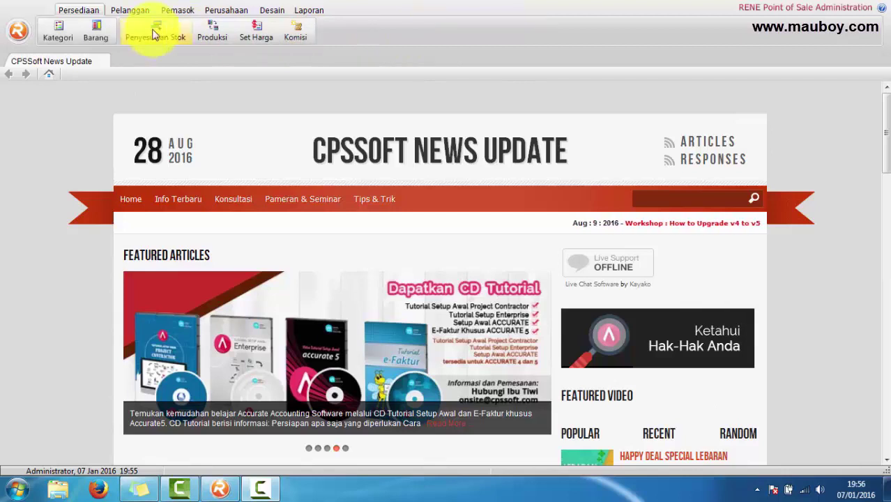
Step: Open Persediaan > Penyesuaian Stok and narrow the Nomor and Tanggal columns
click(155, 32)
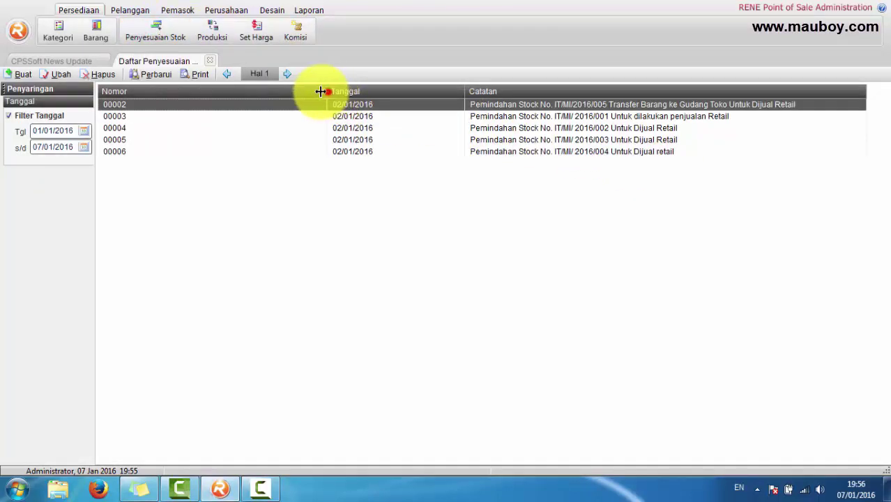
drag(320, 92, 203, 92)
drag(343, 91, 289, 92)
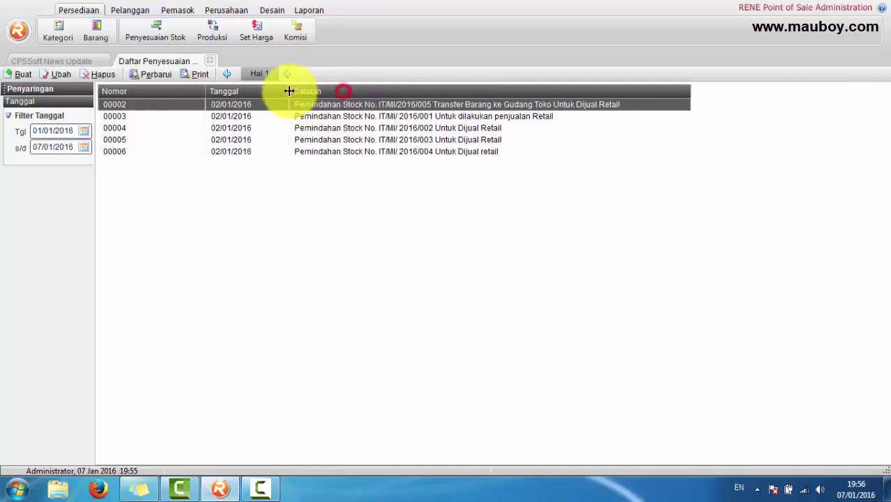
drag(204, 91, 163, 91)
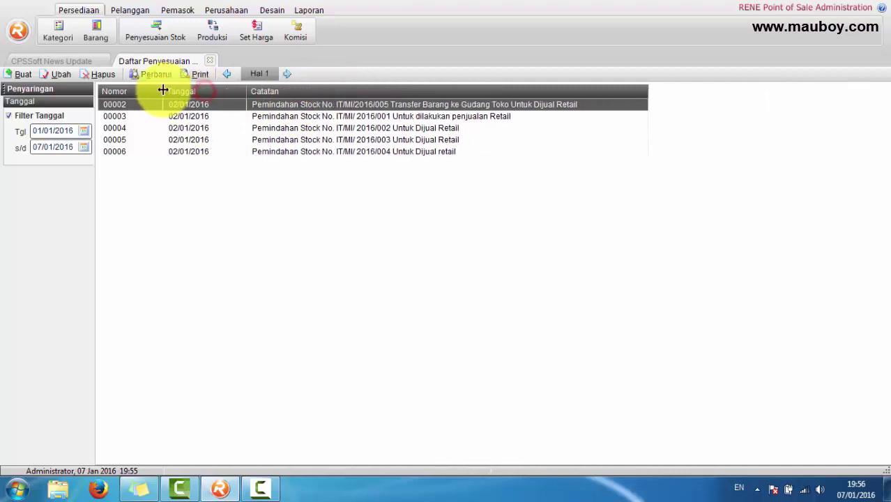
Step: Browse stock adjustments 00002 through 00006 in the list
click(125, 116)
click(124, 128)
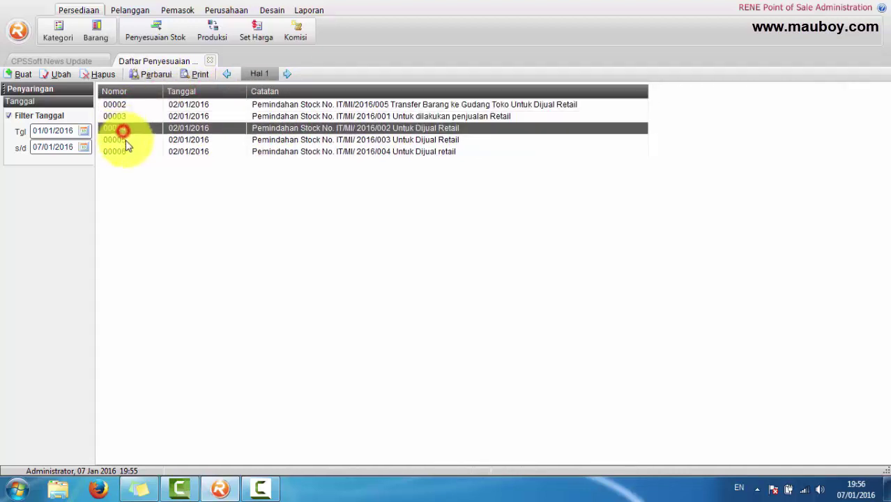
click(124, 140)
click(125, 153)
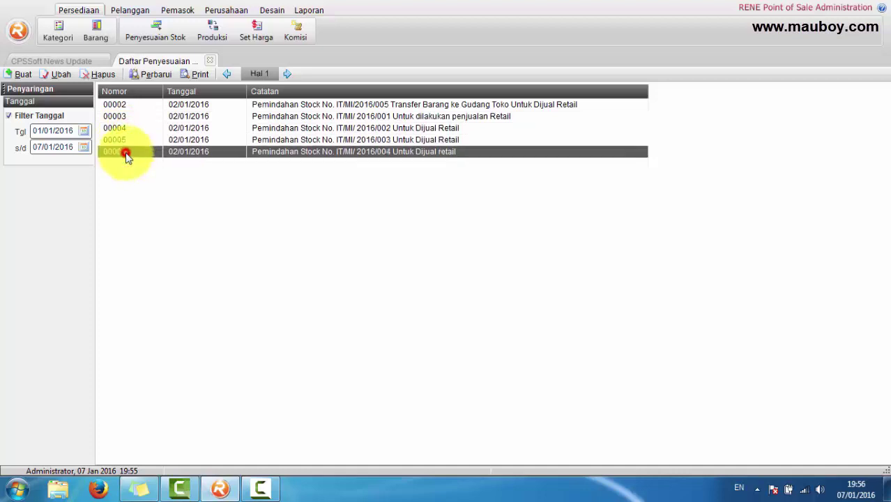
click(354, 106)
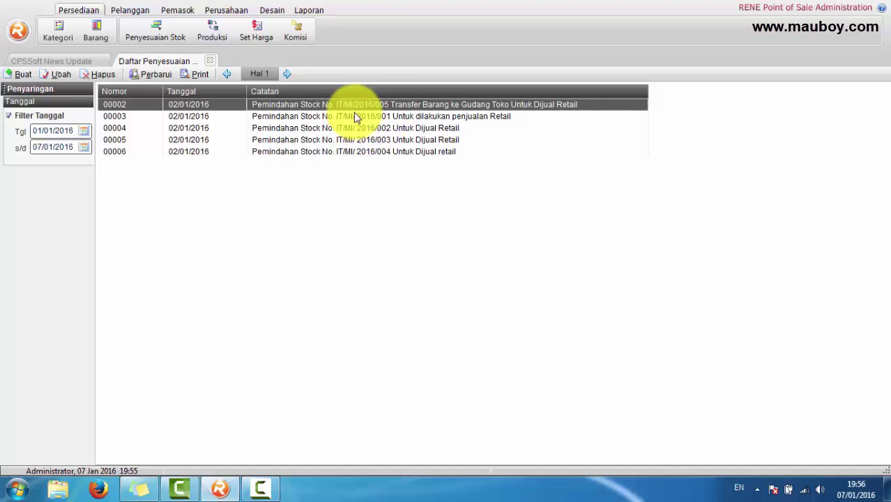
click(354, 116)
click(357, 129)
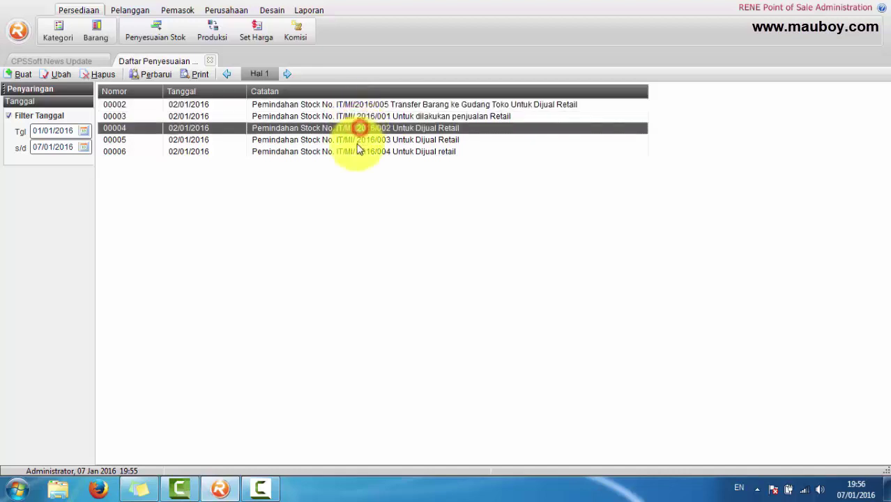
click(356, 140)
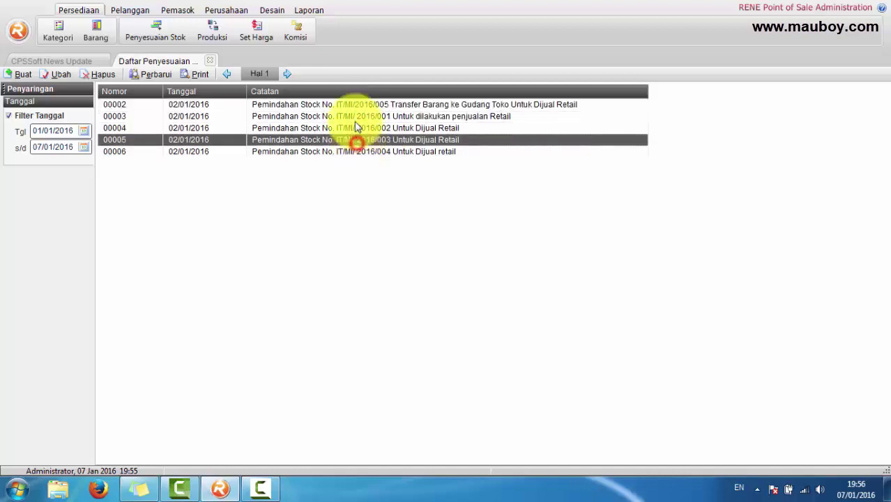
click(397, 105)
click(398, 116)
click(401, 129)
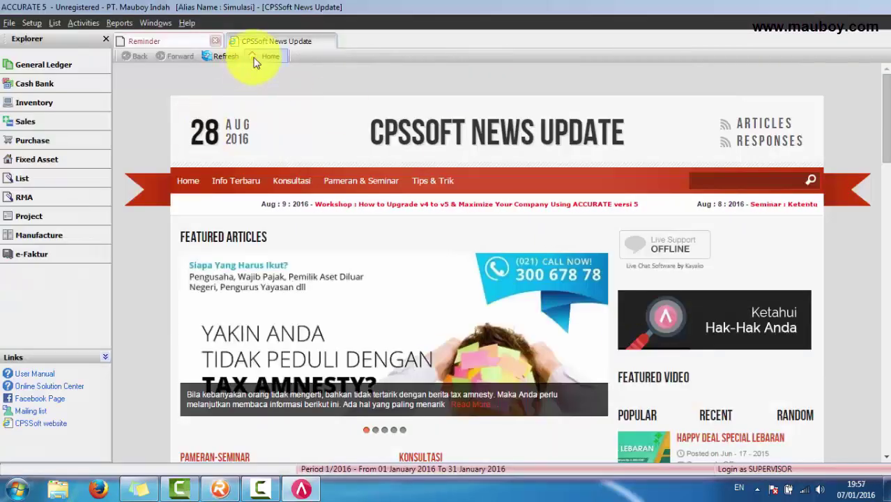
Step: Open Item Transfers, clear Filter by Date, sort by Transfer No. and select IT/MI/2016/005
click(54, 23)
mouse_move(160, 238)
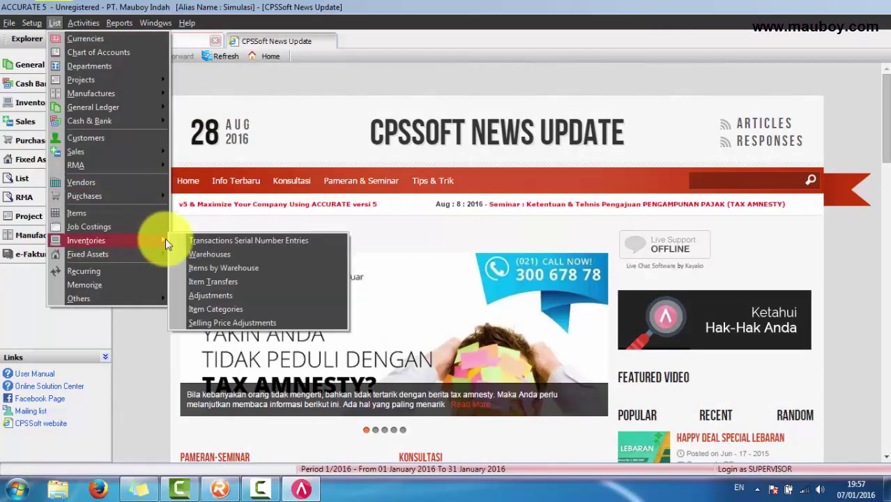
click(243, 282)
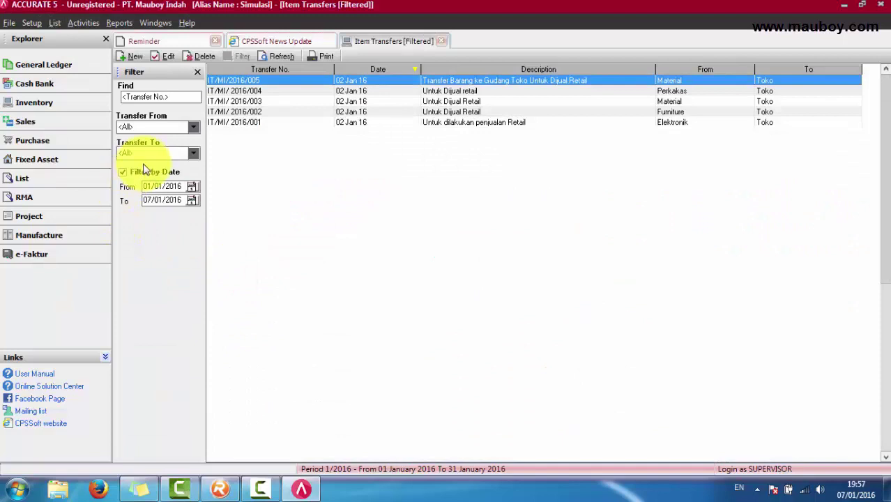
click(142, 172)
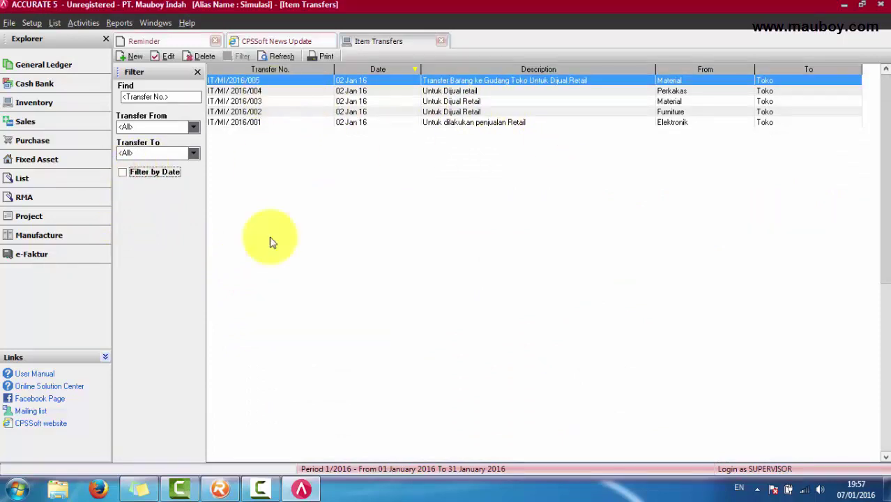
click(267, 70)
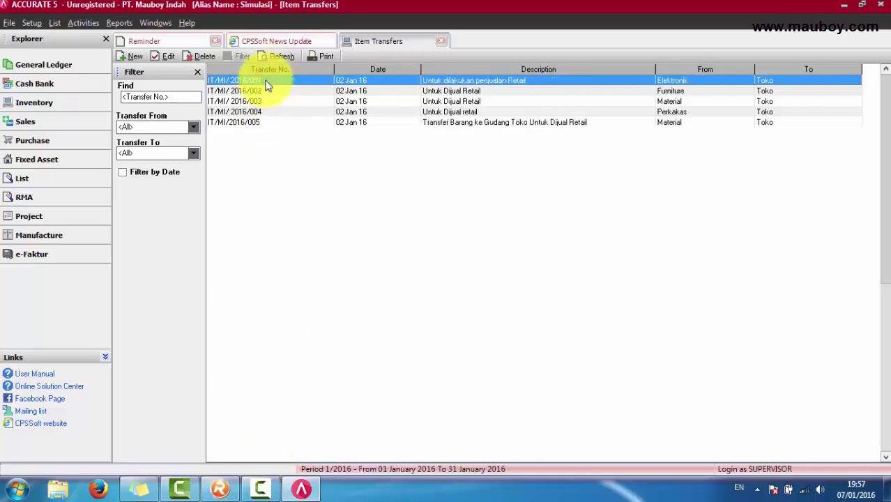
click(264, 123)
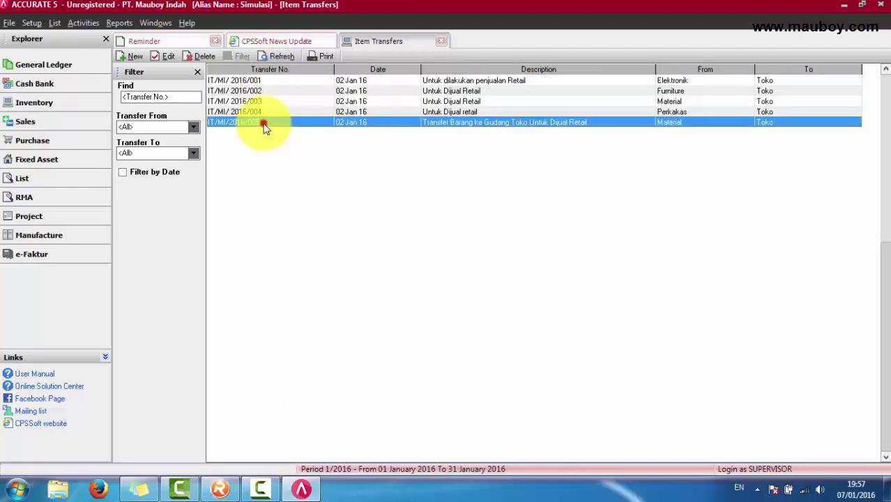
Step: Back in RENE, browse adjustments 00002–00006 and open adjustment 00002
click(219, 489)
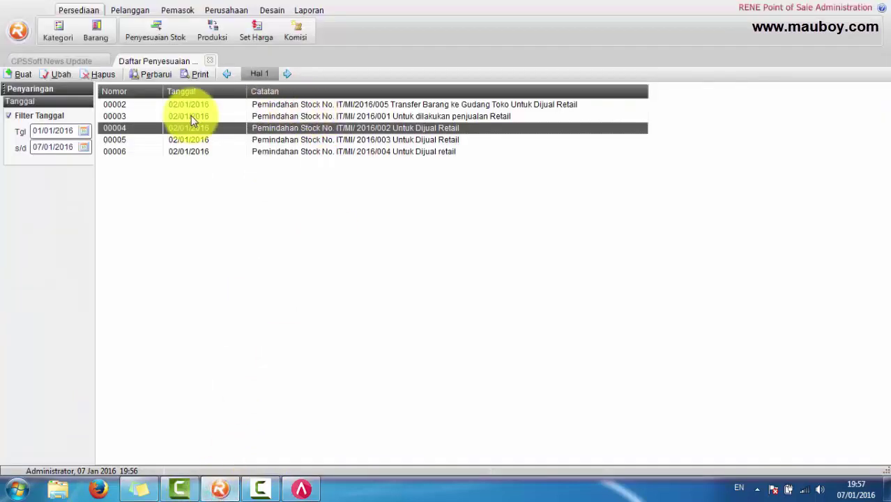
click(391, 116)
click(387, 139)
click(387, 151)
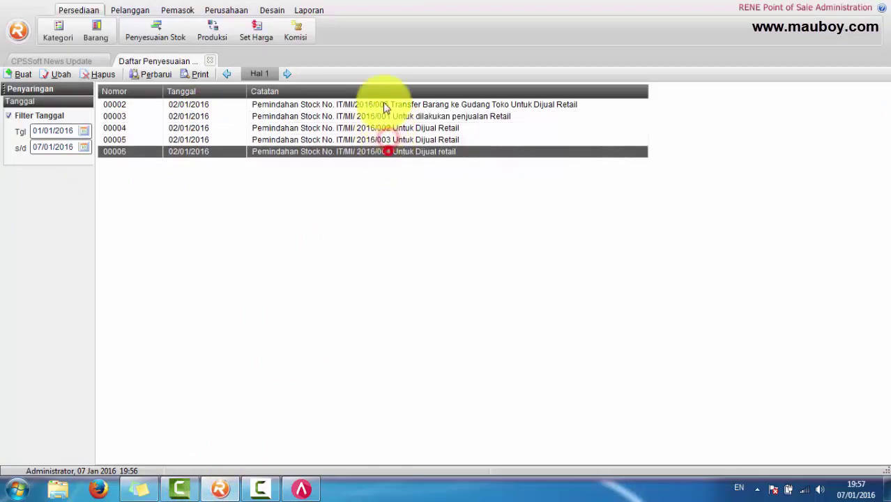
click(384, 104)
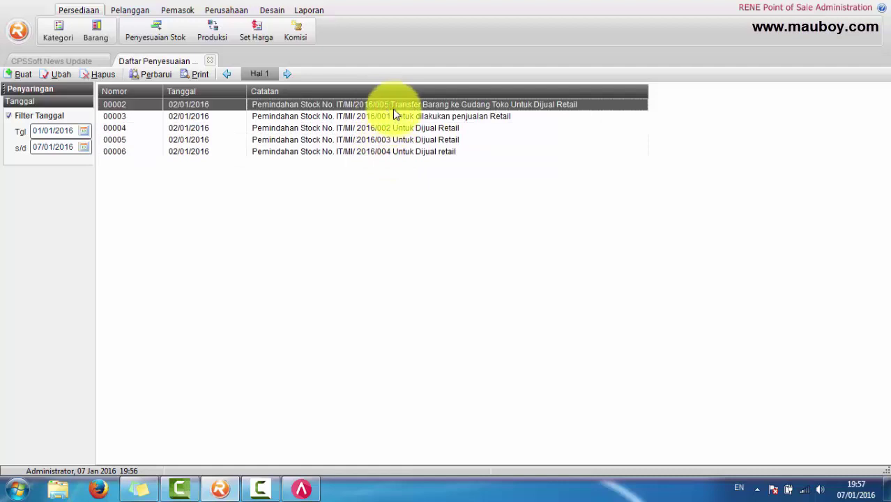
double_click(392, 105)
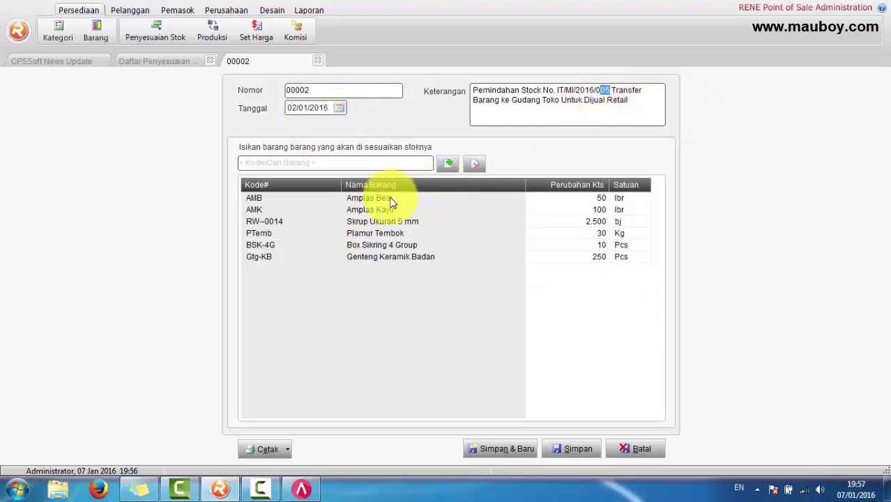
Step: Open transfer IT/MI/2016/005 and compare its Amplas Besi item with RENE's adjustment 00002
click(300, 487)
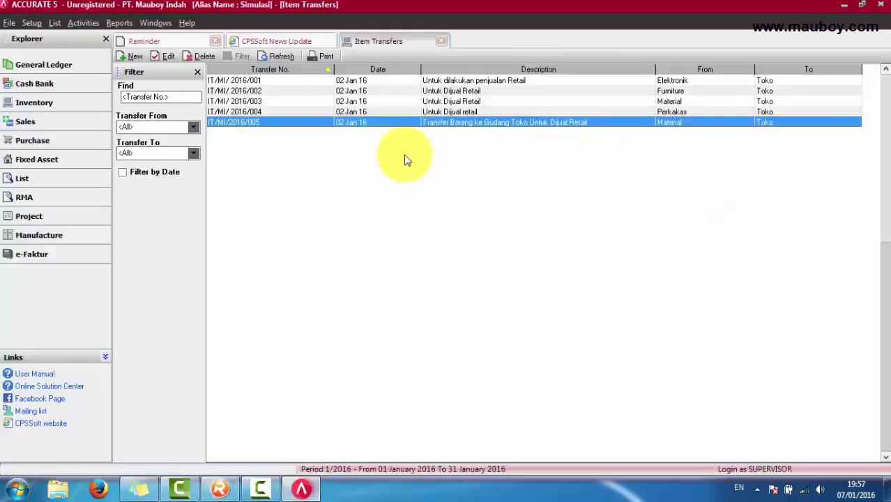
double_click(286, 126)
click(286, 265)
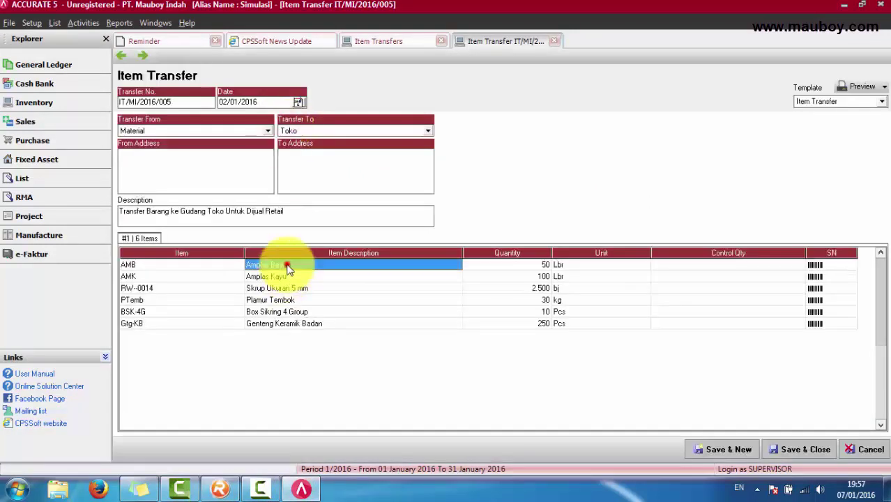
click(220, 488)
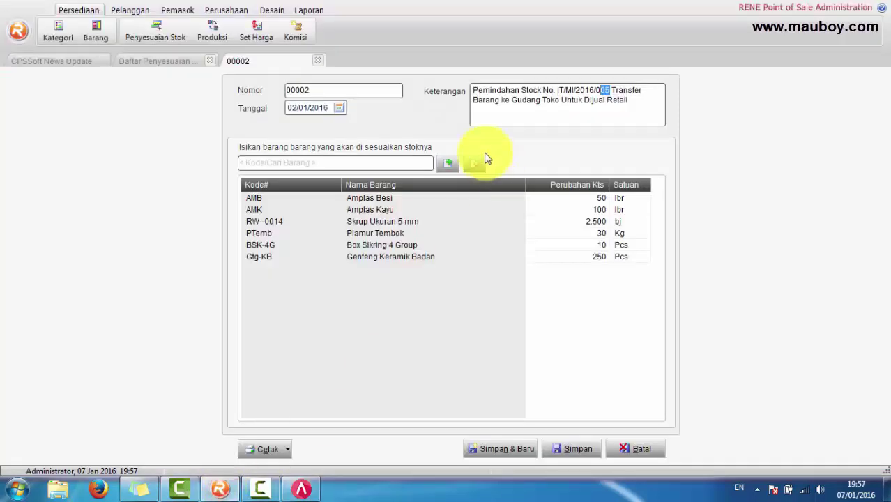
click(313, 492)
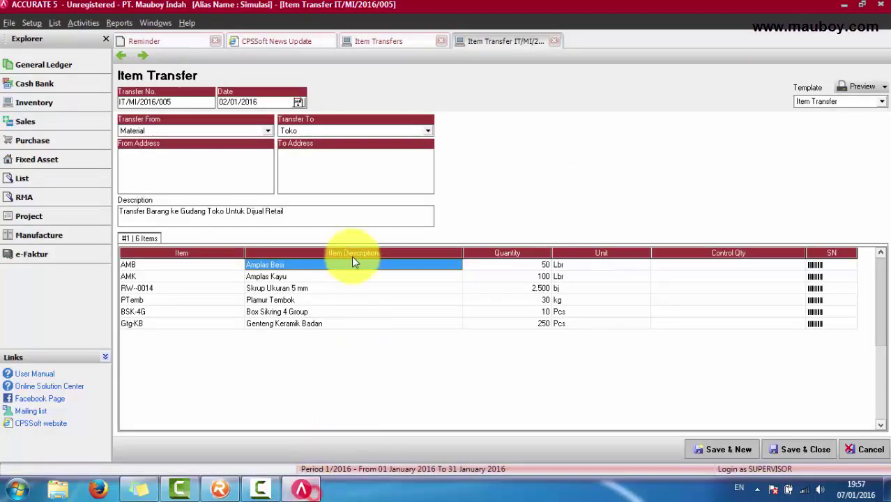
Step: Review the transfer's items: Amplas Kayu, Skrup Ukuran 5 mm, Plamur Tembok, Box Sikring 4 Group, Amplas Besi, Genteng Keramik Badan
click(348, 277)
click(179, 103)
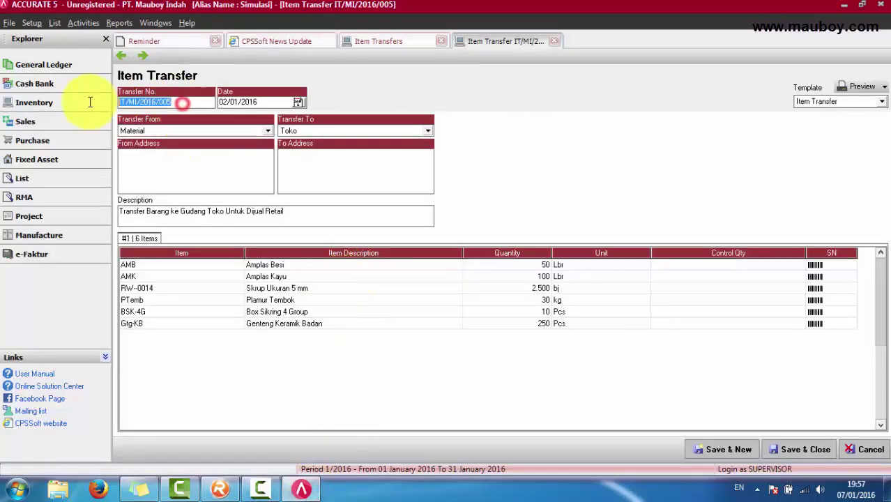
click(325, 288)
click(329, 312)
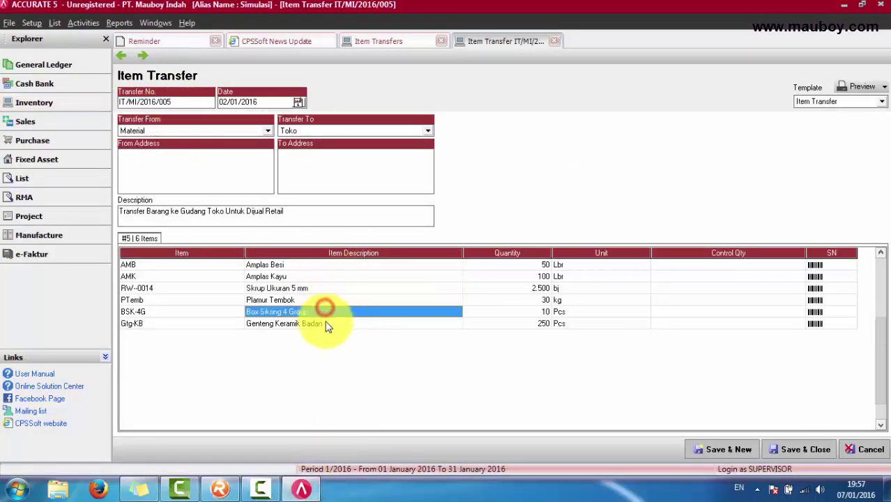
click(333, 309)
click(334, 278)
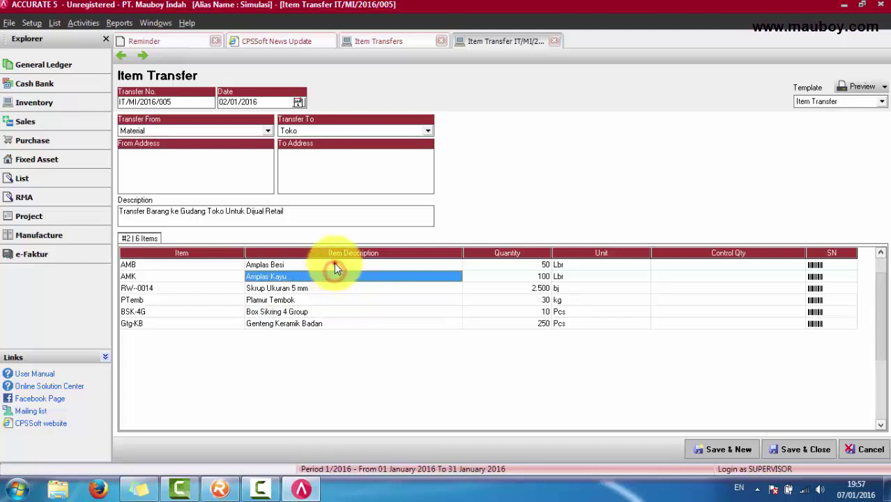
click(329, 268)
click(331, 324)
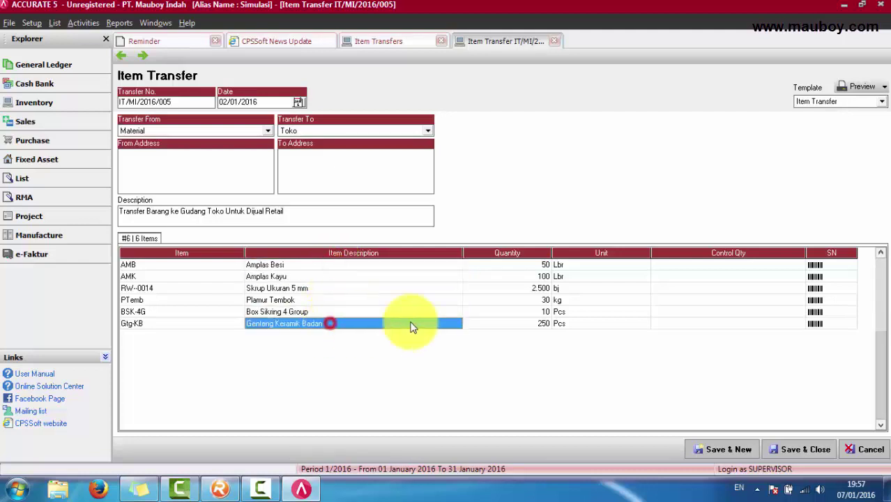
Step: Check the quantities Genteng Keramik Badan 250 and Amplas Besi 50 against RENE
click(530, 324)
click(534, 265)
click(543, 323)
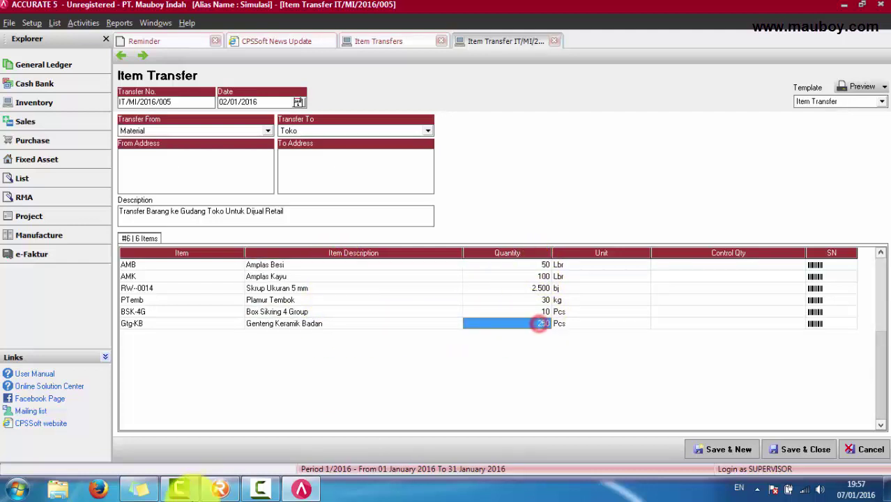
click(219, 489)
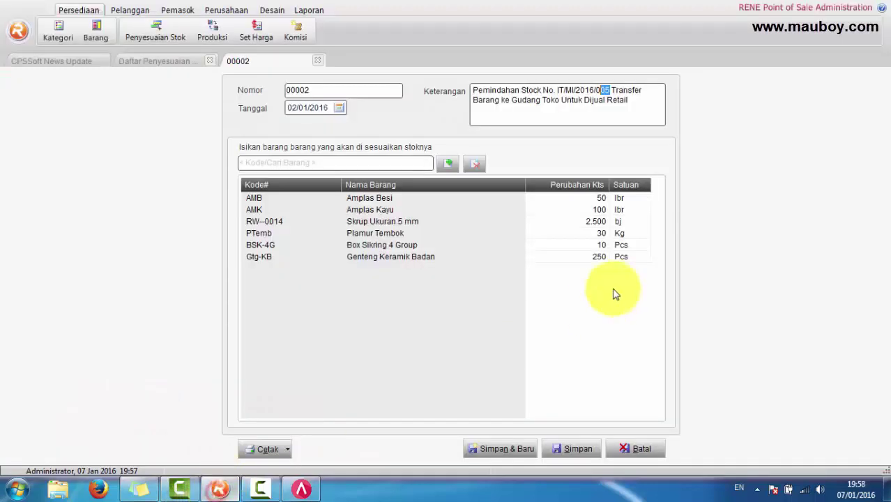
Step: In adjustment 00002, check Amplas Besi's change and Genteng Keramik Badan's quantity 250
click(595, 201)
click(593, 256)
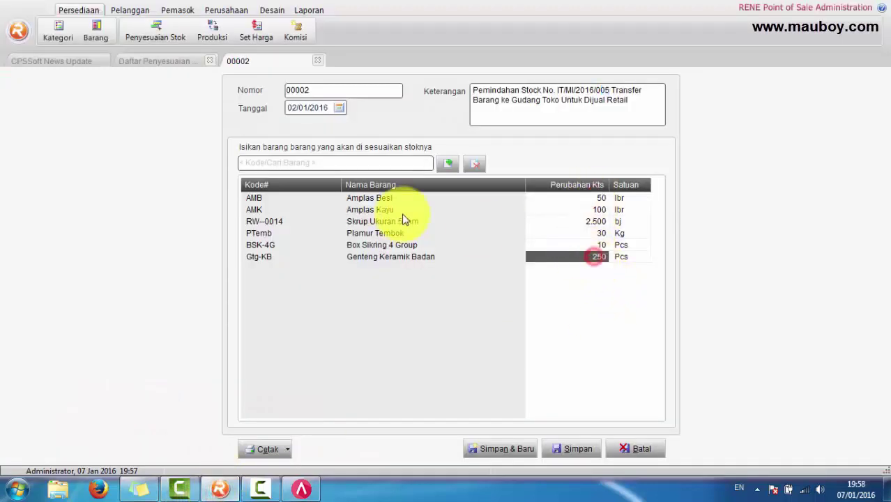
click(406, 200)
click(403, 258)
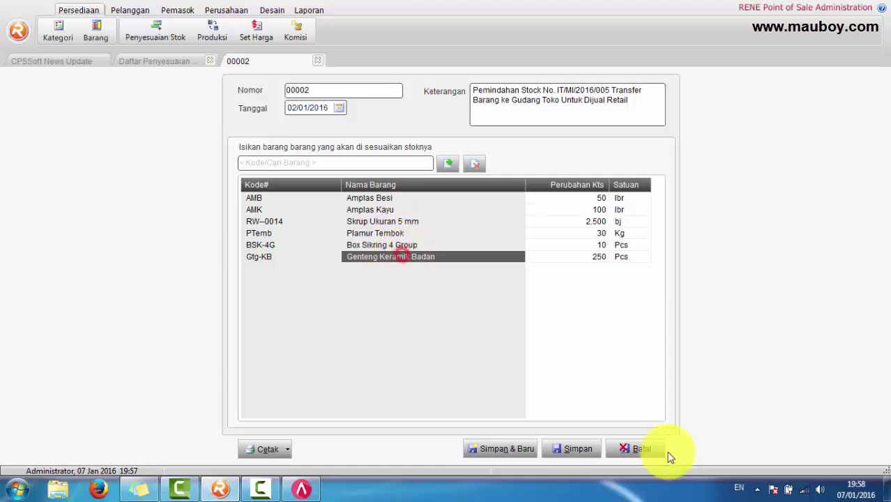
Step: Close adjustment 00002 without saving, then start and discard a new stock adjustment
click(641, 449)
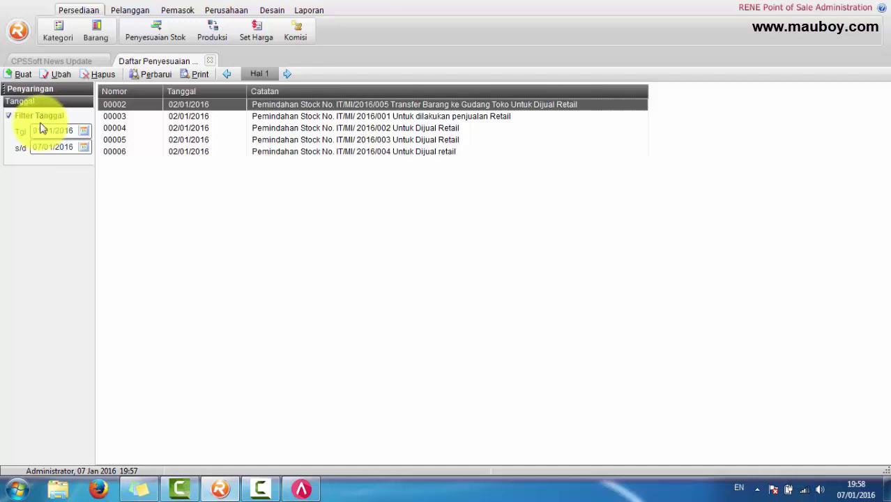
click(19, 76)
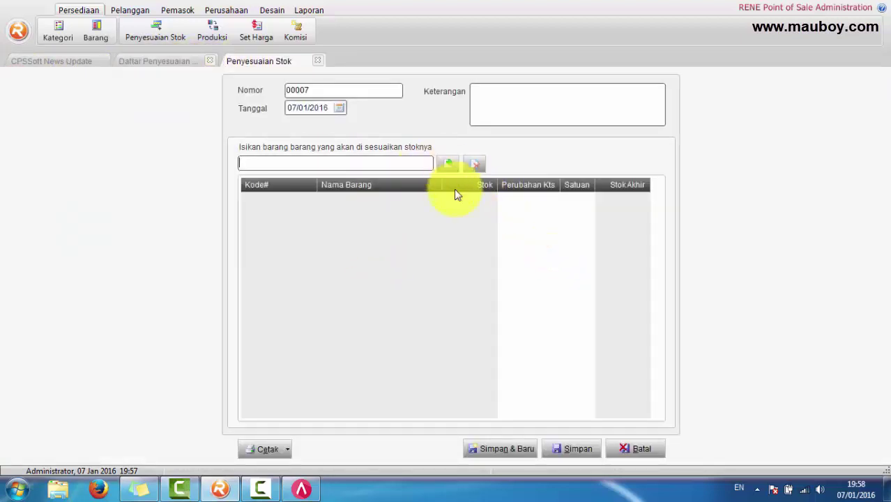
click(640, 449)
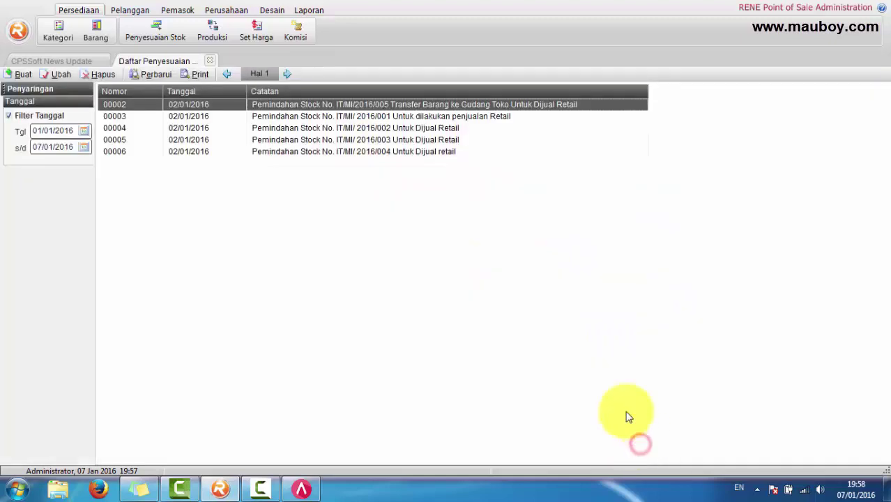
click(213, 11)
click(432, 41)
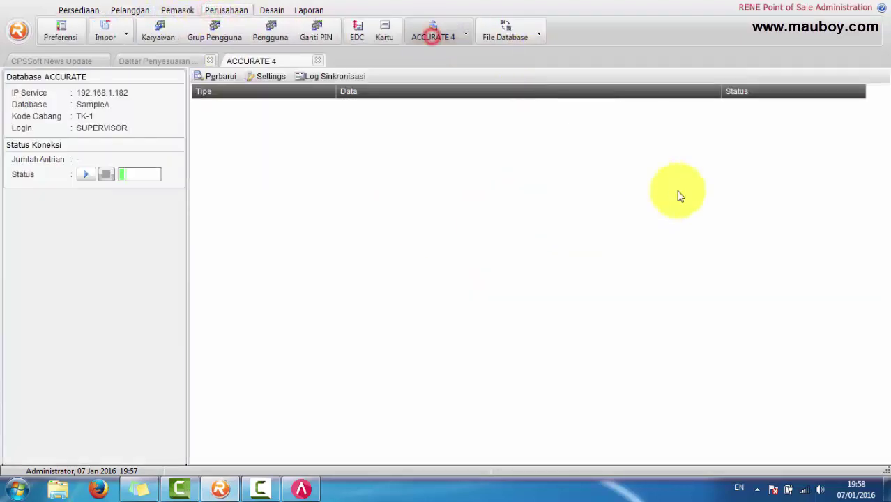
click(265, 77)
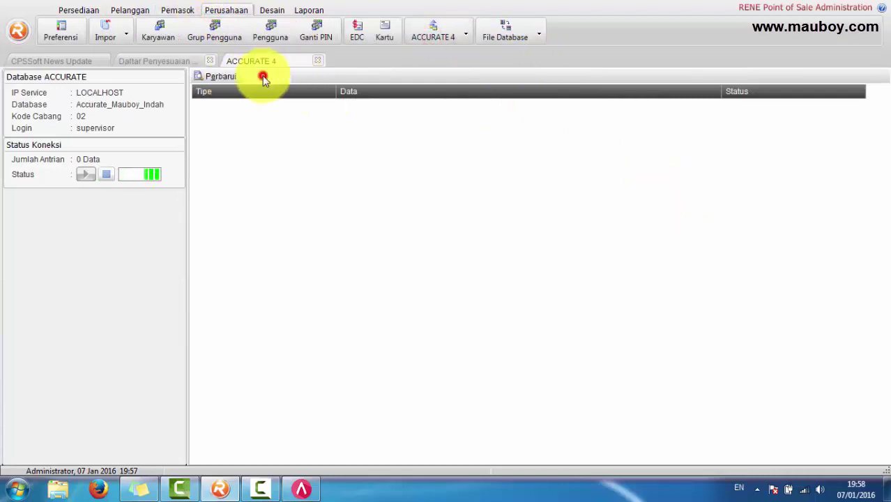
click(235, 200)
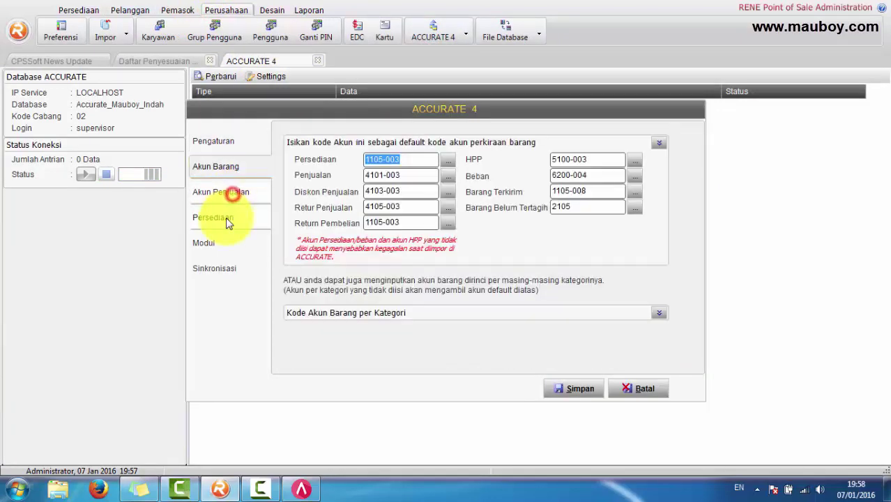
click(225, 217)
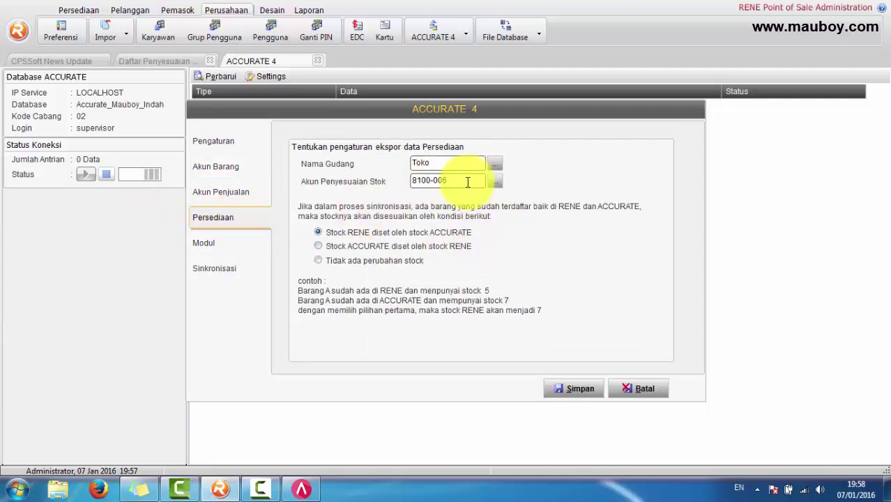
drag(468, 182, 391, 182)
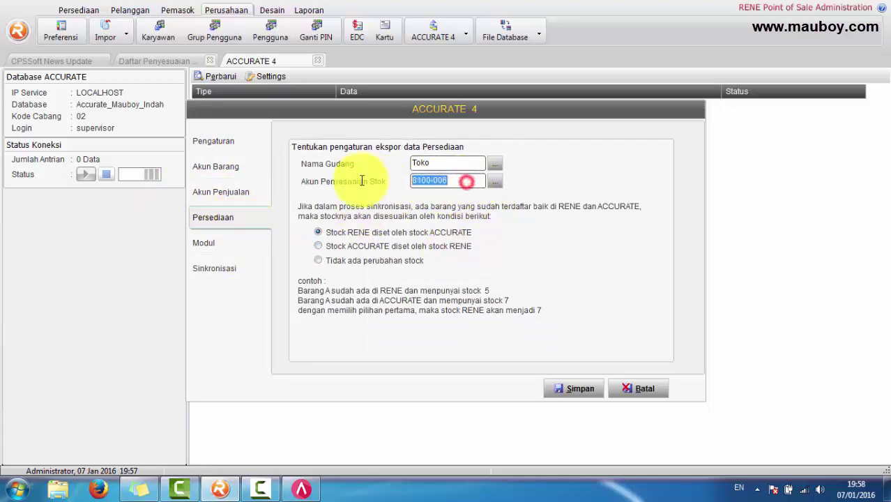
double_click(454, 182)
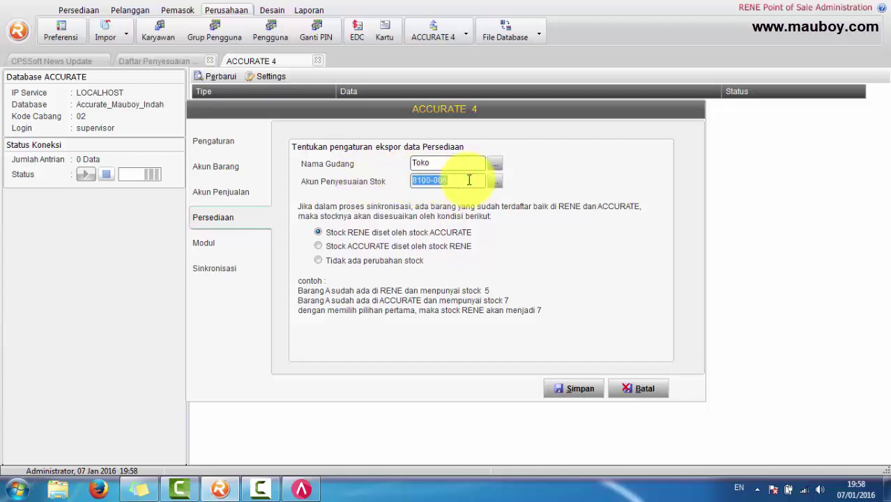
click(644, 388)
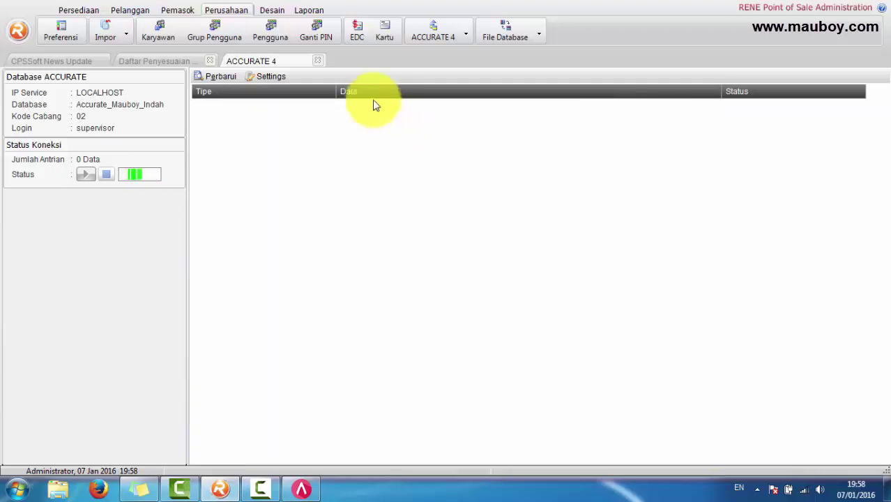
click(321, 61)
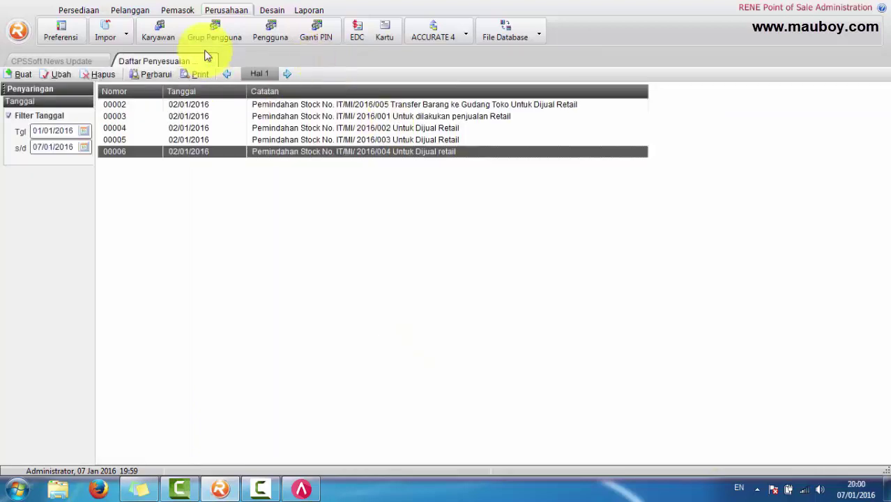
Step: Open the Barang list showing only in-stock items, excluding inactive, Jasa/Layanan and Grup items
click(214, 61)
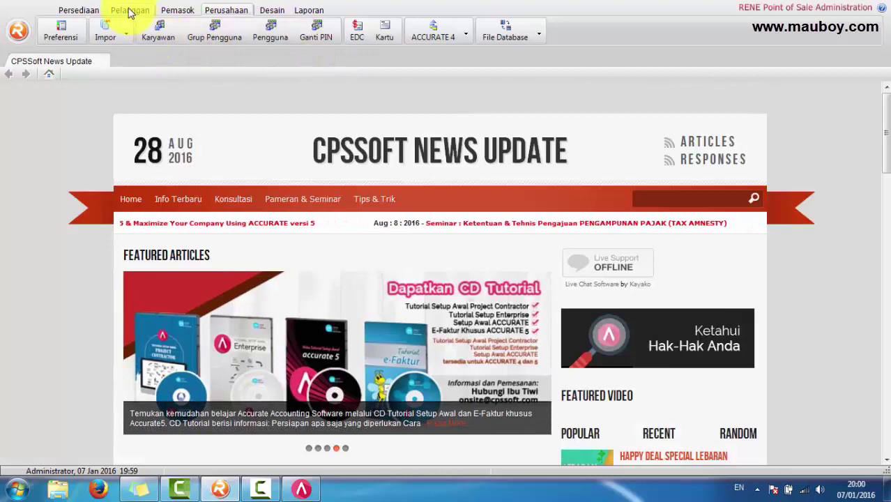
click(78, 10)
click(98, 32)
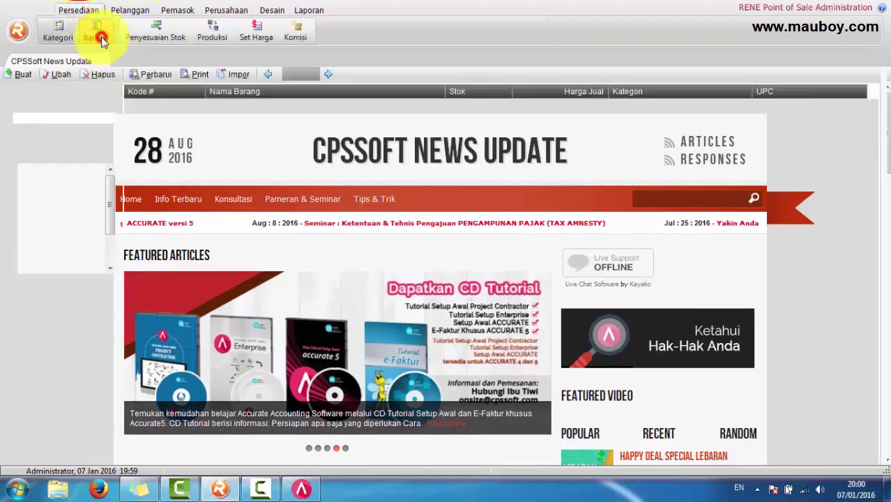
click(29, 381)
click(16, 405)
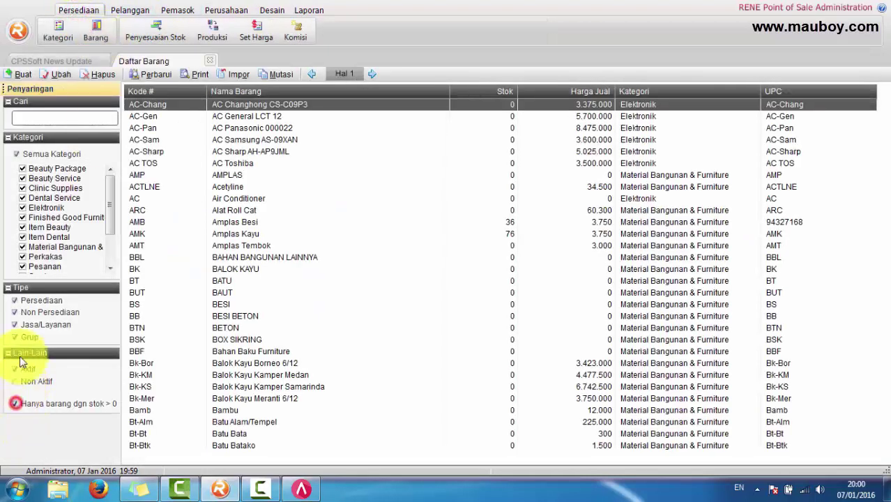
click(15, 325)
click(15, 338)
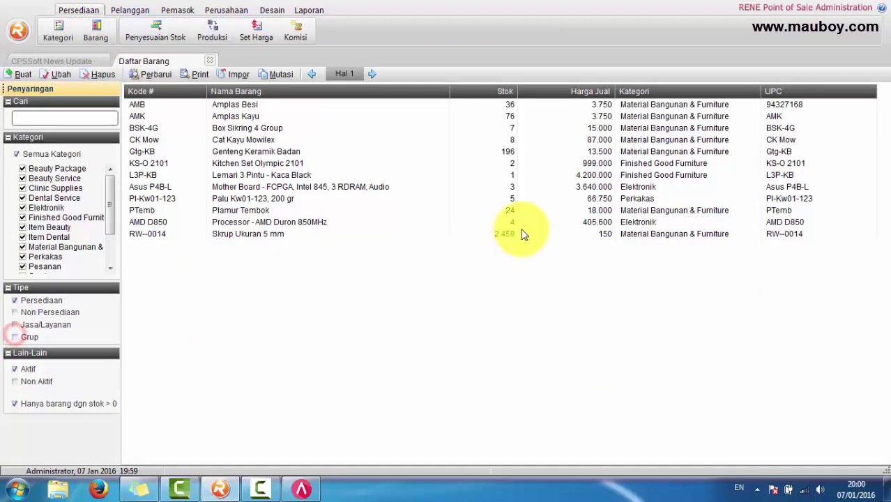
Step: Select Genteng Keramik Badan, then close ACCURATE 5's Item Transfers list
click(277, 152)
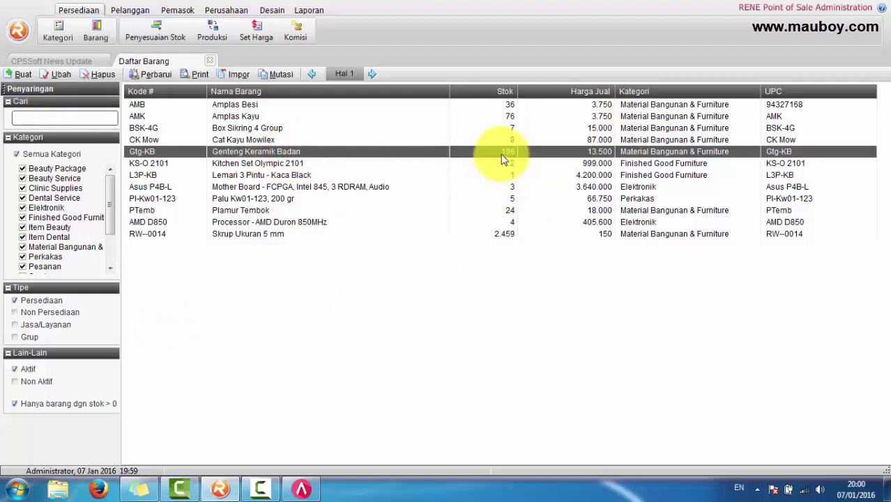
click(303, 490)
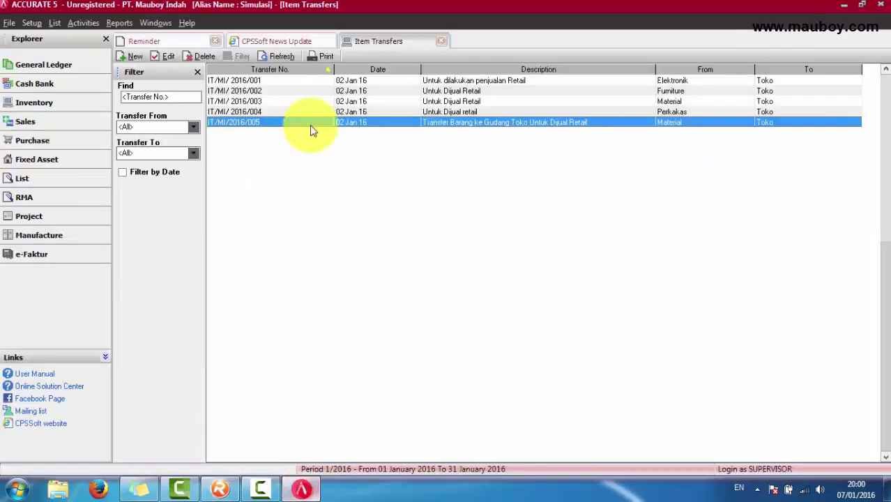
click(442, 42)
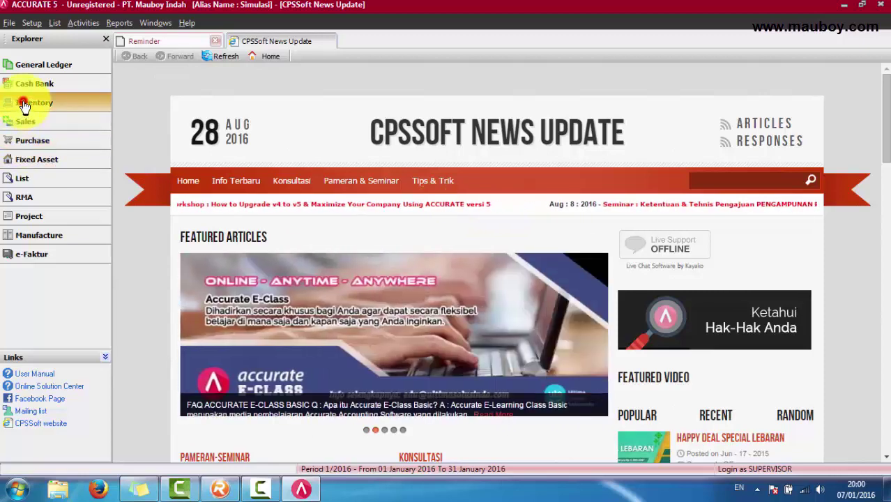
Step: Start a new inventory adjustment charged to Advertising Sales Expense
click(62, 105)
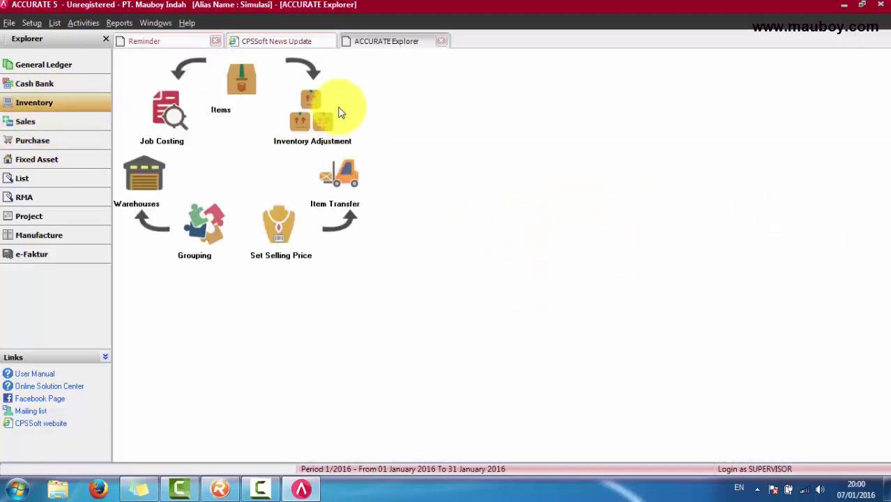
click(318, 120)
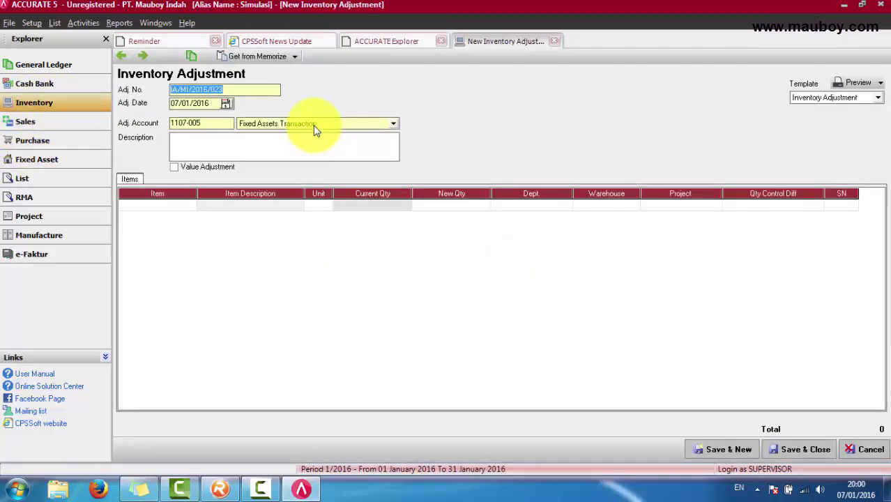
click(315, 125)
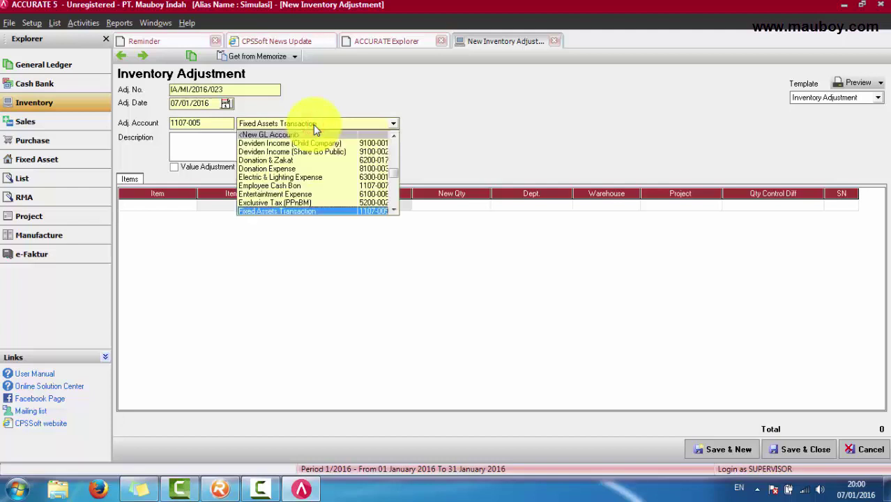
text(Adver)
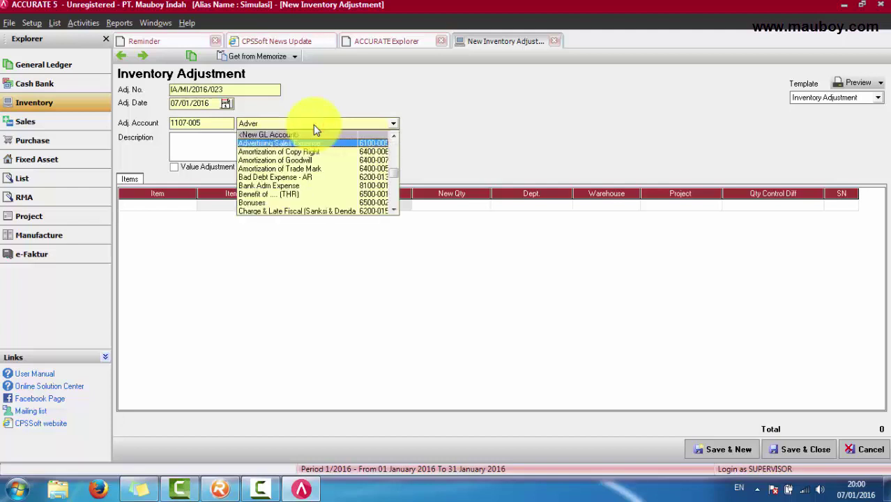
key(Return)
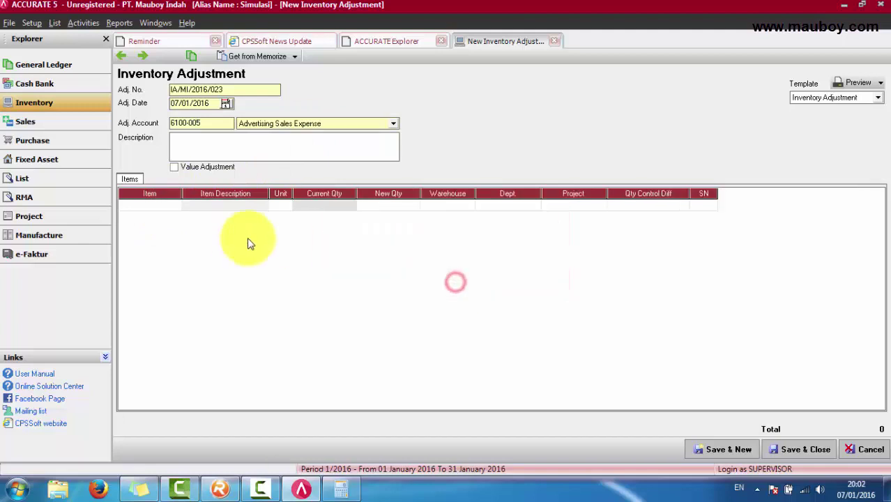
Step: Add item Genteng Keramik Badan with a new quantity of 581
click(151, 202)
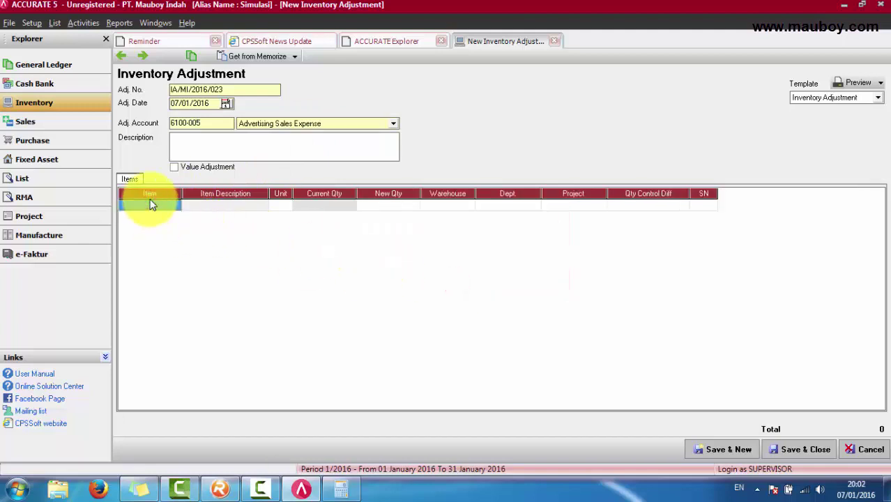
text(genteng)
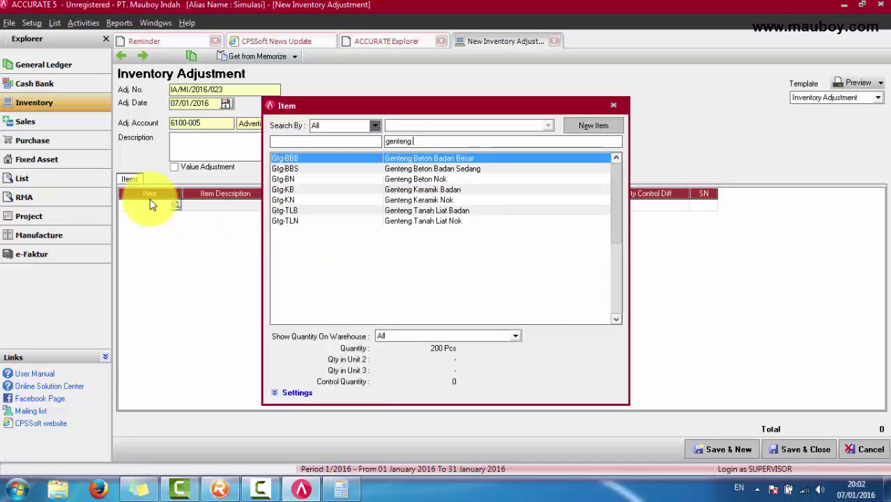
text( kera)
key(Return)
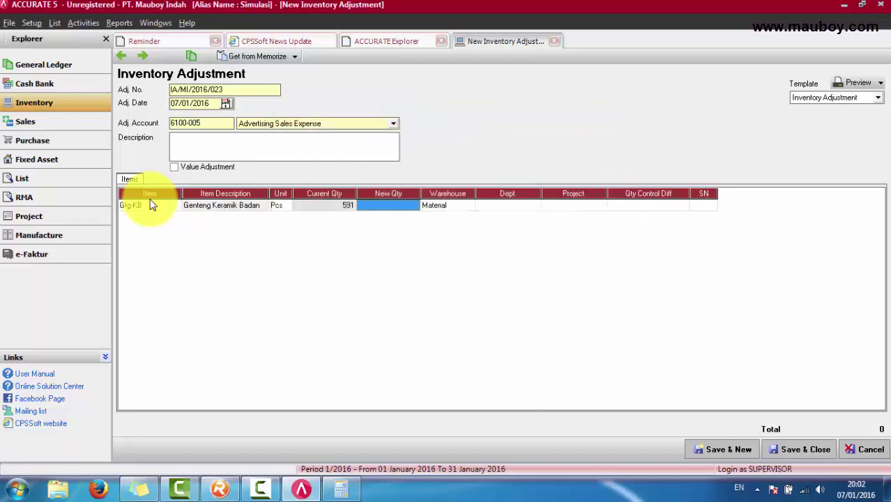
click(340, 489)
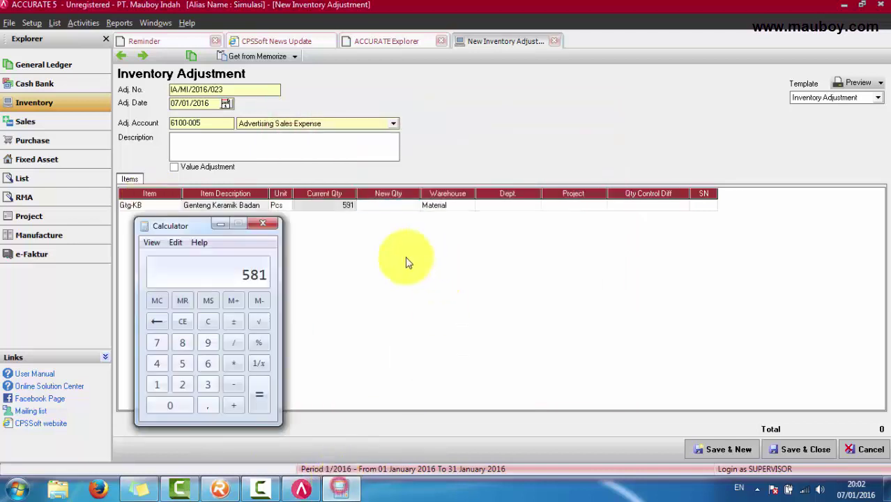
click(382, 207)
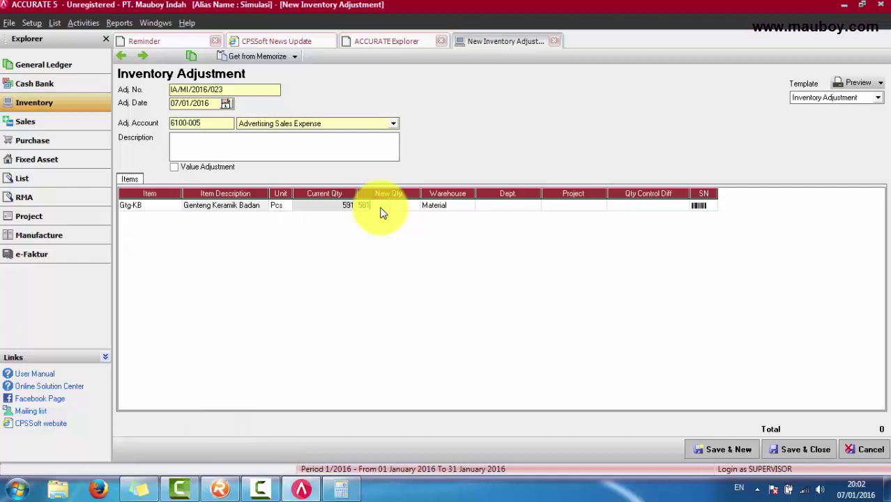
Step: Set the item's warehouse to Toko and verify current 591 and new 581 quantities
click(456, 203)
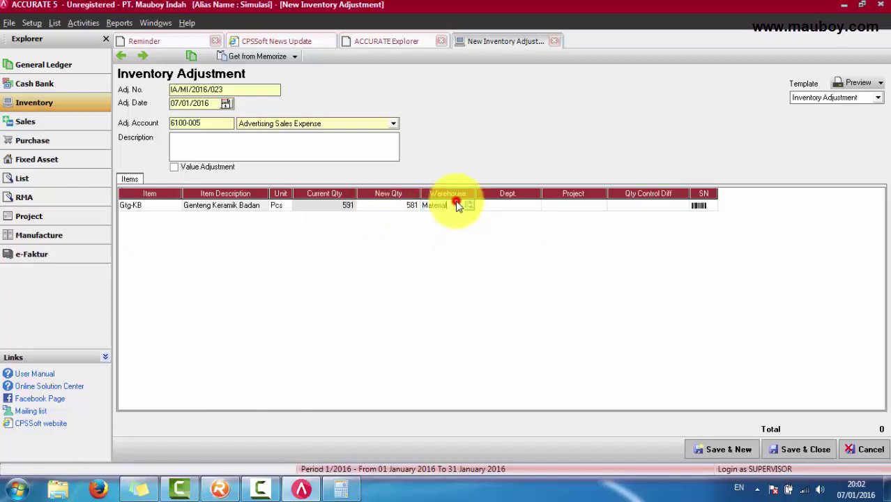
click(471, 205)
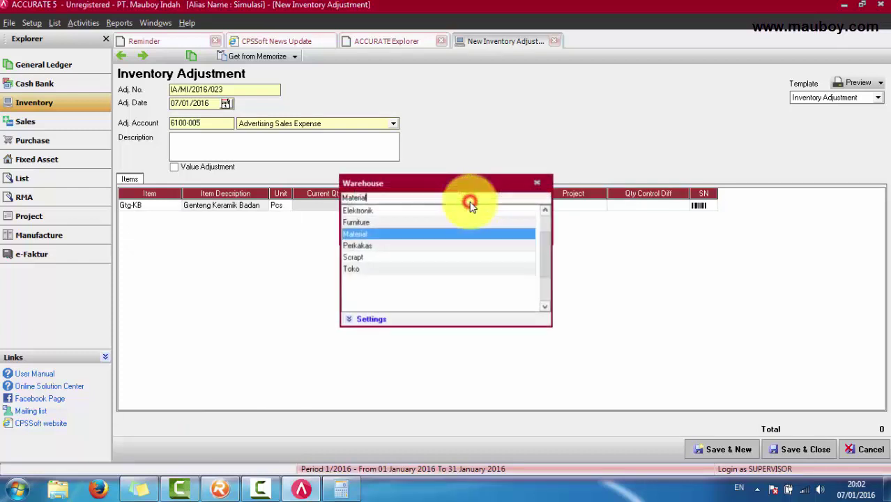
click(360, 271)
click(335, 205)
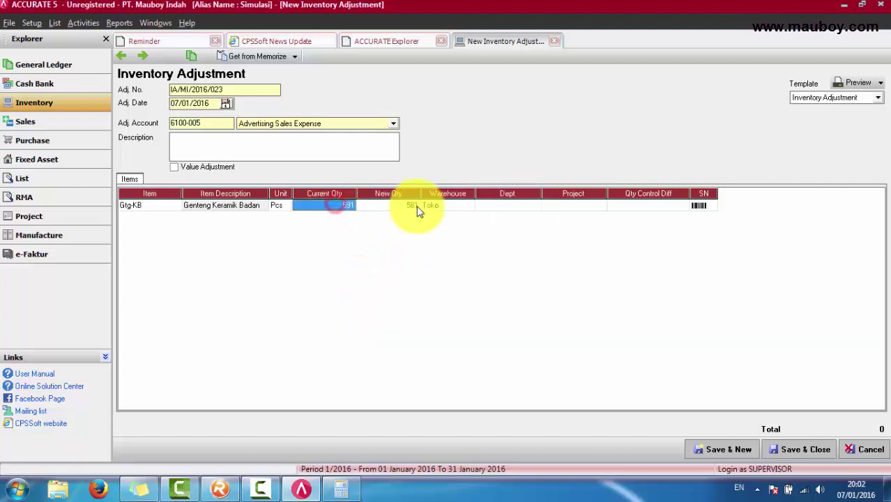
click(410, 206)
click(453, 207)
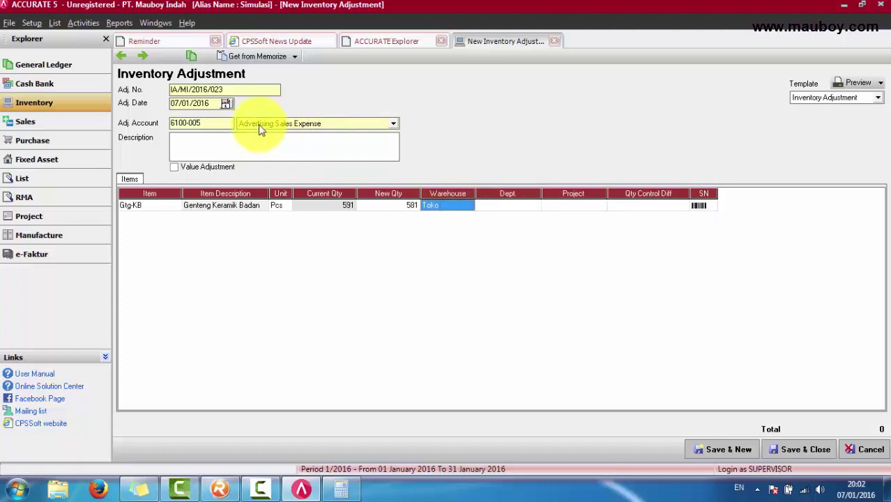
click(346, 208)
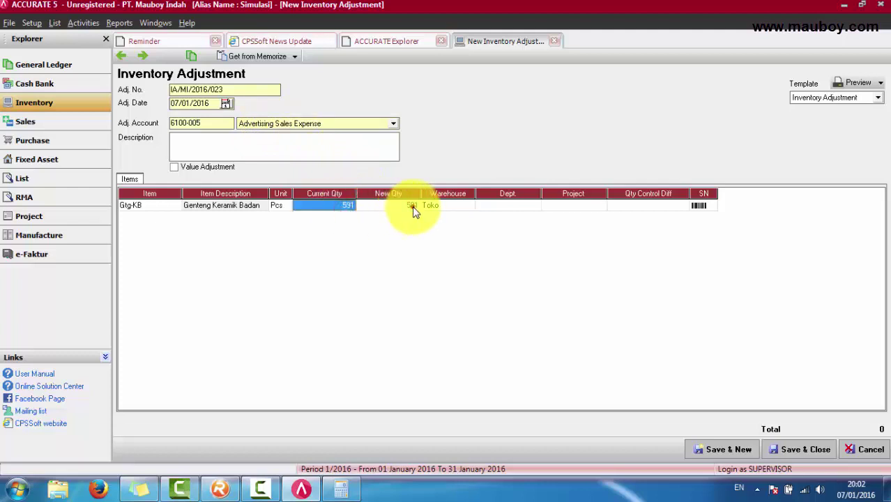
click(410, 208)
click(57, 23)
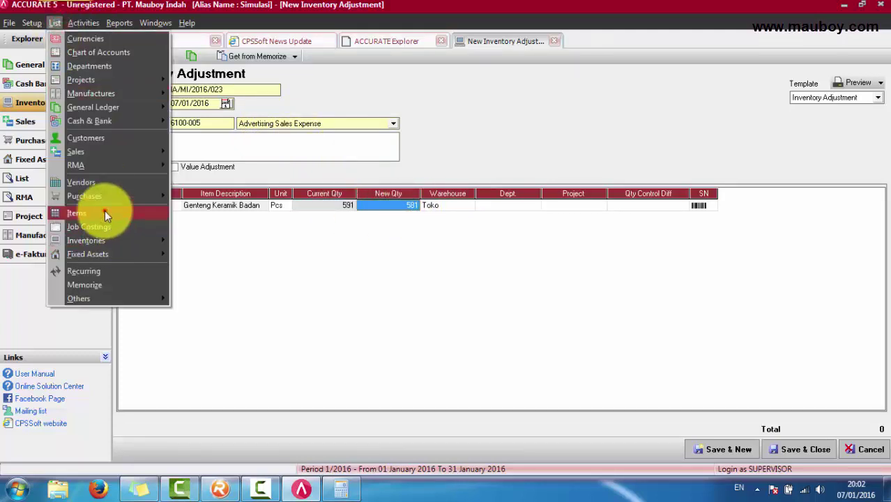
Step: Find Gtg-KB in the Items list and view per-warehouse stock: Material 395, Toko 196
click(105, 213)
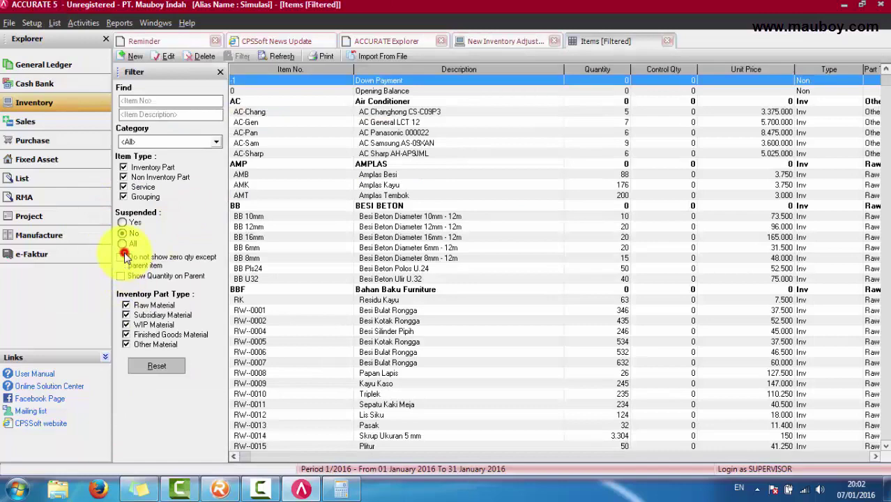
text(genteng kera)
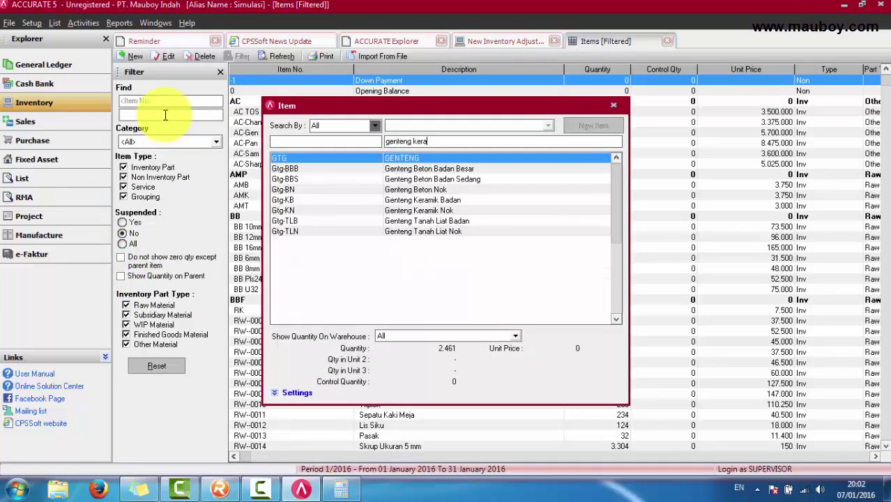
key(Return)
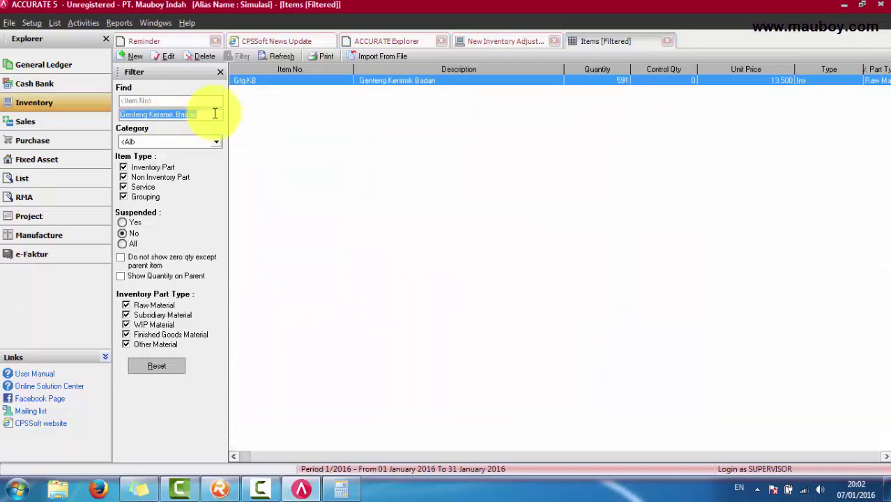
right_click(405, 82)
right_click(387, 80)
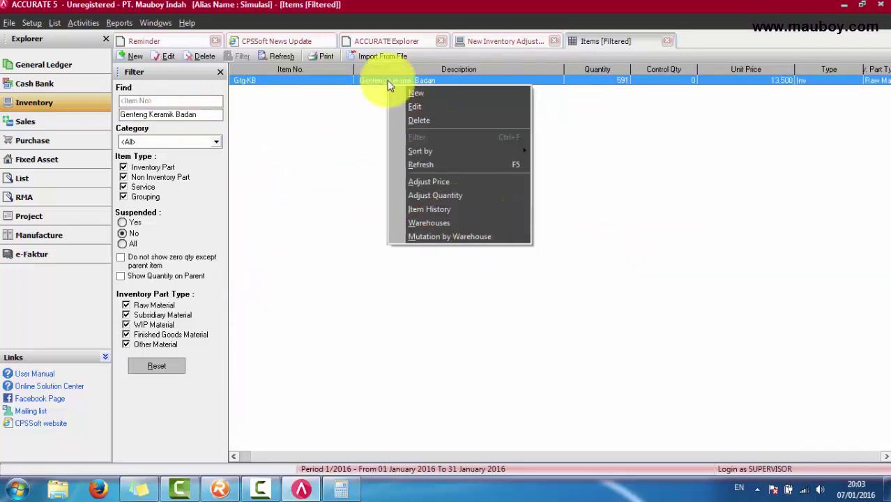
click(447, 223)
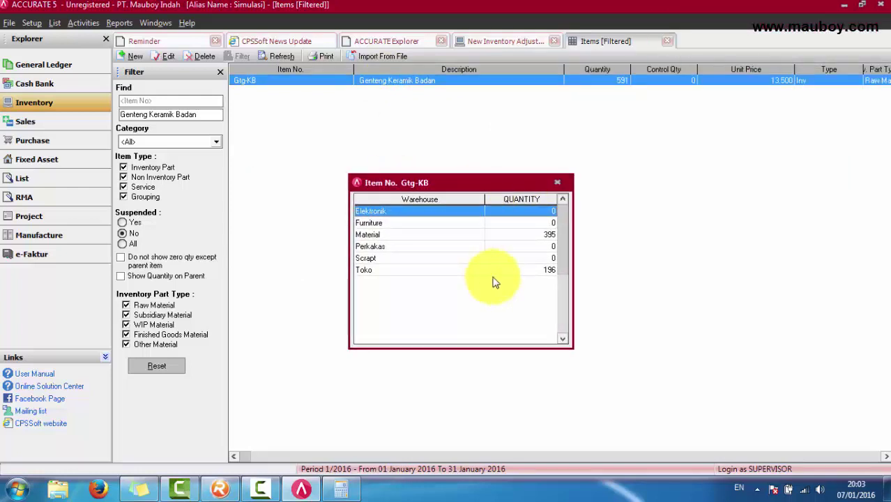
click(543, 235)
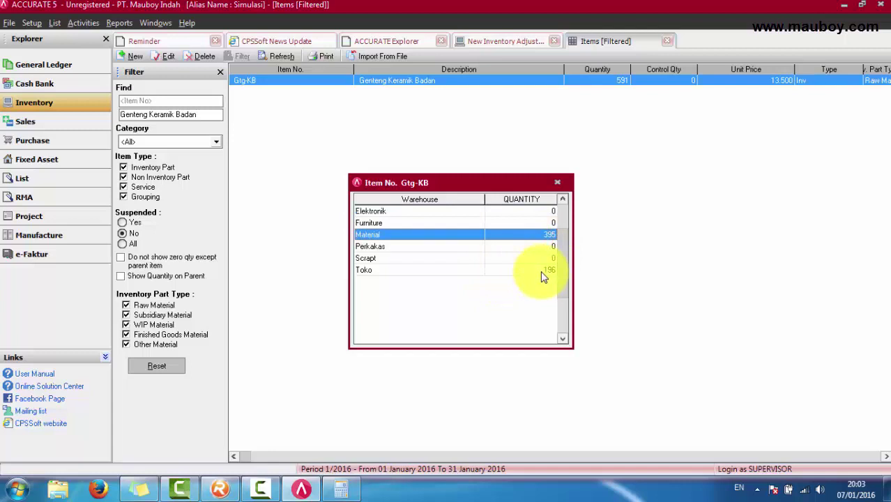
click(543, 271)
click(506, 42)
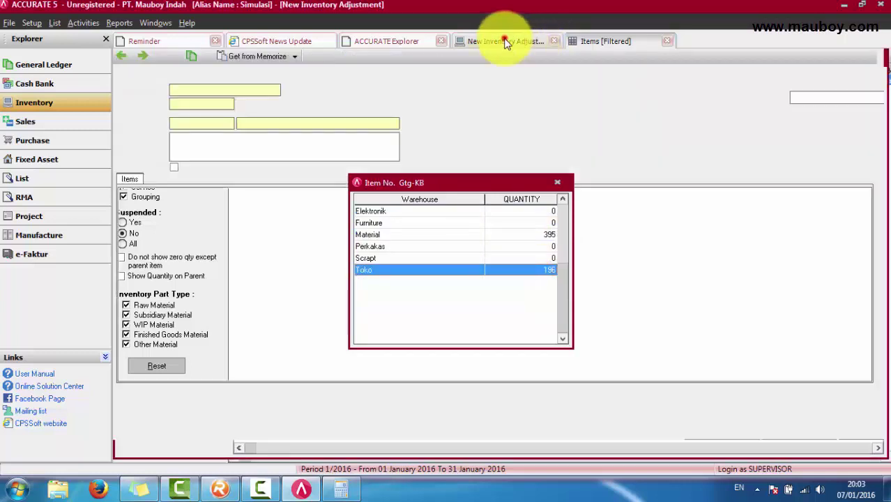
Step: Commit New Qty 581 and save adjustment IA/MI/2016/023 via Preview
click(557, 182)
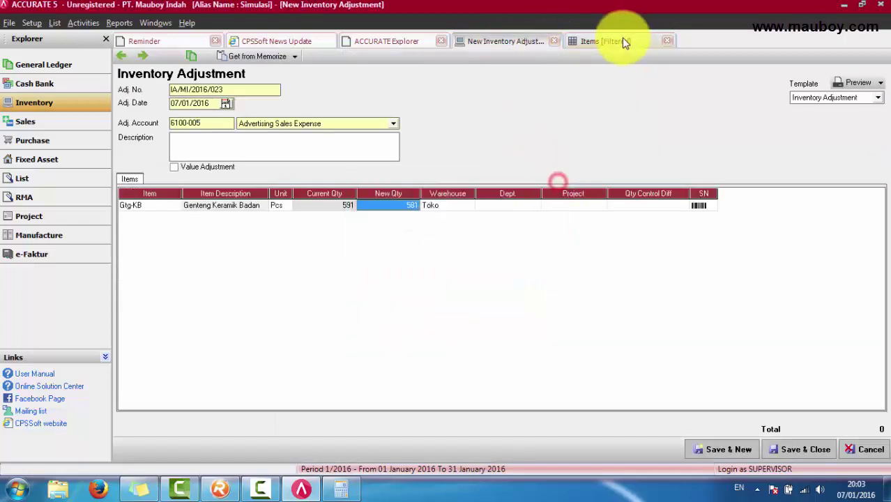
click(298, 151)
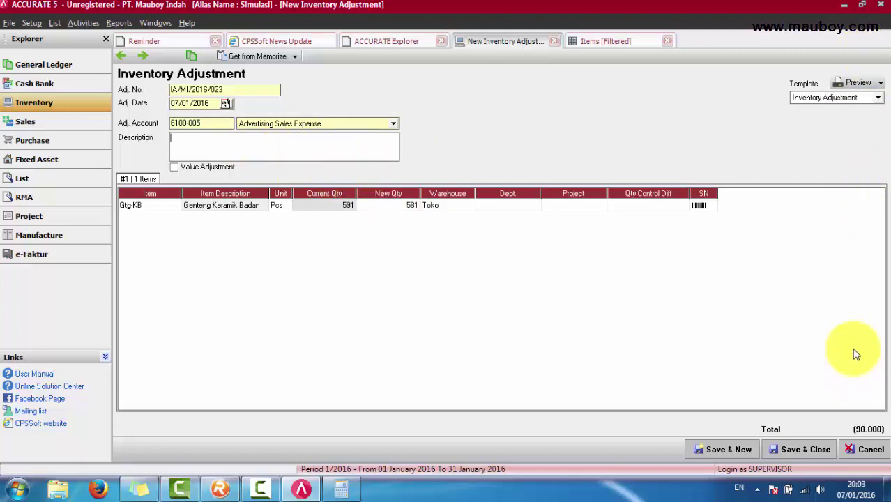
click(858, 83)
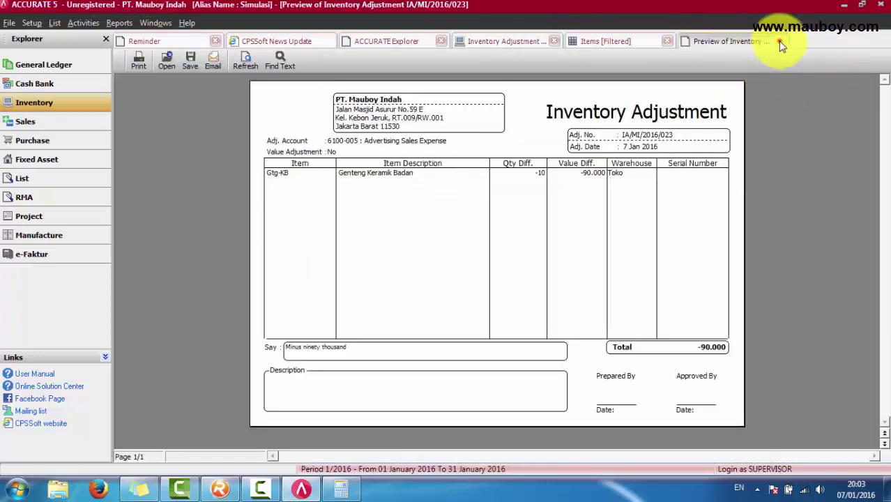
Step: Review the adjustment's 90.000 transaction journal entry
click(781, 42)
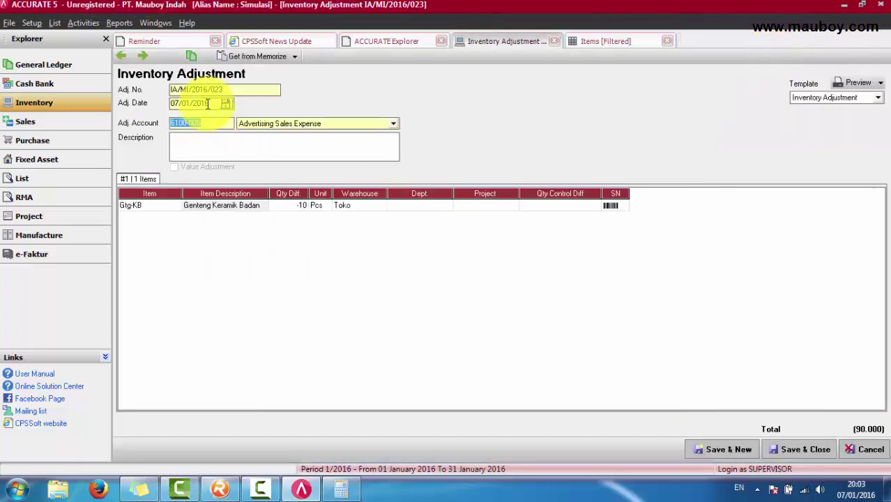
click(193, 57)
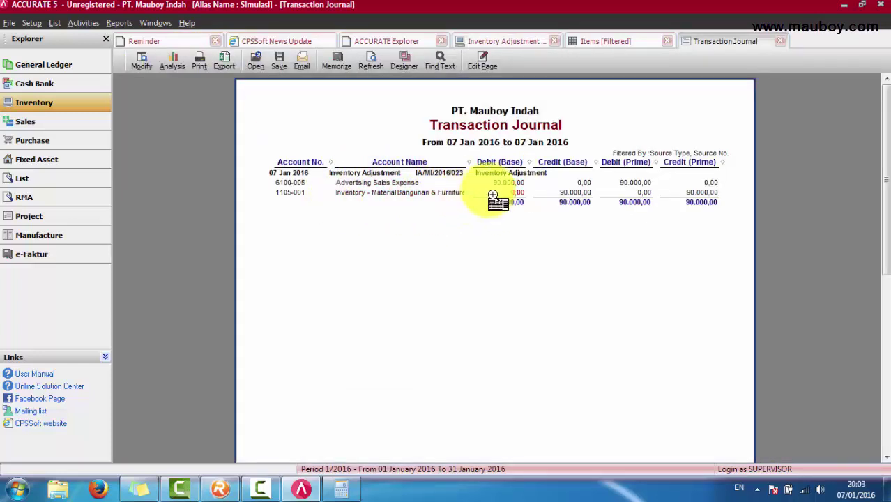
click(779, 41)
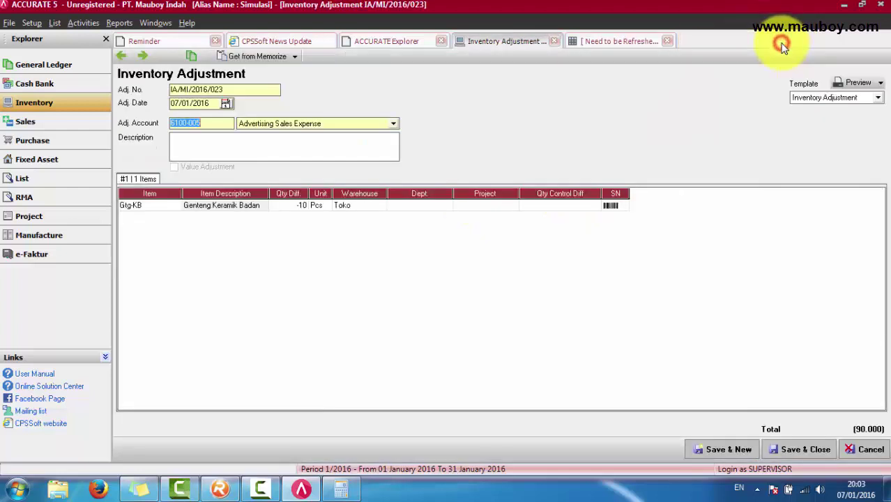
Step: Refresh the Items list and confirm Gtg-KB's Toko warehouse now holds 186
click(594, 41)
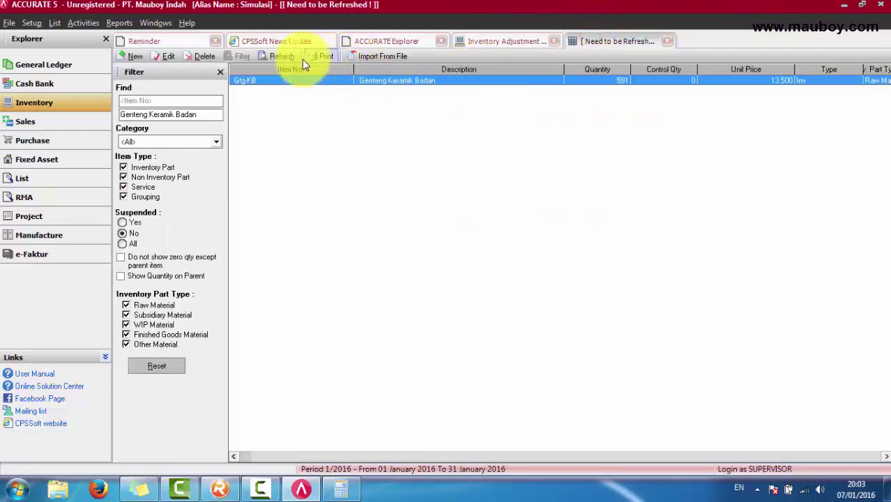
click(283, 56)
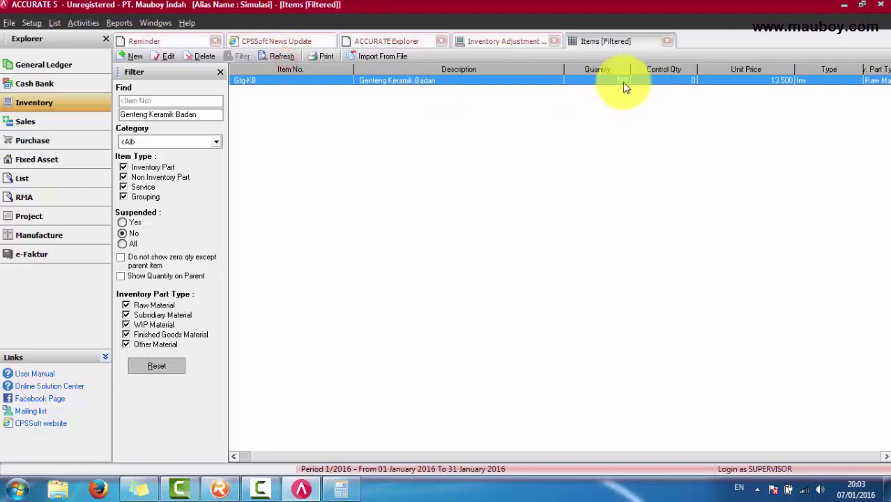
right_click(535, 85)
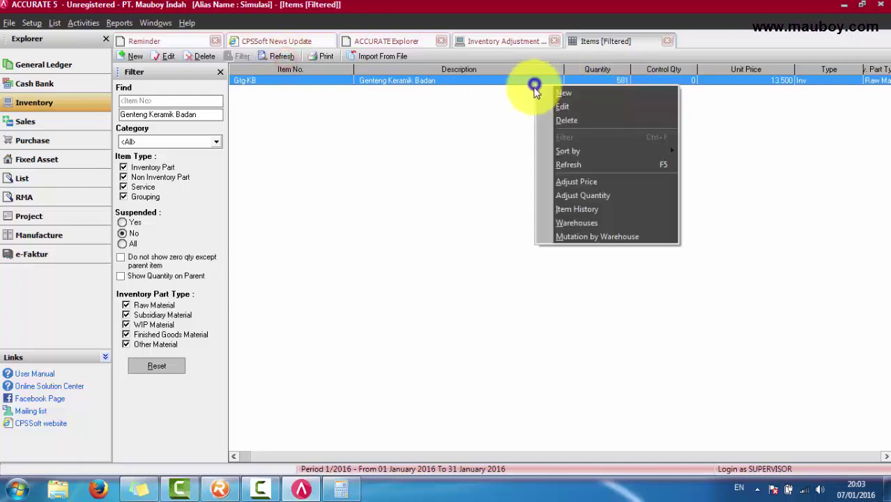
click(592, 223)
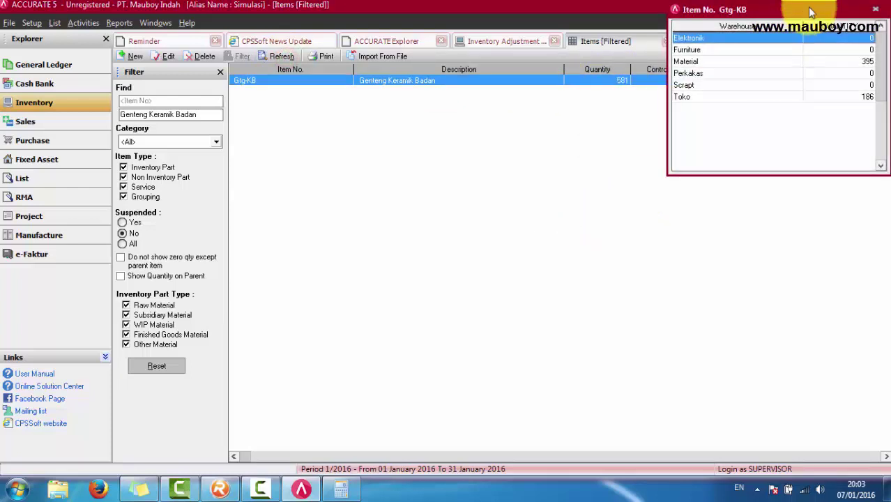
drag(812, 8, 578, 76)
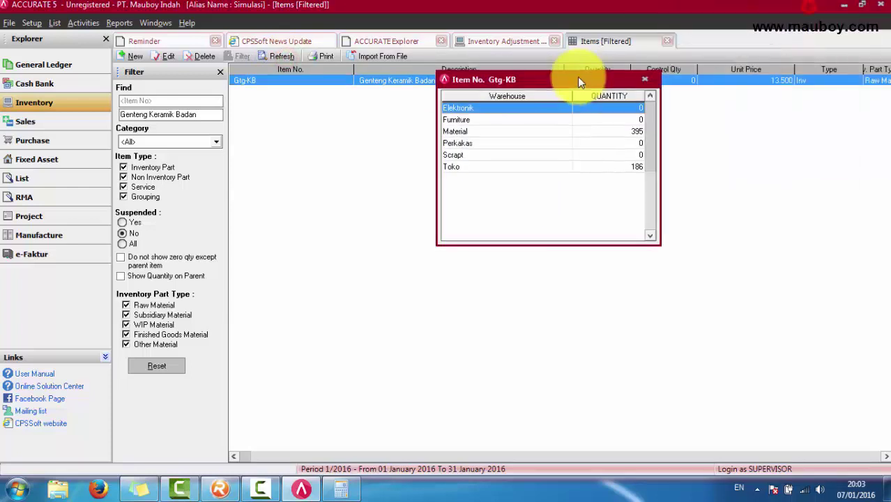
click(633, 169)
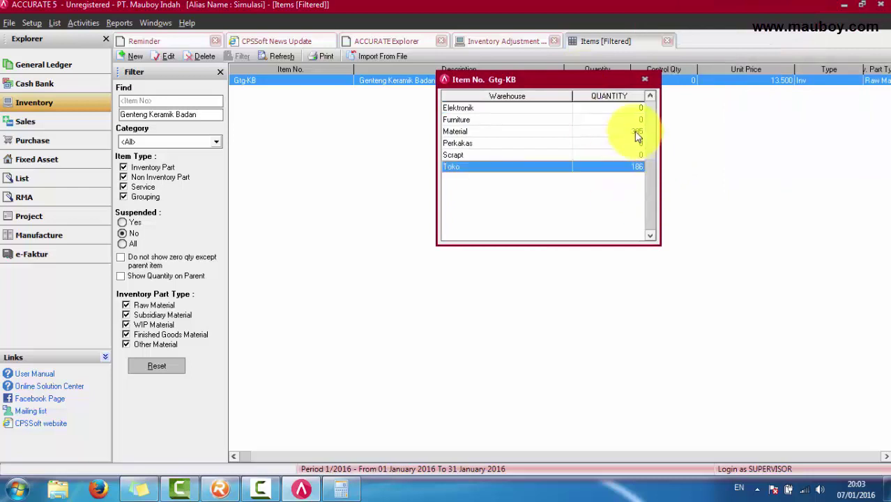
click(636, 133)
click(635, 169)
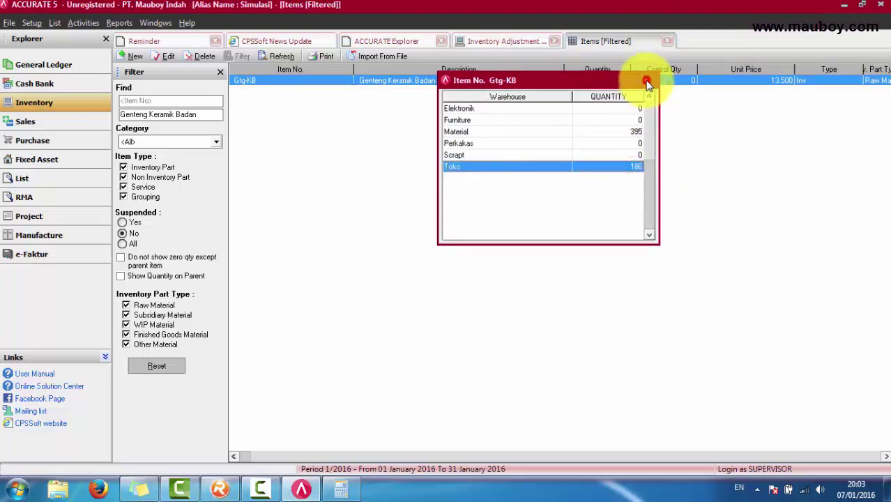
click(645, 79)
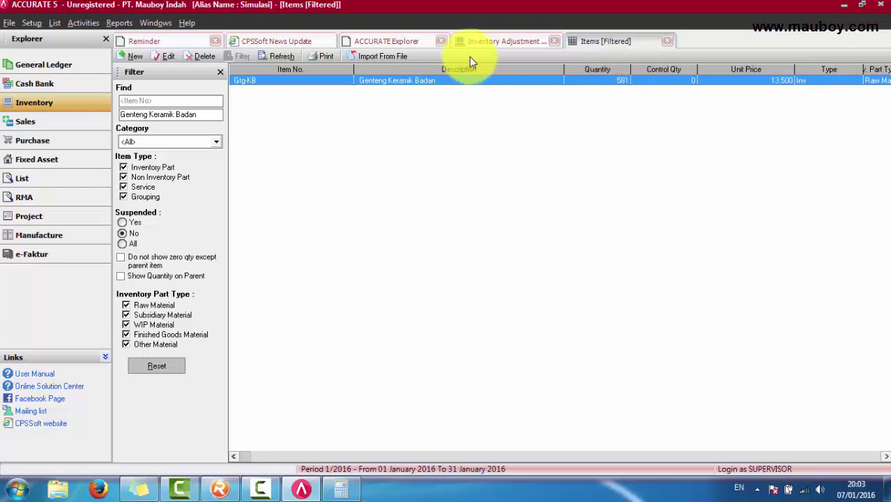
Step: Recheck Gtg-KB's Toko stock in the Warehouses window, then switch to RENE Point of Sale
right_click(477, 82)
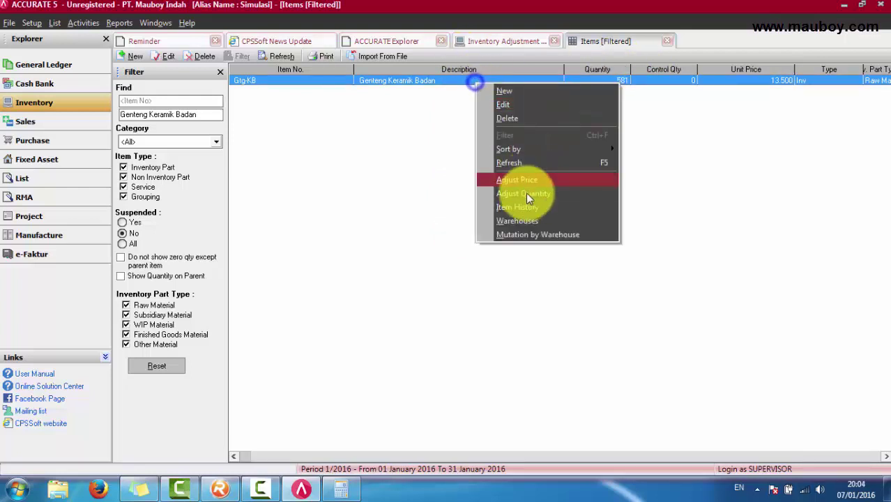
click(525, 222)
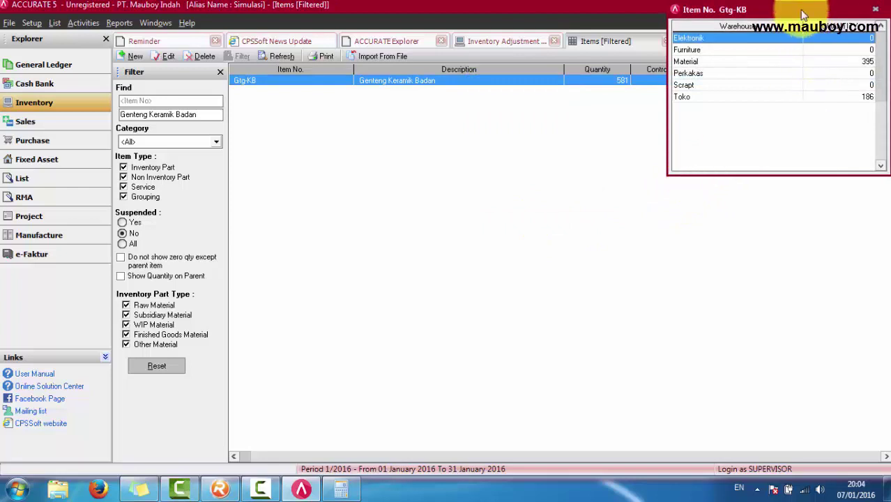
drag(803, 13, 493, 136)
click(544, 225)
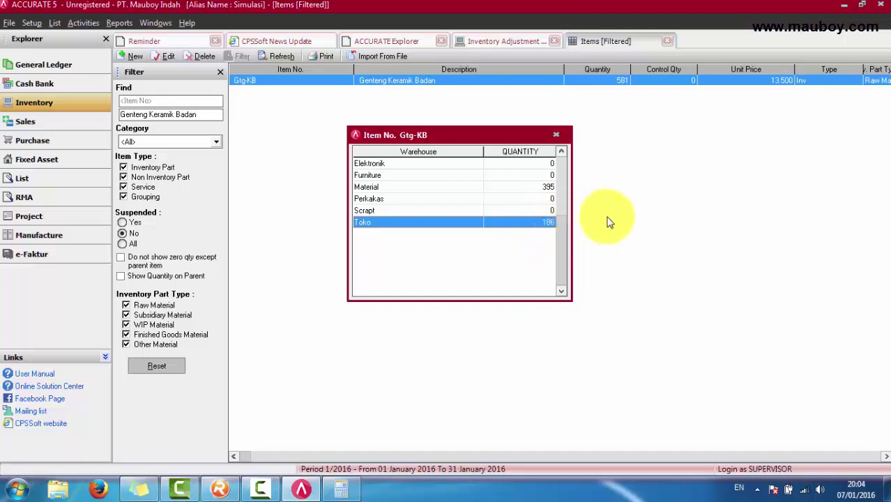
click(555, 134)
click(221, 488)
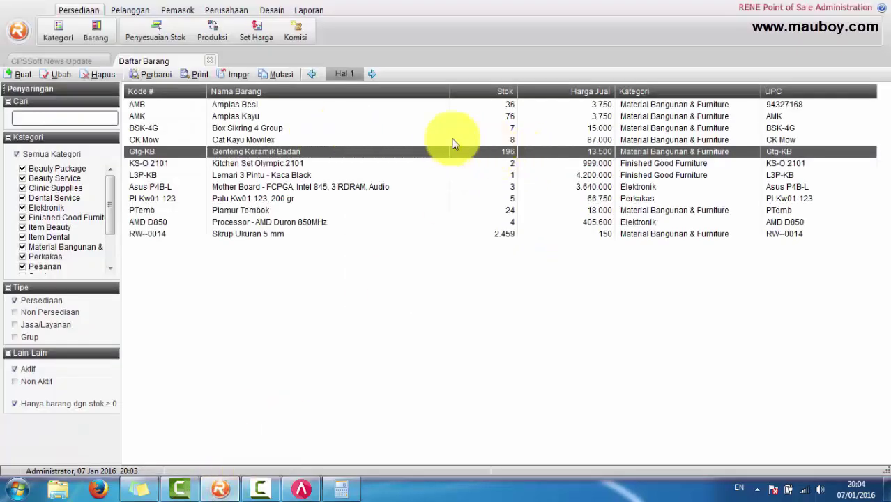
Step: Refresh the RENE item list and select the Genteng Keramik Badan (Gtg-KB) item
click(148, 74)
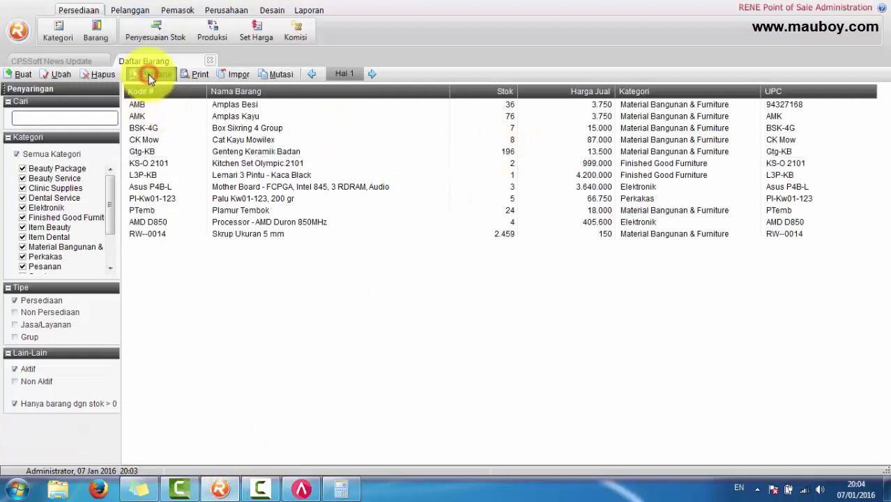
click(363, 152)
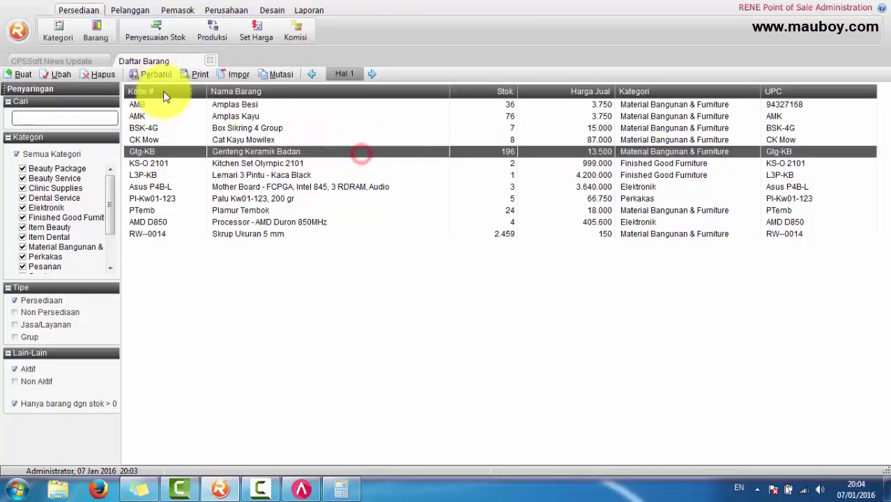
click(154, 74)
click(372, 150)
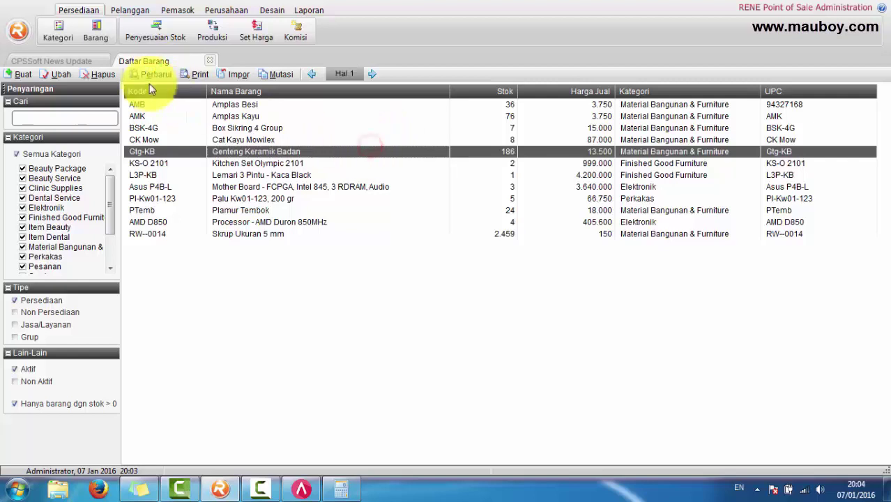
click(147, 74)
click(286, 152)
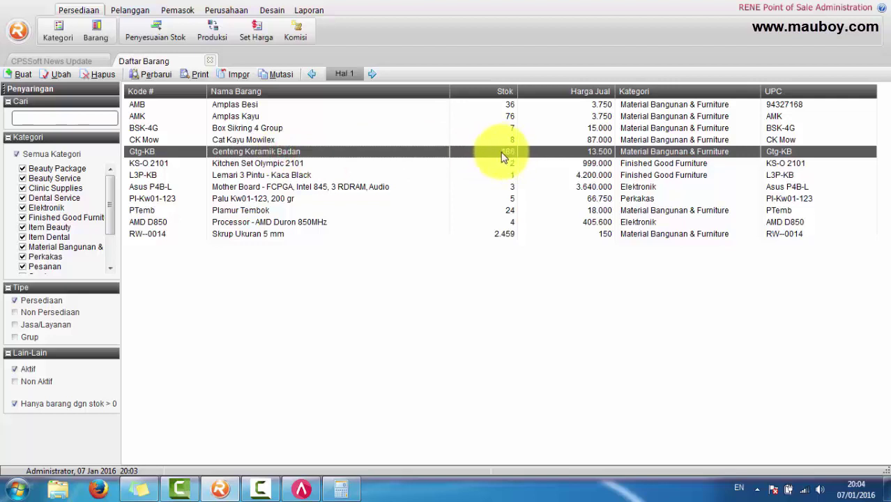
Step: Inspect adjustment 00007's Genteng Keramik Badan −10 Pcs line, discard it, and close the adjustment list
click(160, 35)
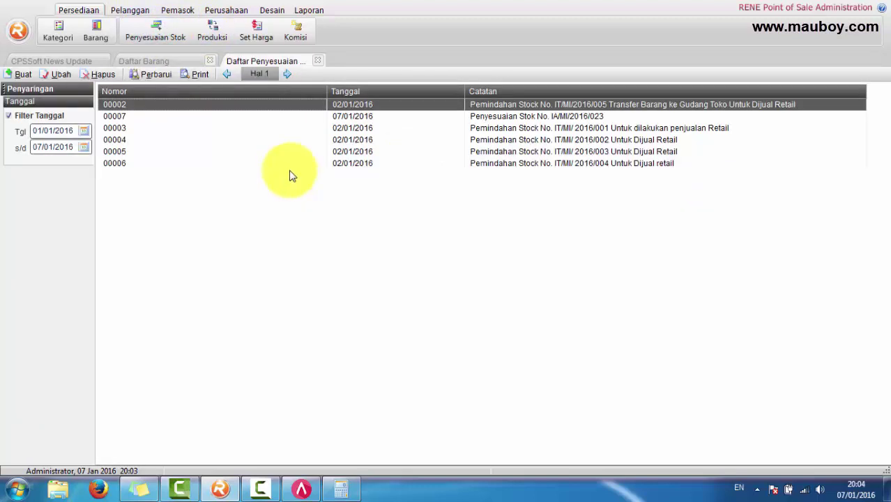
click(123, 116)
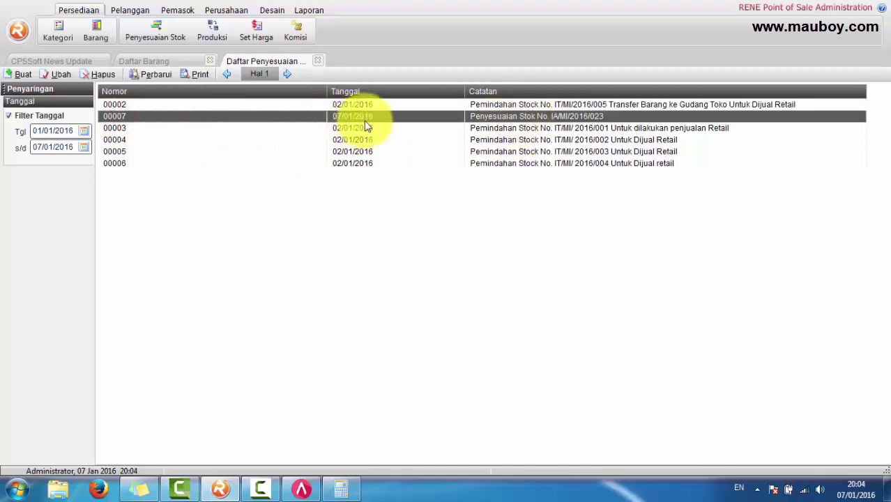
double_click(406, 116)
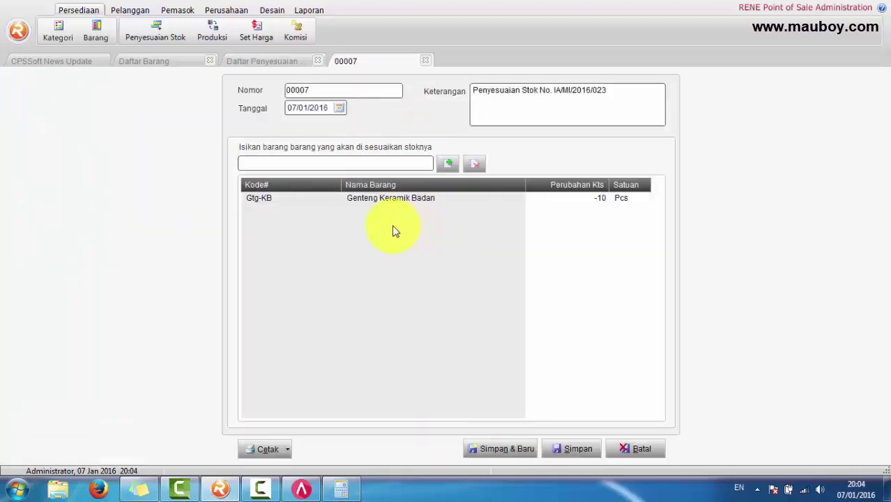
click(401, 199)
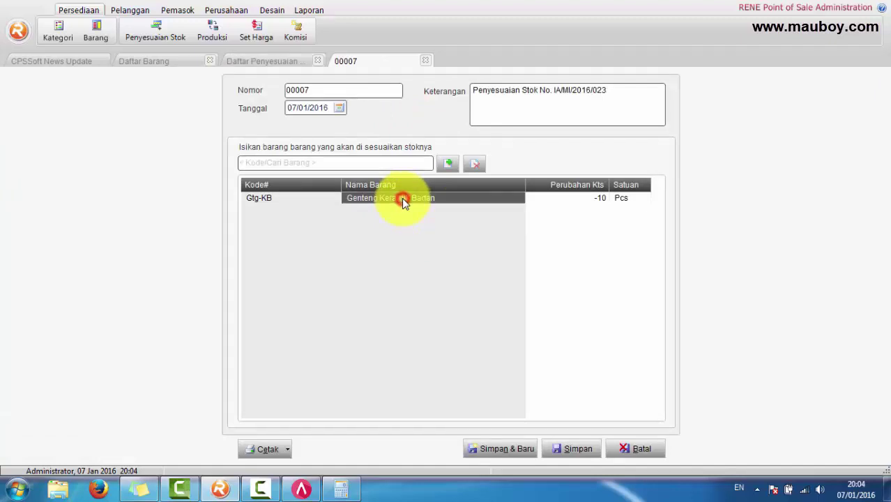
click(590, 201)
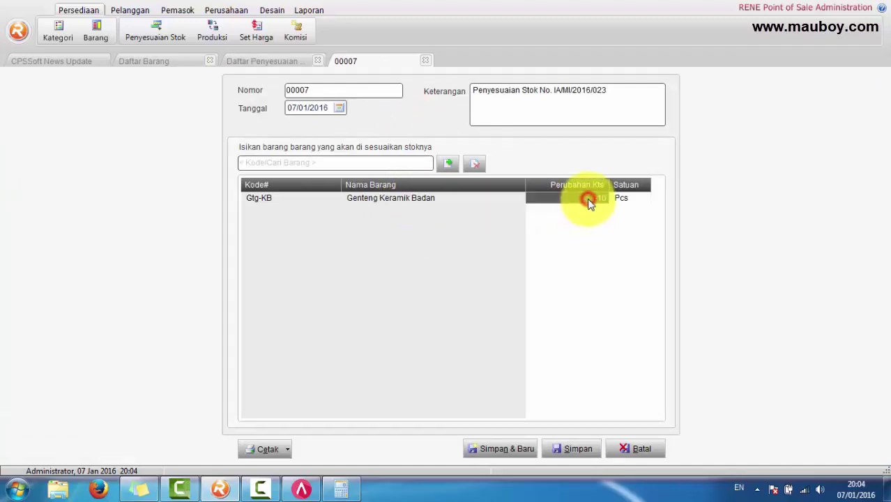
click(652, 450)
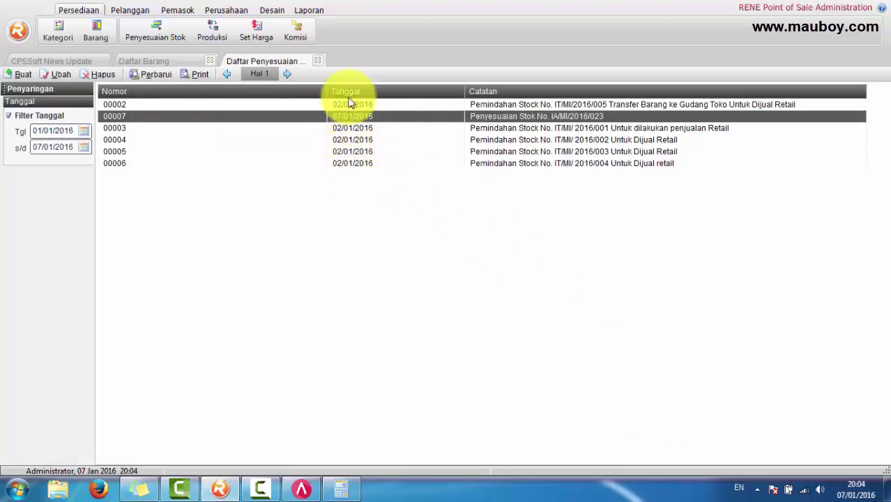
click(320, 62)
Step: Close the item list and open the Perusahaan > ACCURATE 4 integration page
click(210, 61)
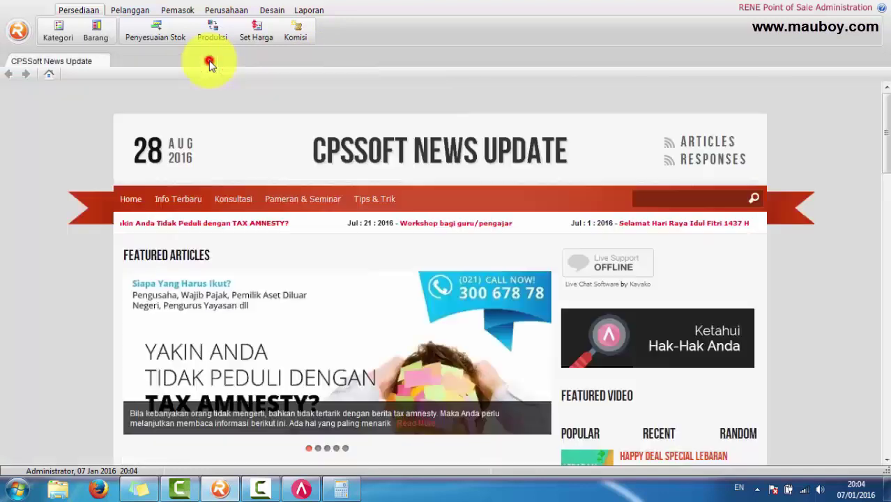
click(225, 10)
click(434, 33)
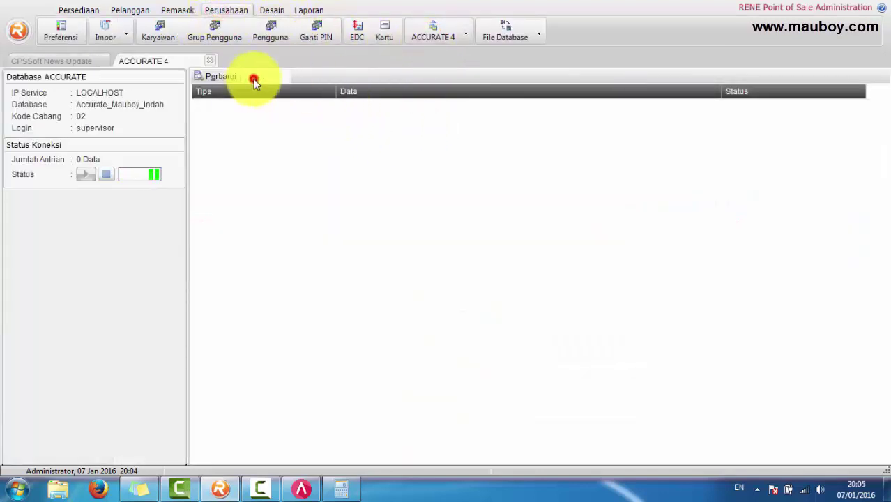
Step: Review the ACCURATE 4 Sinkronisasi and Modul settings pages, then cancel without saving
click(254, 80)
click(223, 271)
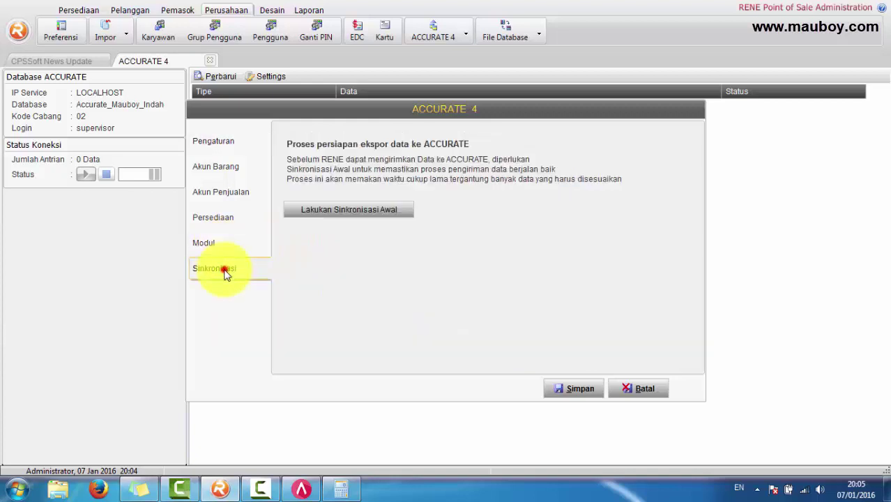
click(222, 248)
click(223, 269)
click(222, 250)
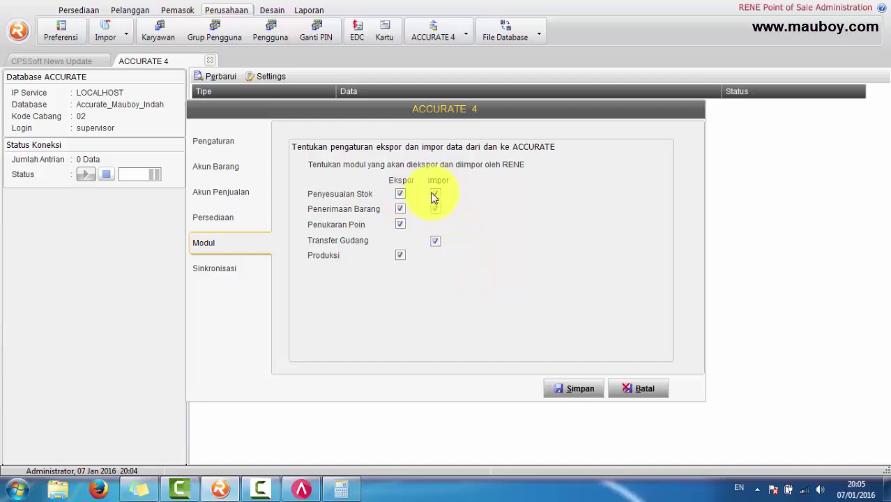
click(641, 392)
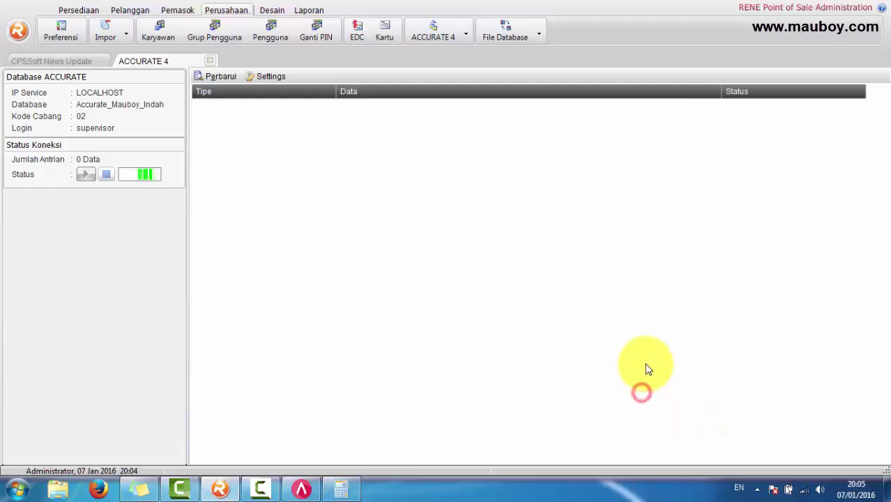
click(70, 10)
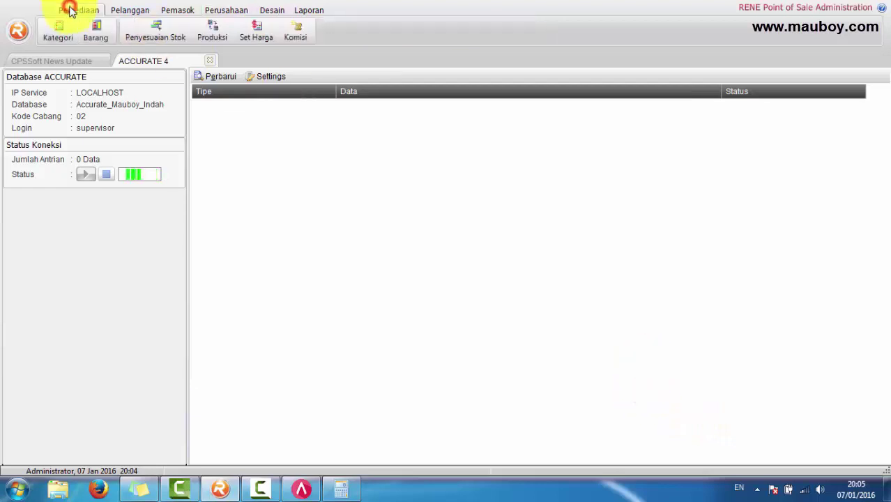
Step: Open Daftar Produksi Harian and start two new production entries, discarding both without saving
click(220, 38)
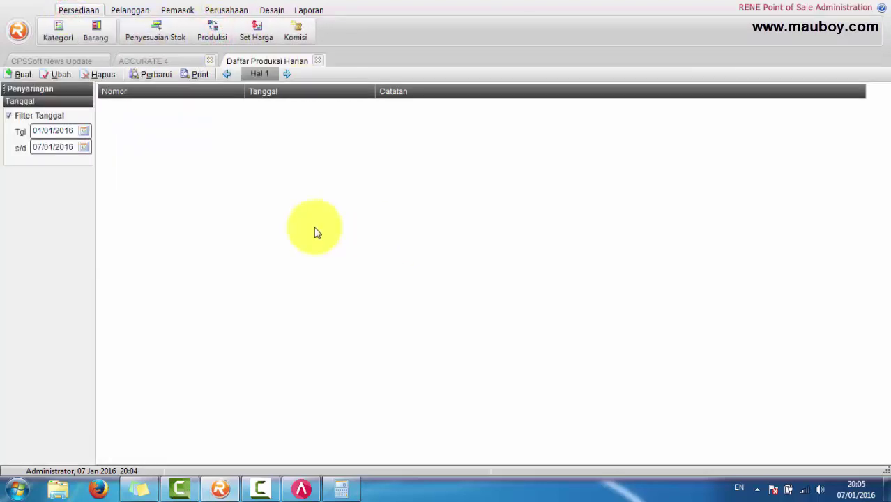
click(21, 74)
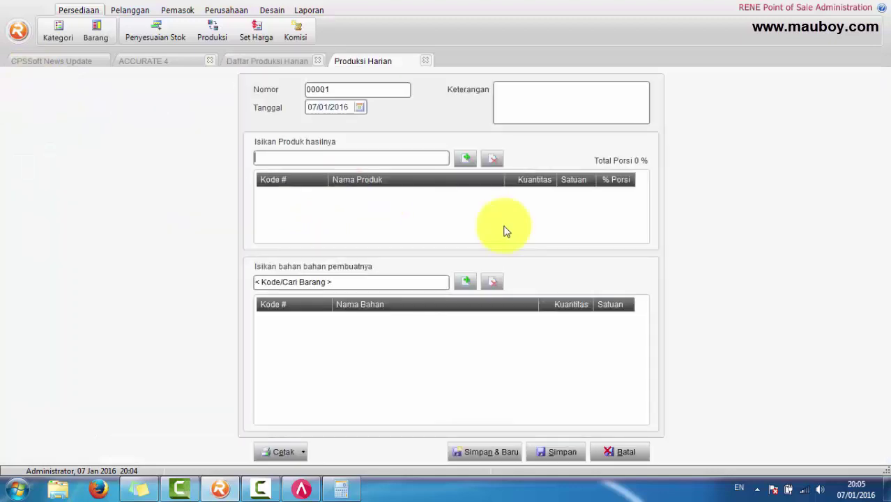
click(357, 281)
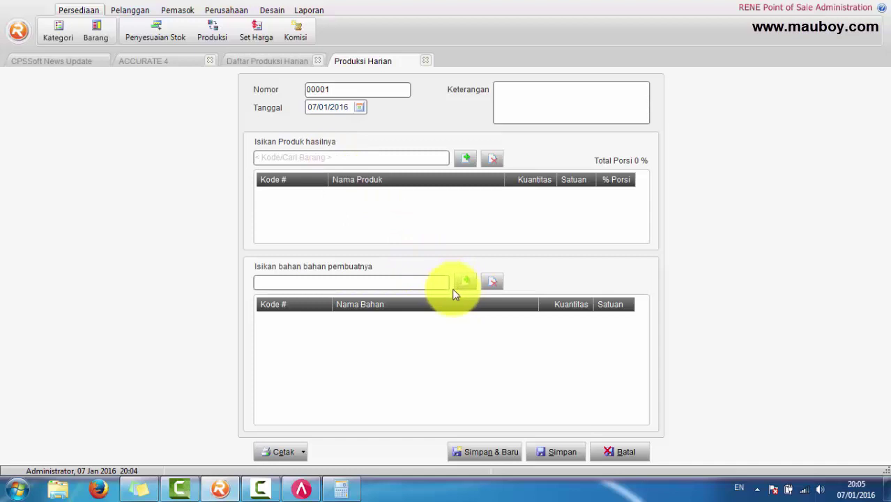
click(626, 452)
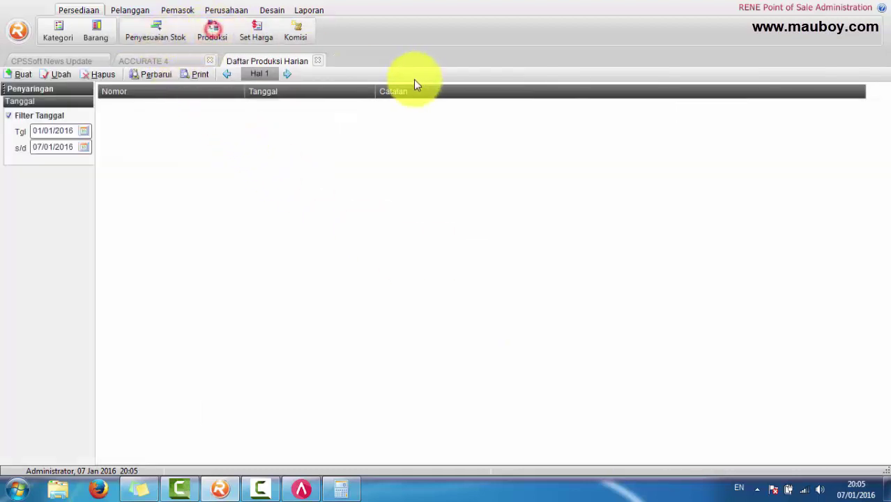
click(20, 74)
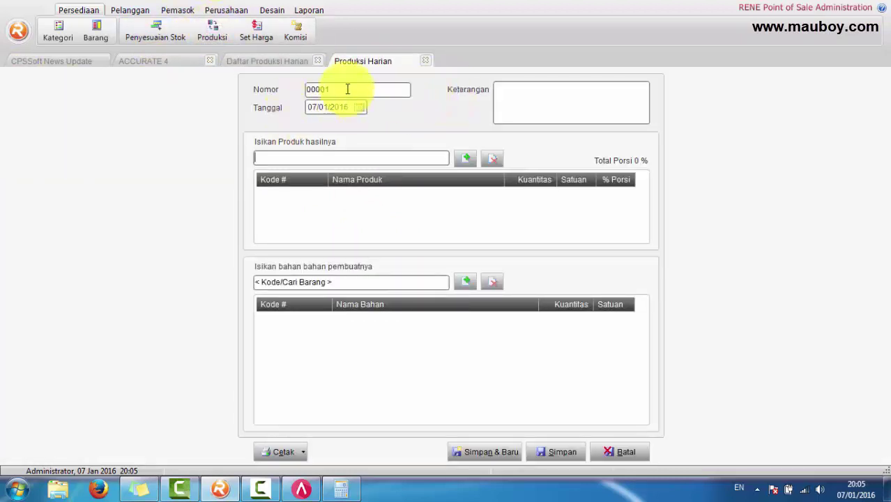
click(426, 60)
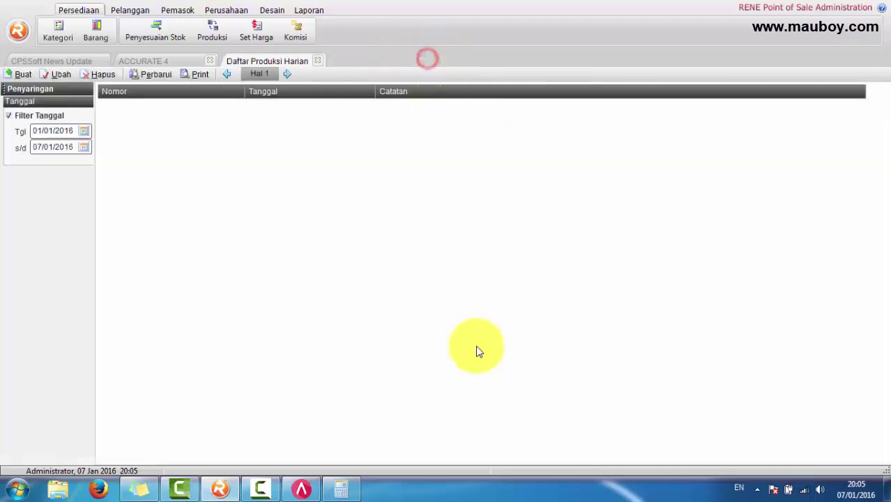
Step: In ACCURATE 5, open a new Job Costing entry with account 6200-010, close it, and return to RENE
click(303, 489)
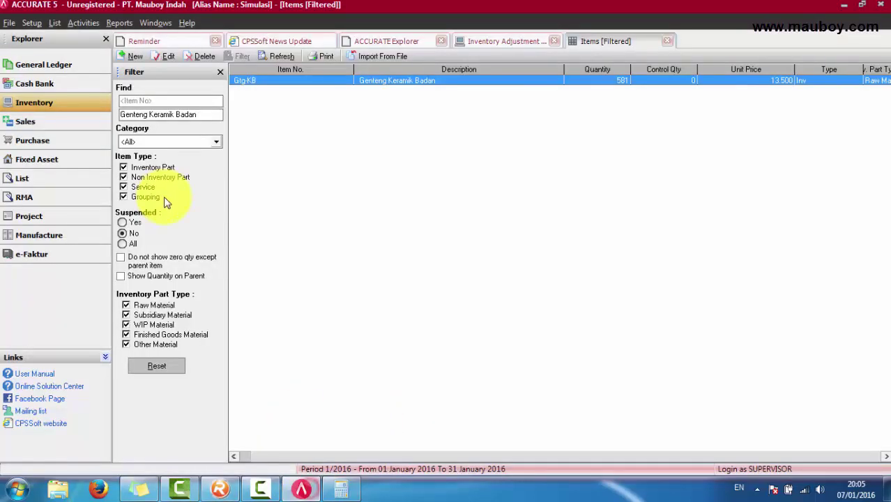
click(46, 83)
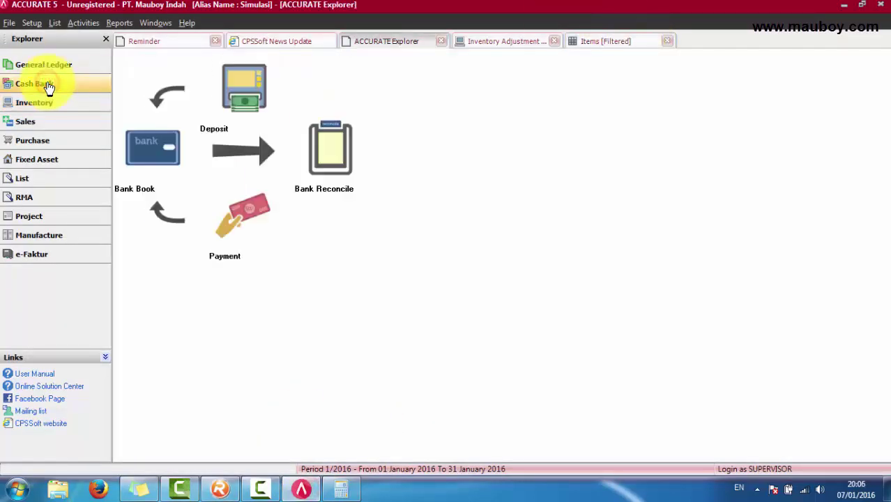
click(42, 103)
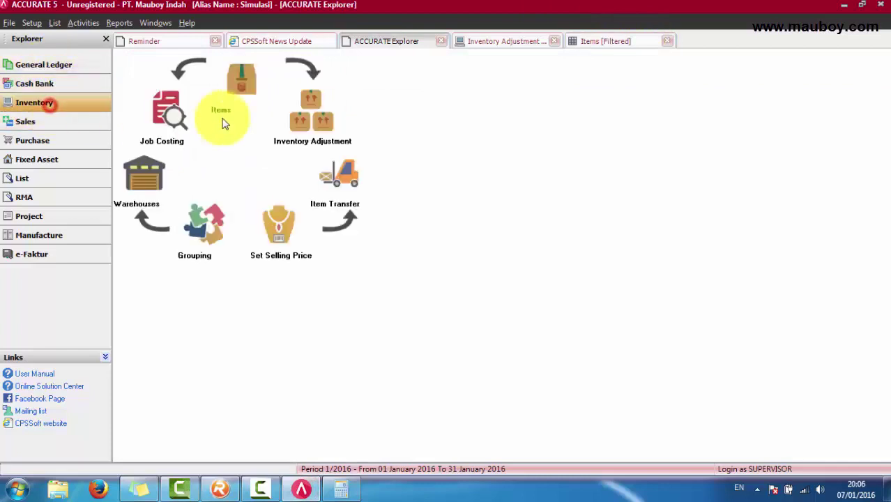
click(161, 126)
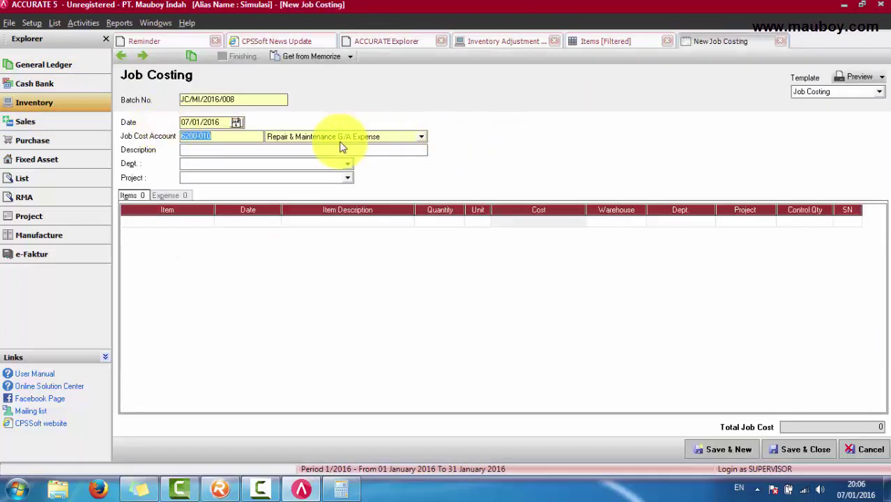
click(274, 152)
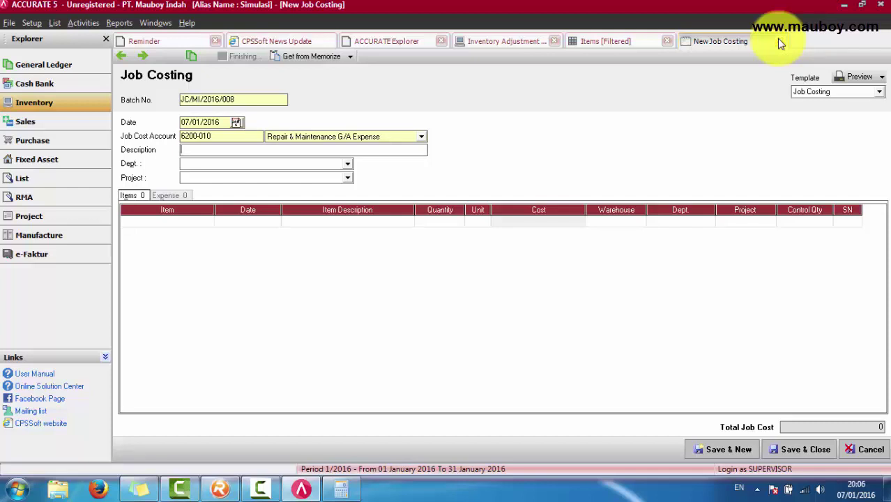
click(780, 42)
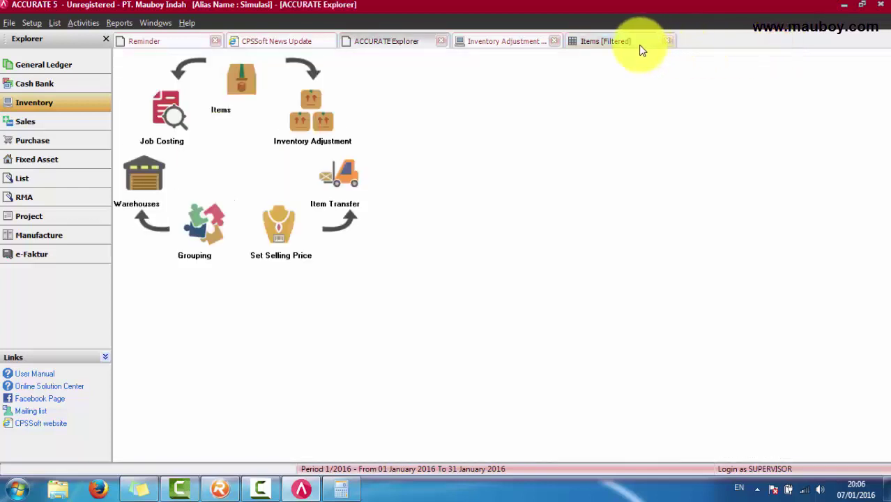
click(632, 43)
click(228, 489)
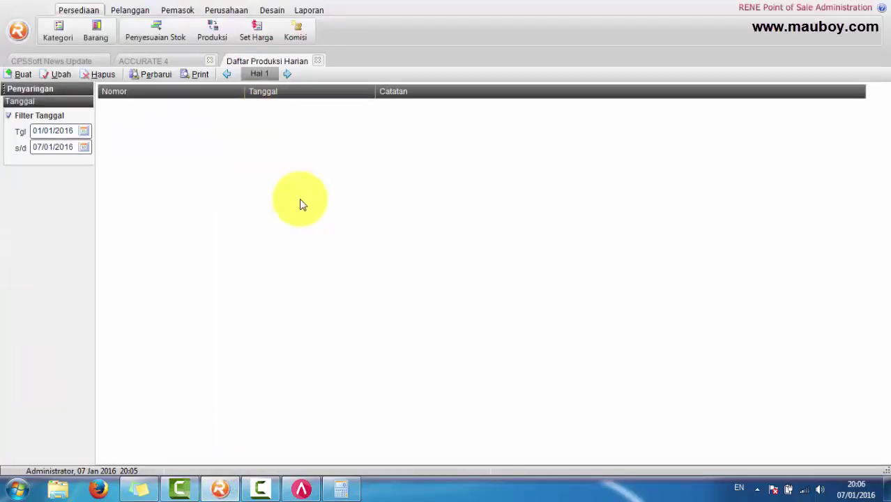
Step: Open Daftar Komisi, view a new commission form's Nama Barang and Catatan, then discard it
click(301, 35)
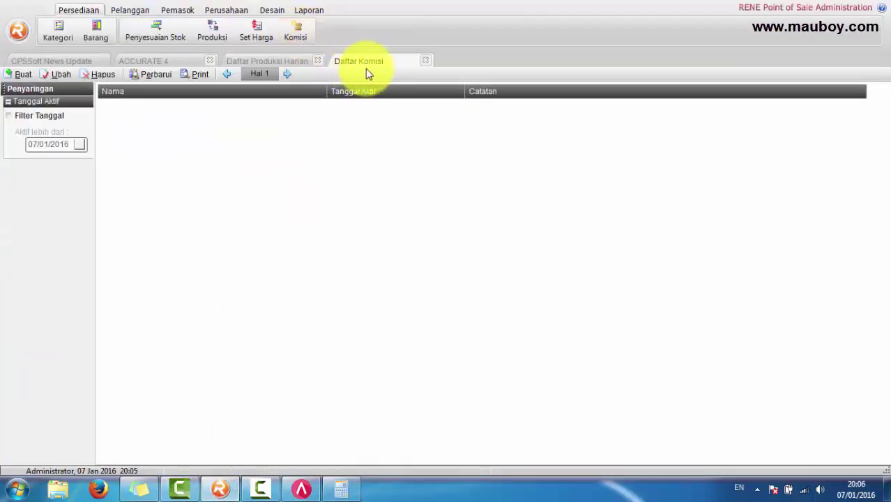
click(23, 74)
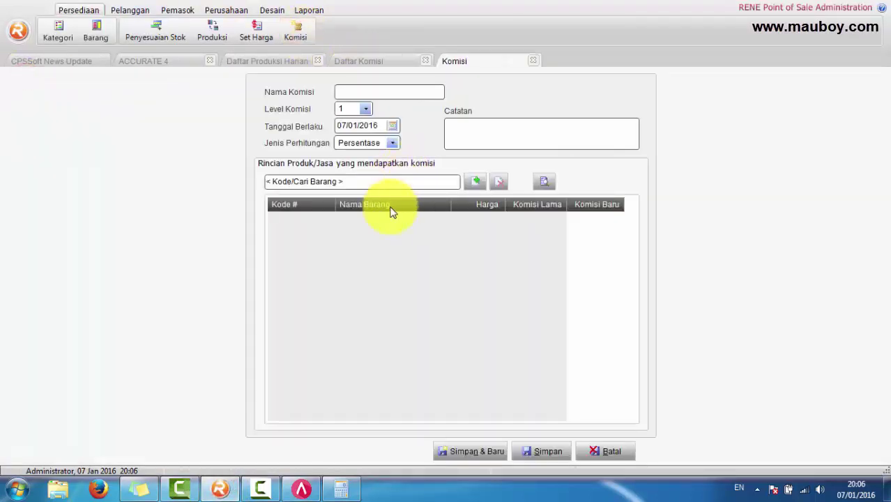
click(390, 209)
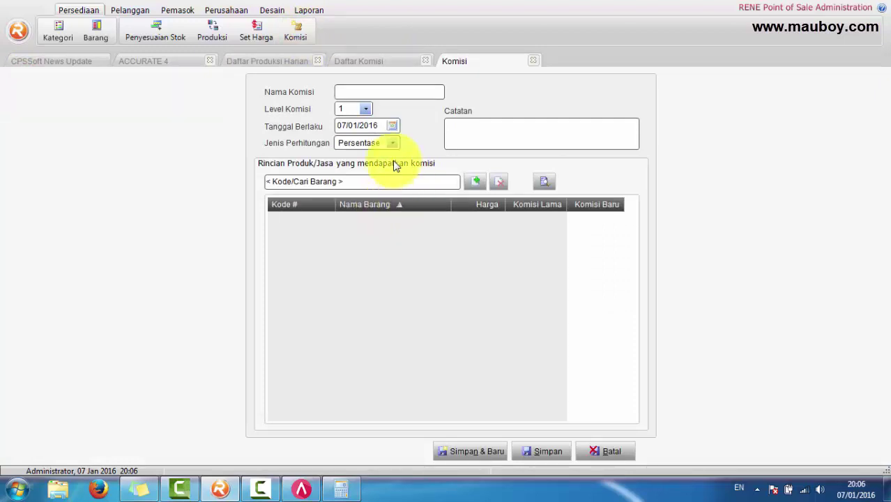
click(537, 132)
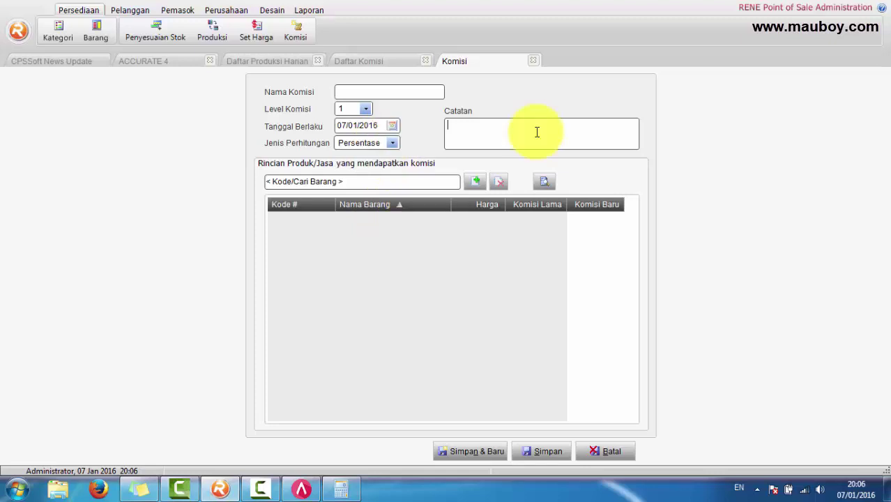
click(617, 451)
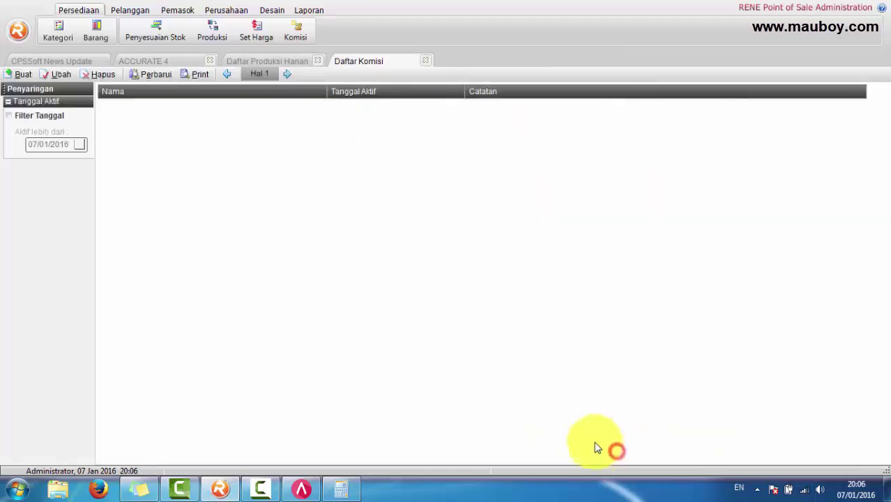
click(302, 489)
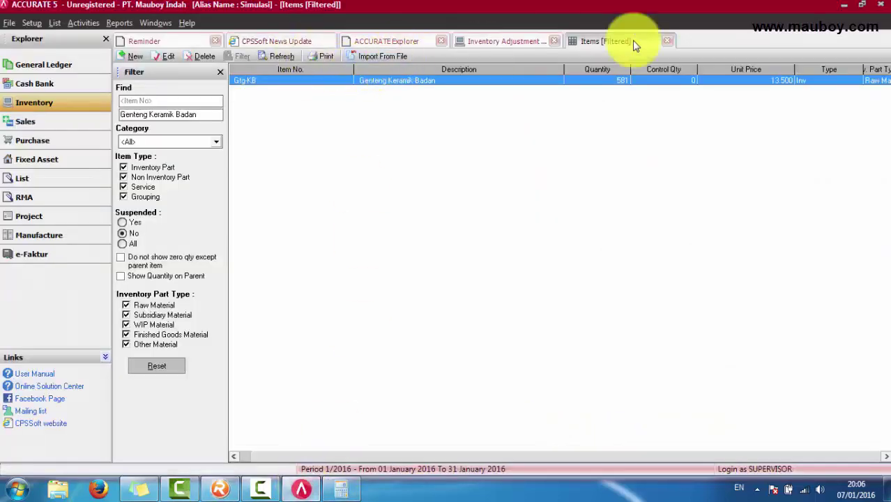
Step: Close the filtered items, inventory adjustment and Explorer overview tabs in ACCURATE 5
click(667, 41)
click(555, 41)
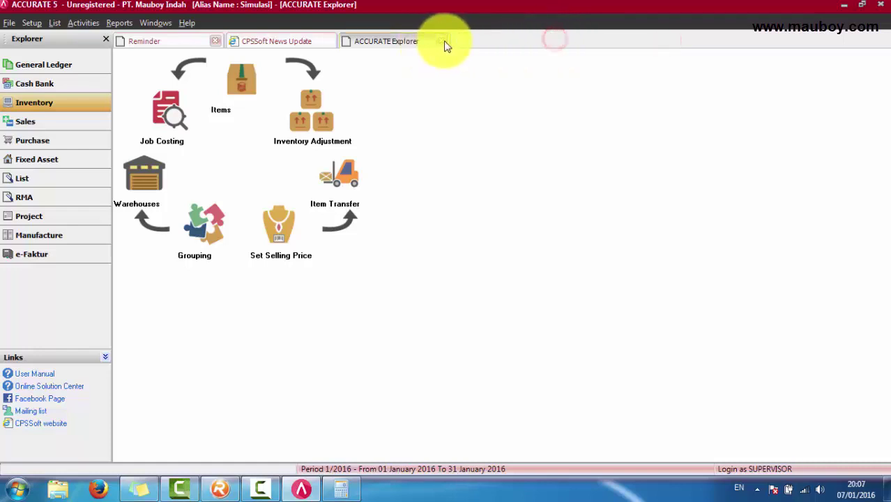
click(441, 41)
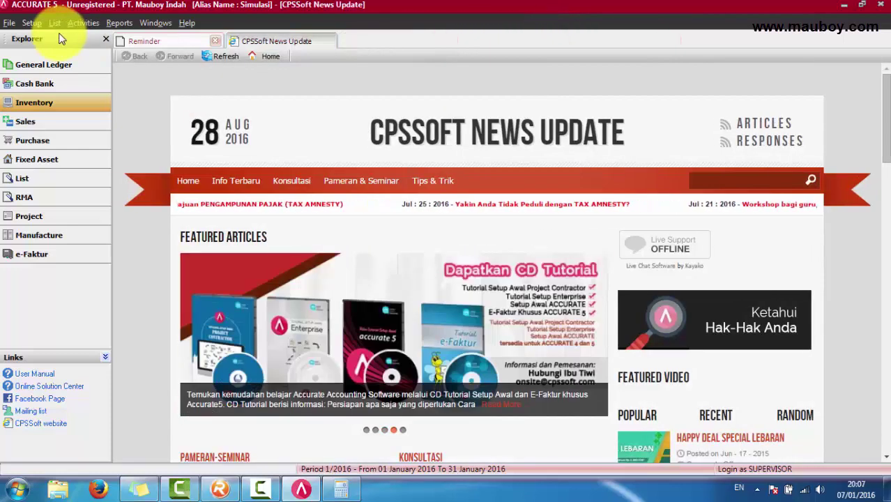
Step: Inspect commission range 01 (2% per invoice, 1 to 999.999.999), cancel, and open List > Items
click(55, 23)
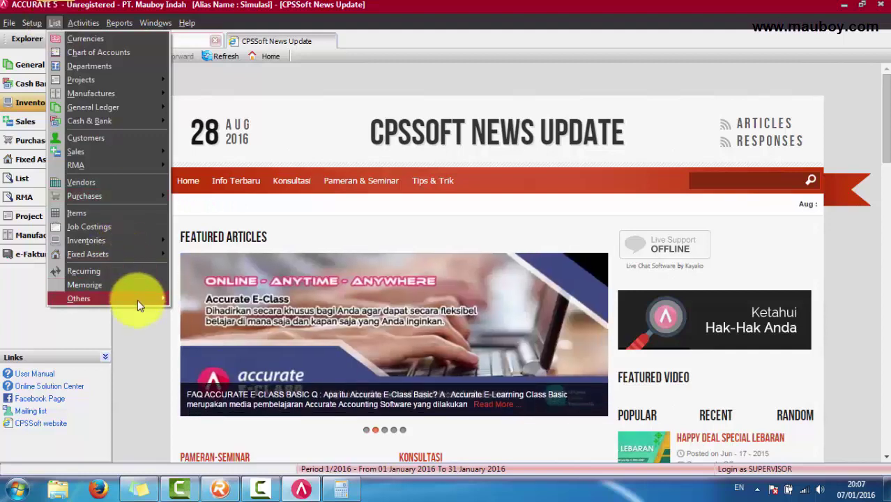
mouse_move(137, 304)
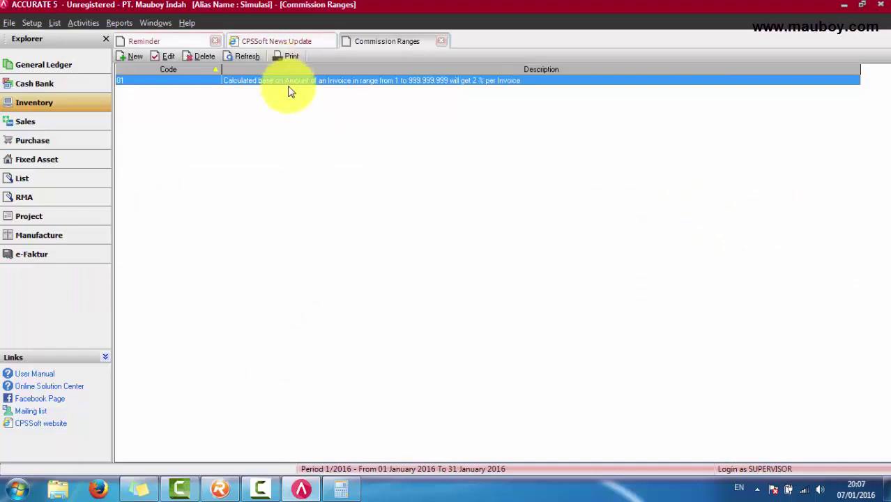
double_click(290, 82)
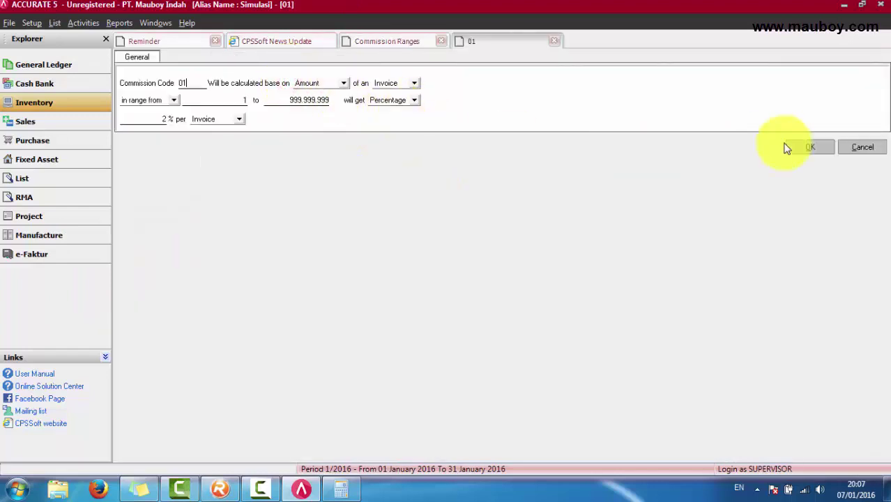
click(863, 148)
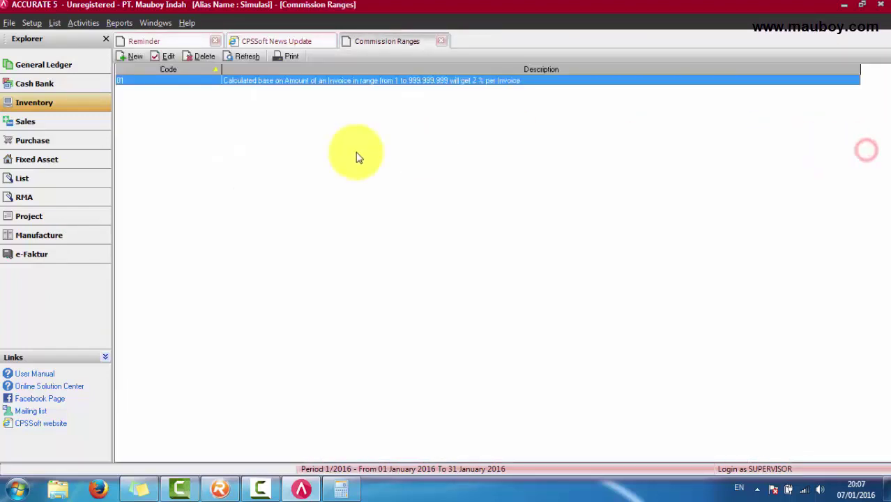
click(56, 24)
click(79, 216)
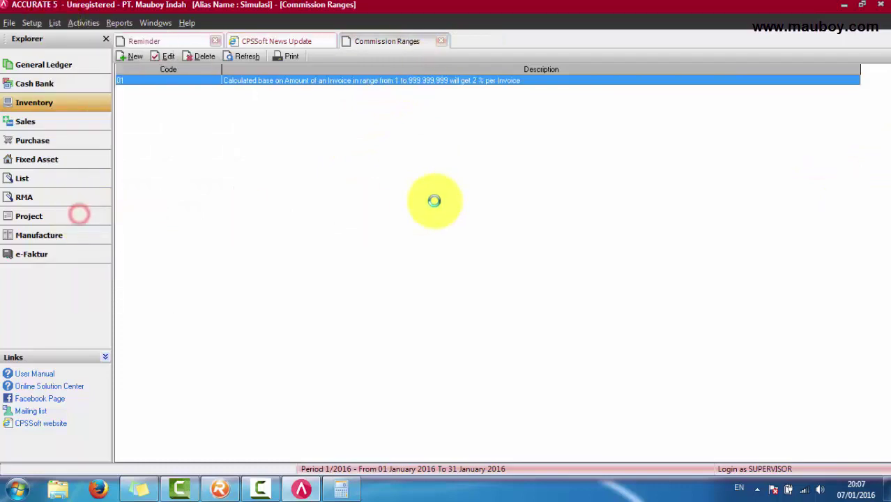
Step: Check the AC-Chang item's Commissions tab shows no commission code, then cancel
double_click(392, 113)
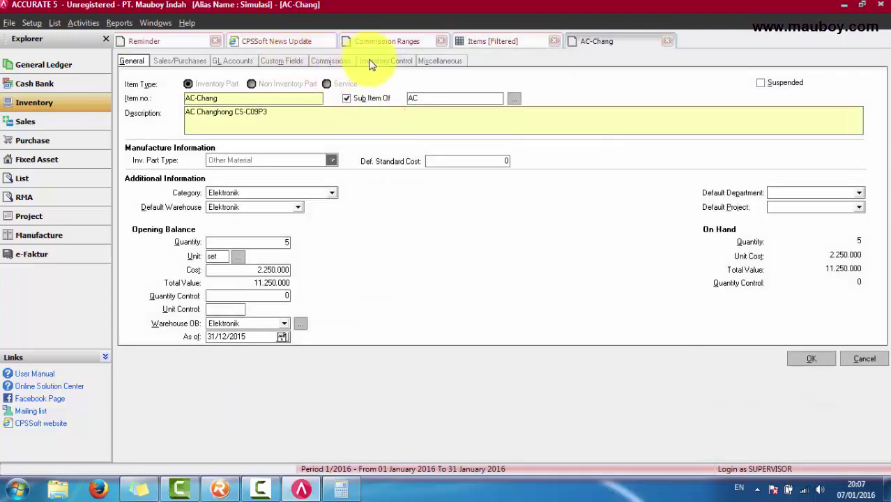
click(329, 61)
click(144, 88)
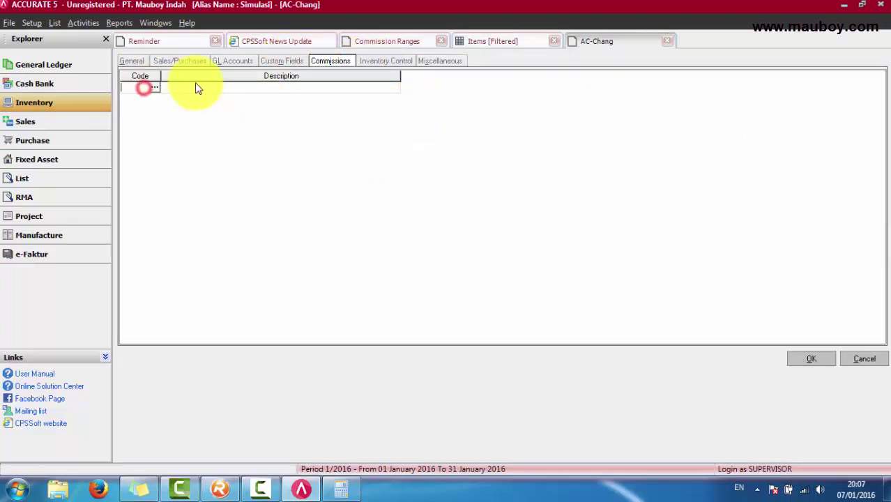
click(150, 92)
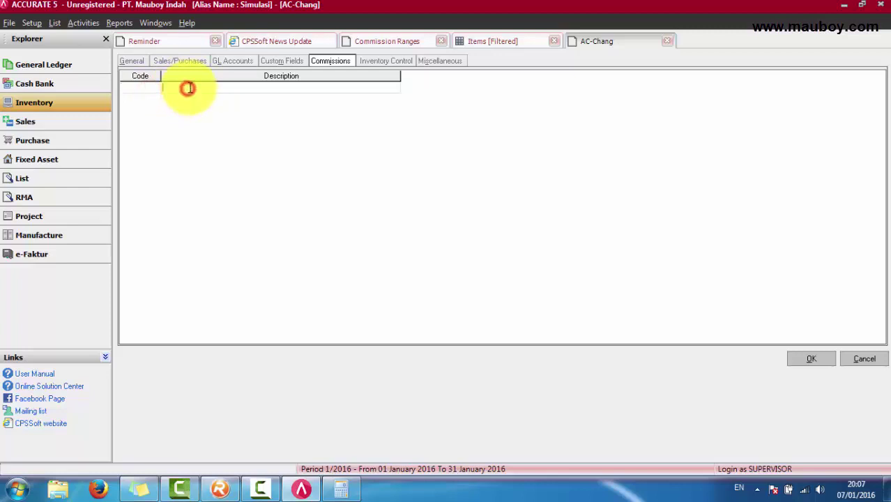
click(146, 89)
click(868, 360)
Step: Step through the air conditioner, Amplas and Besi Beton items in the list
click(418, 123)
click(420, 133)
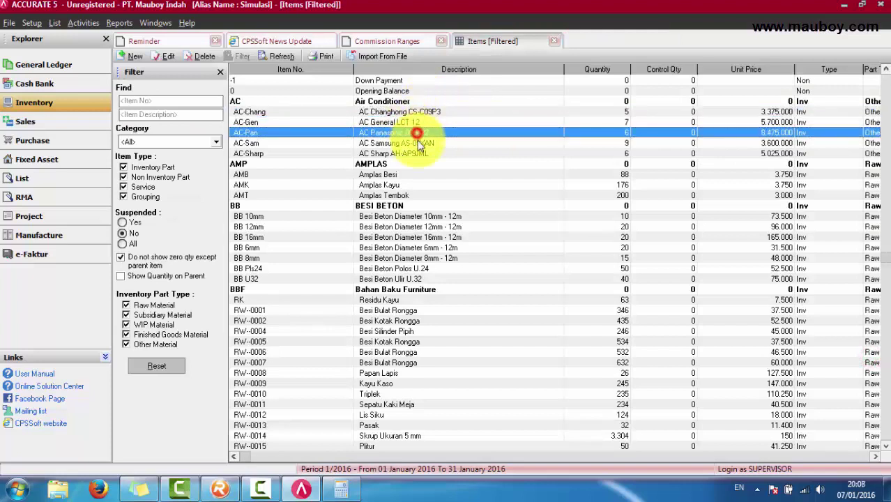
click(420, 143)
click(419, 154)
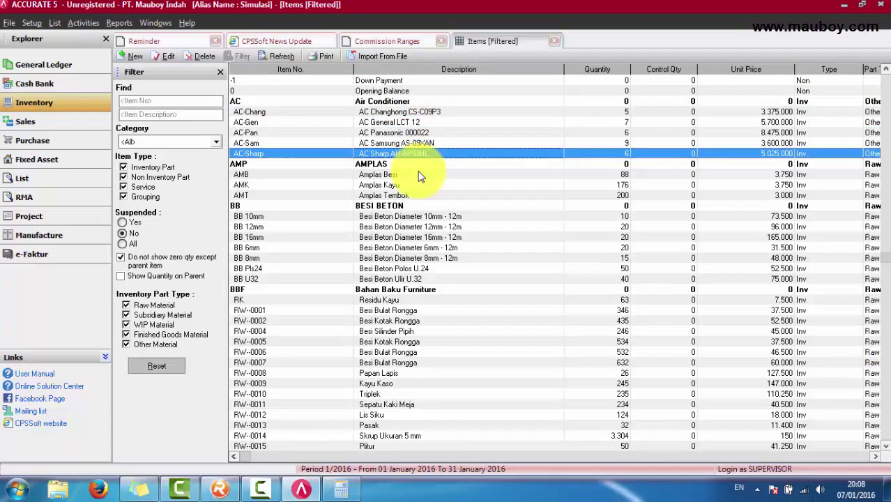
click(420, 175)
click(421, 185)
click(423, 196)
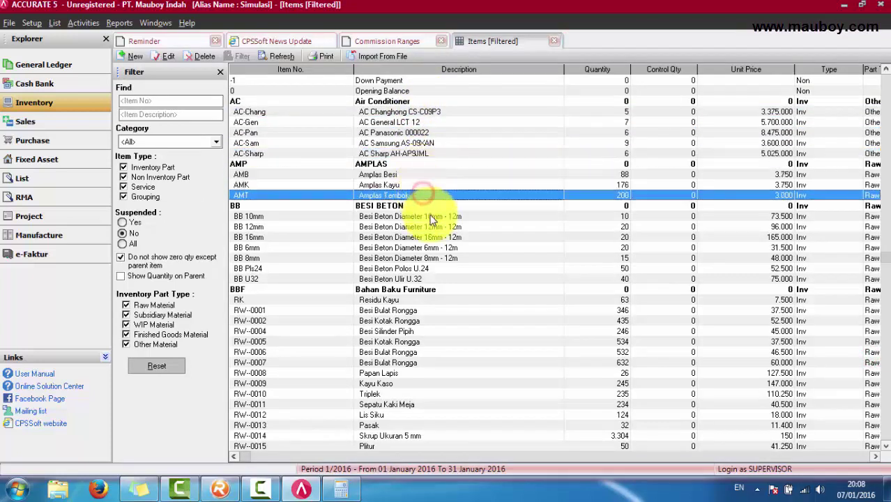
click(430, 217)
click(434, 228)
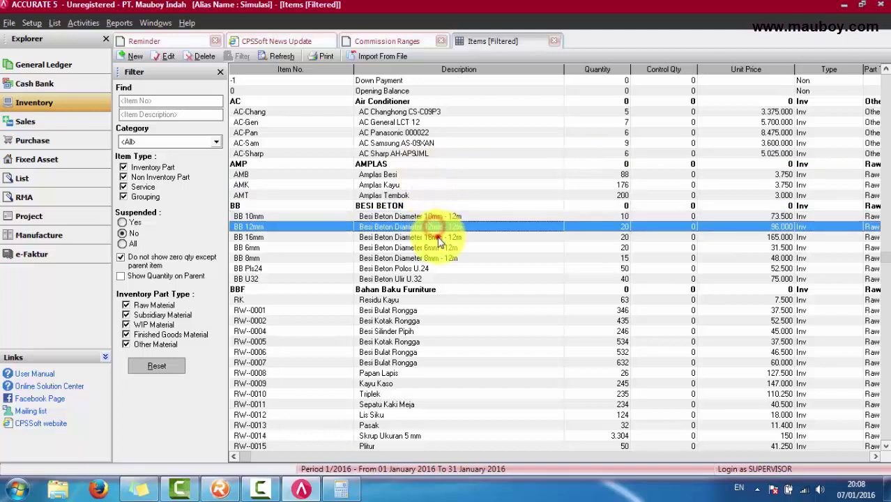
click(437, 238)
click(440, 248)
click(440, 259)
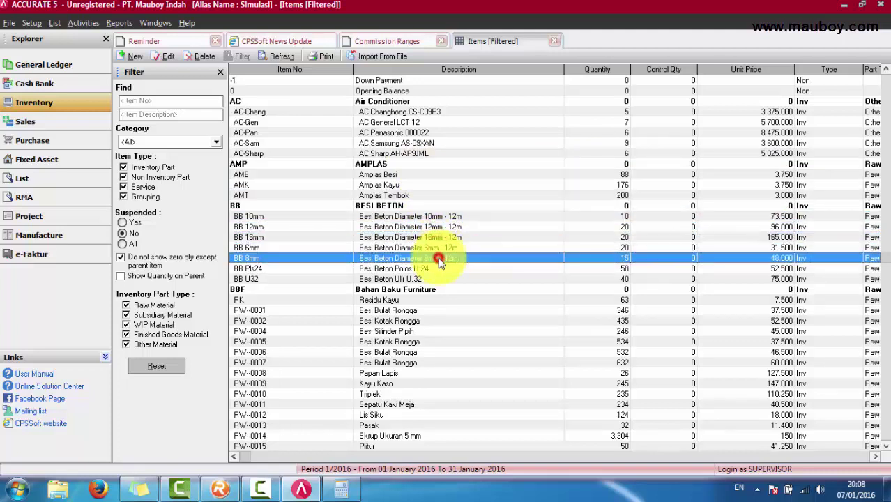
Step: Close the Items and Commission Ranges tabs and show the Reminder page
click(554, 42)
click(410, 42)
click(441, 42)
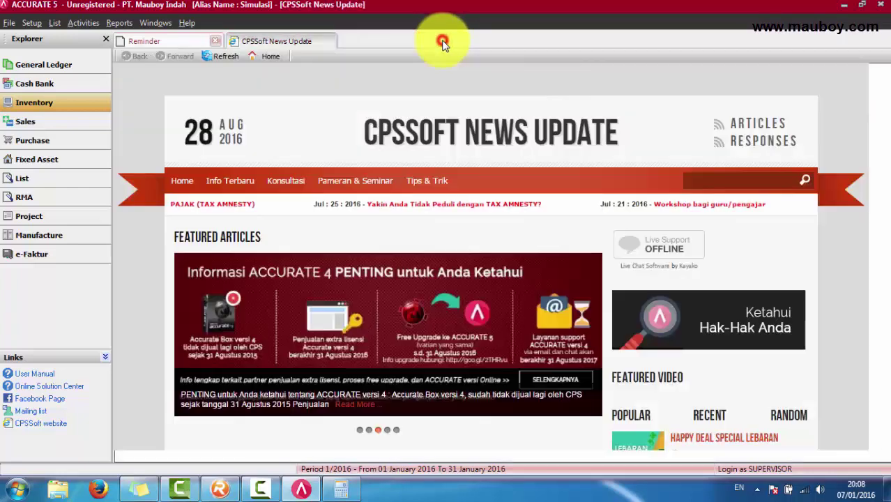
click(221, 56)
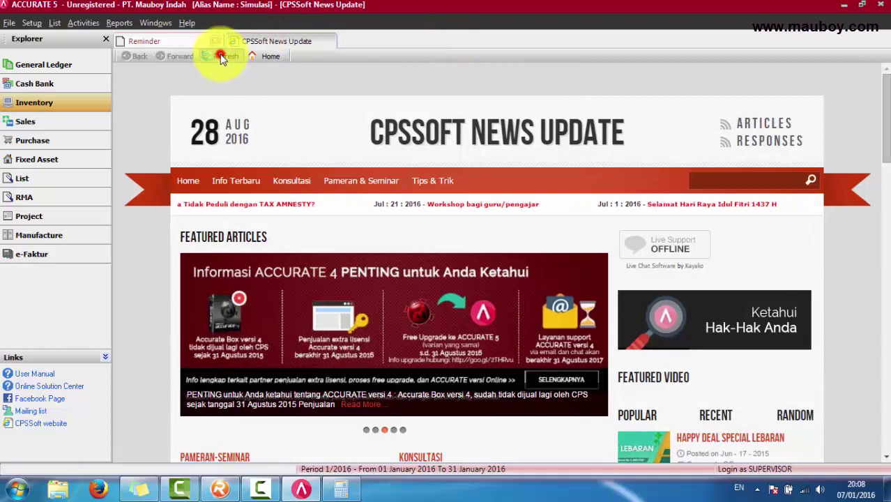
click(183, 40)
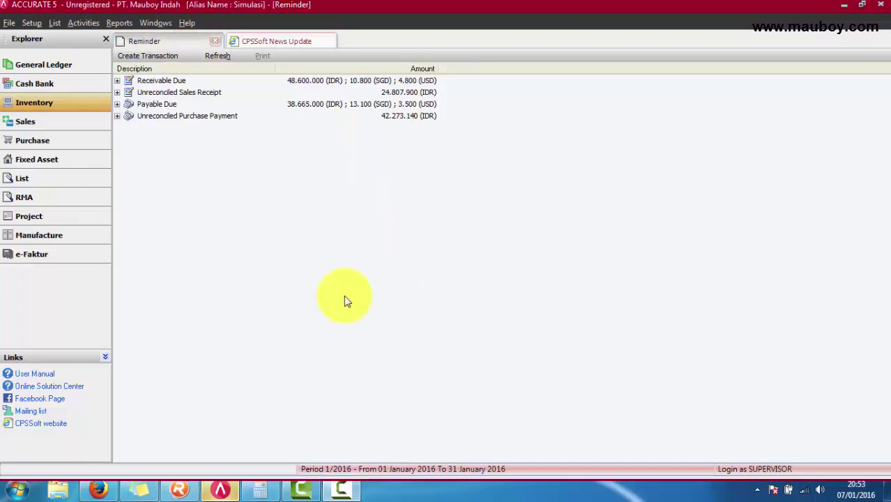
click(124, 24)
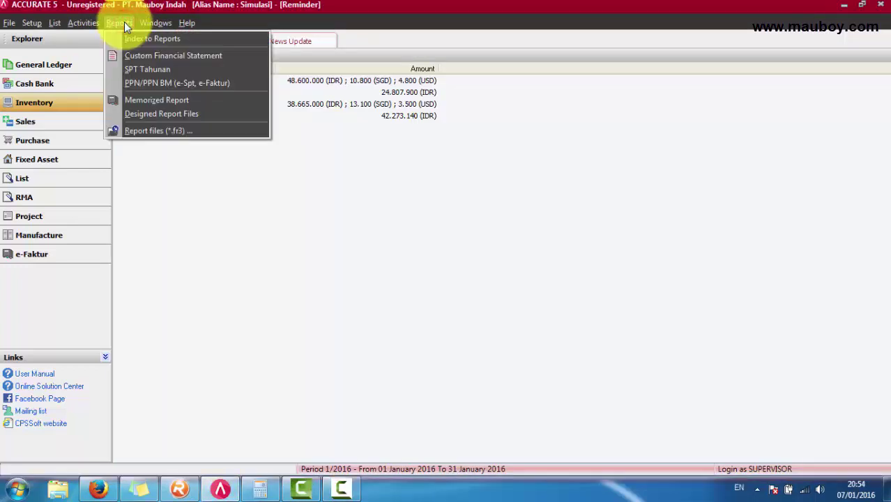
Step: Generate the Sales Reports' Salesman Invoice Commission per Invoice report for 01/01/2016 to 31/01/2016
click(140, 40)
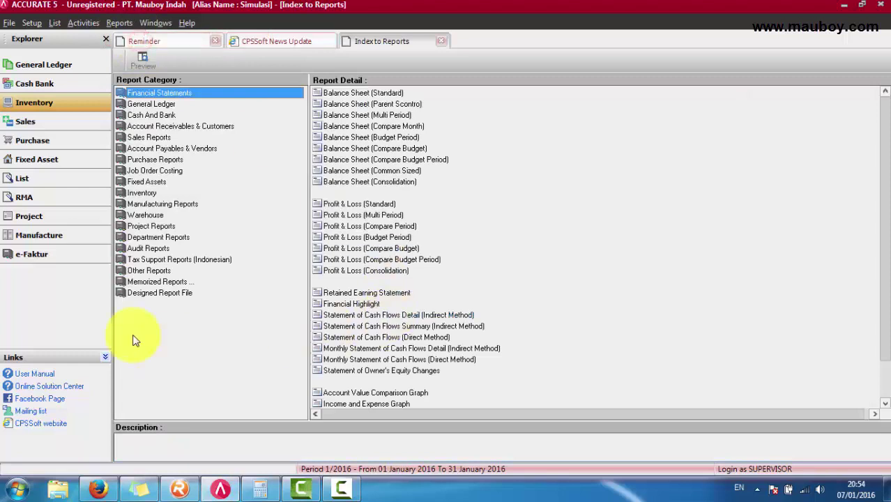
click(139, 281)
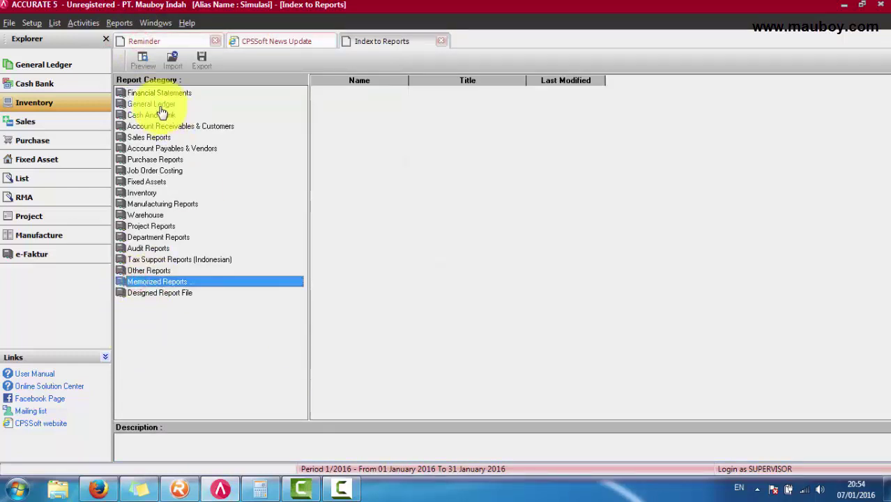
click(145, 136)
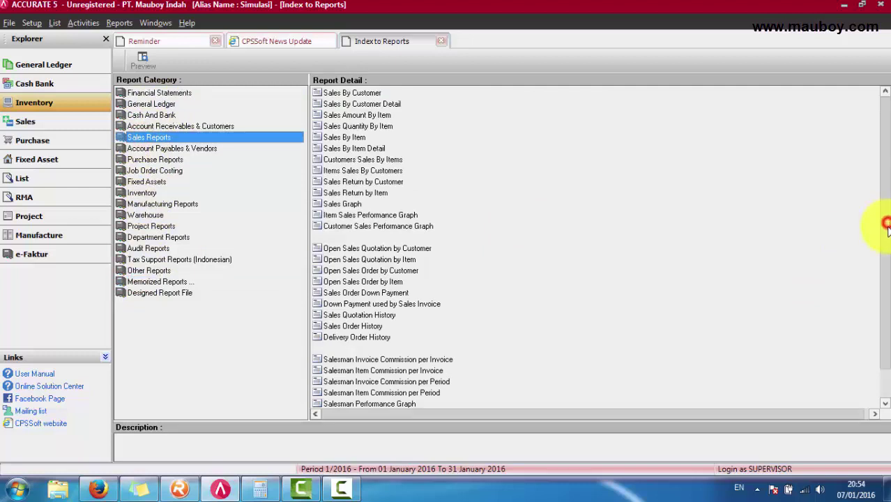
drag(887, 225, 886, 237)
click(395, 352)
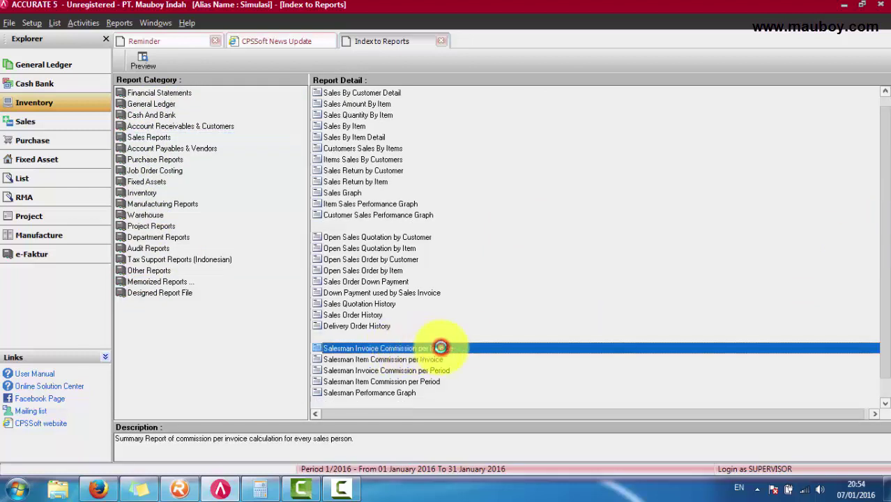
double_click(441, 348)
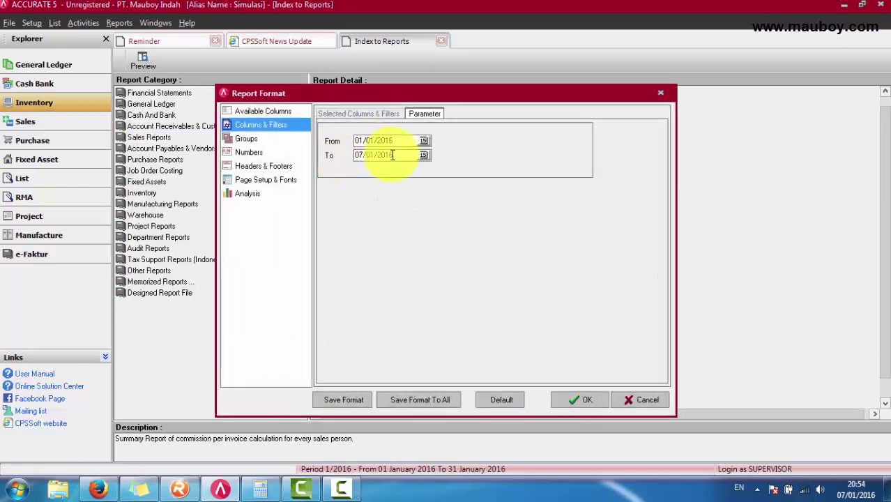
drag(392, 154, 308, 155)
click(424, 154)
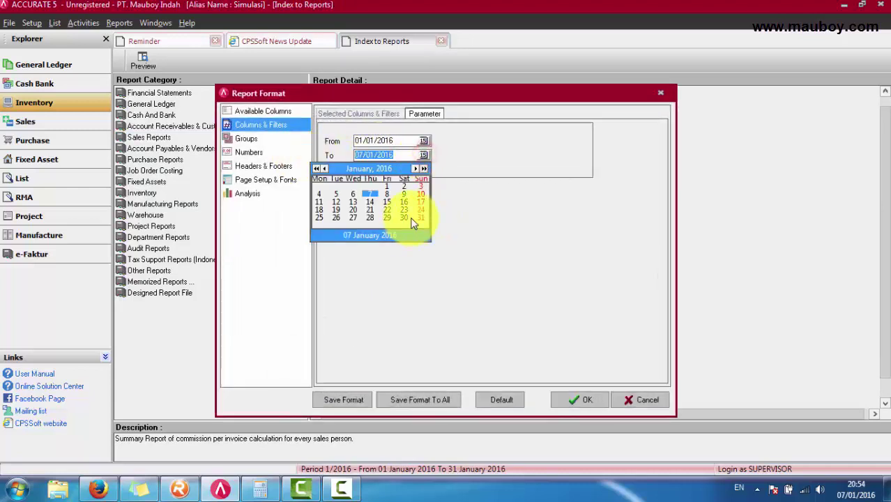
click(420, 217)
click(586, 399)
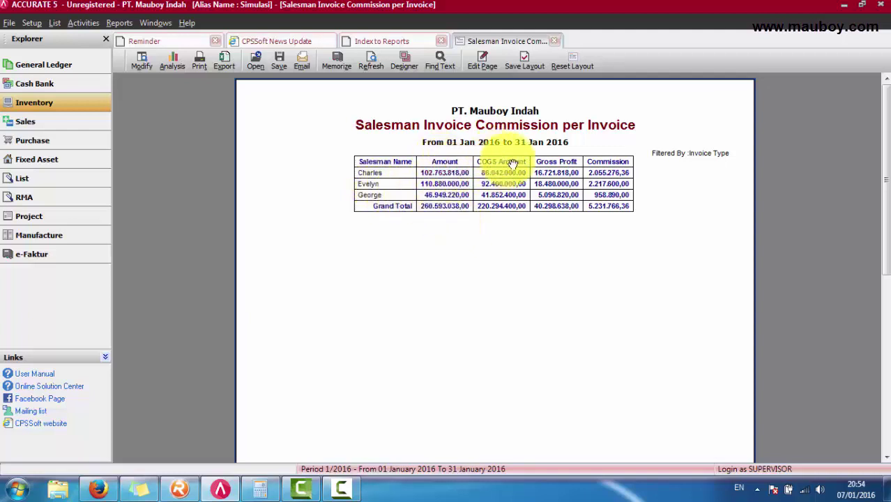
Step: Open the Chart of Accounts filtered to show only Expense accounts
click(617, 196)
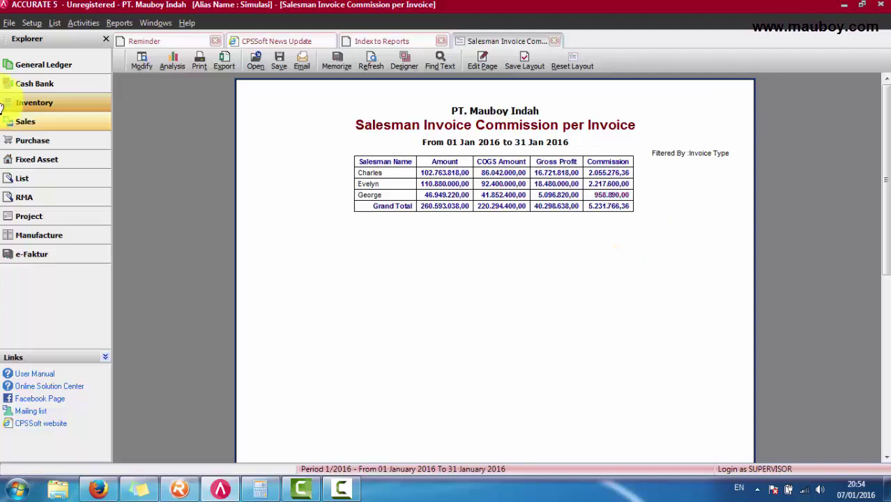
click(54, 24)
click(65, 50)
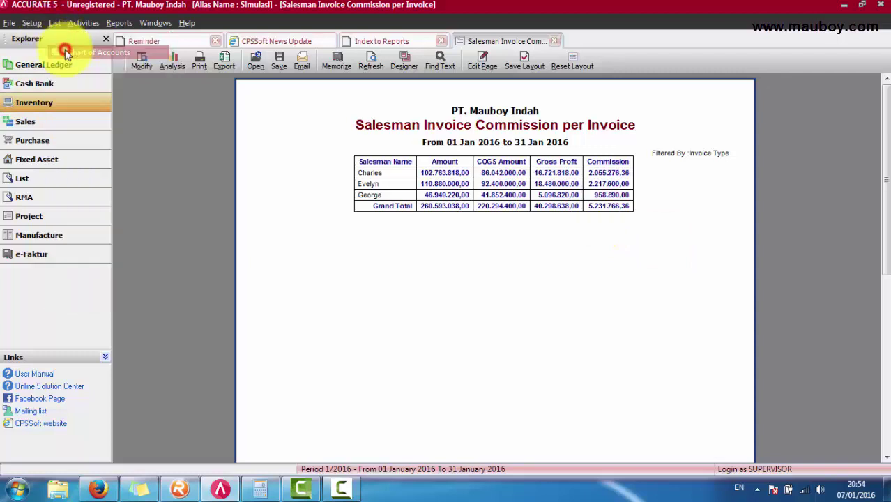
click(186, 145)
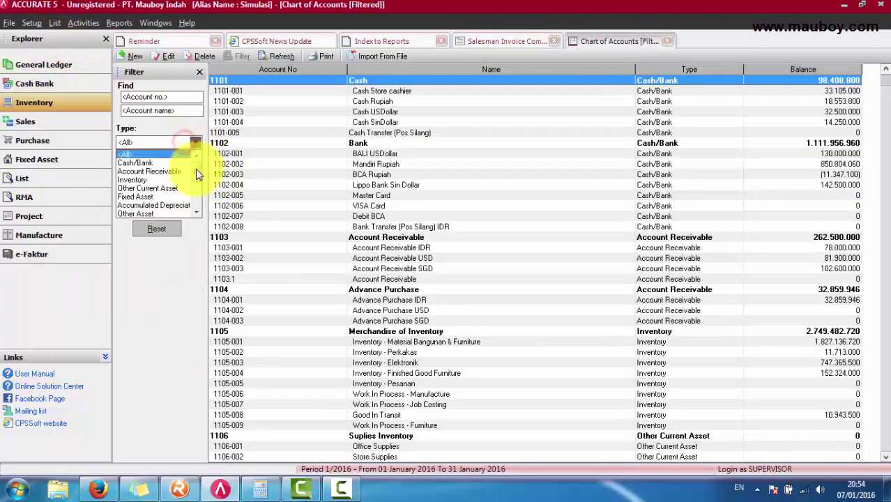
scroll(185, 170, down, 3)
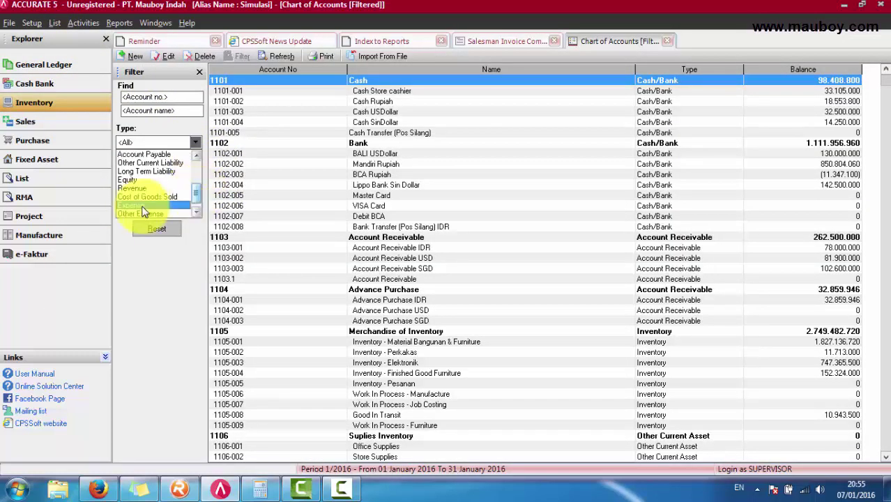
click(139, 205)
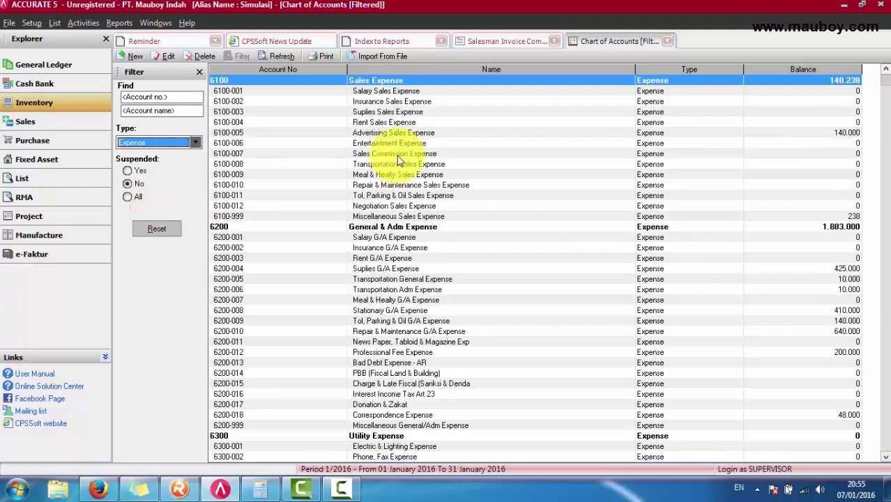
Step: Select Sales Commission Expense 6100-007, compare with the commission report, then open Cash Bank
click(397, 154)
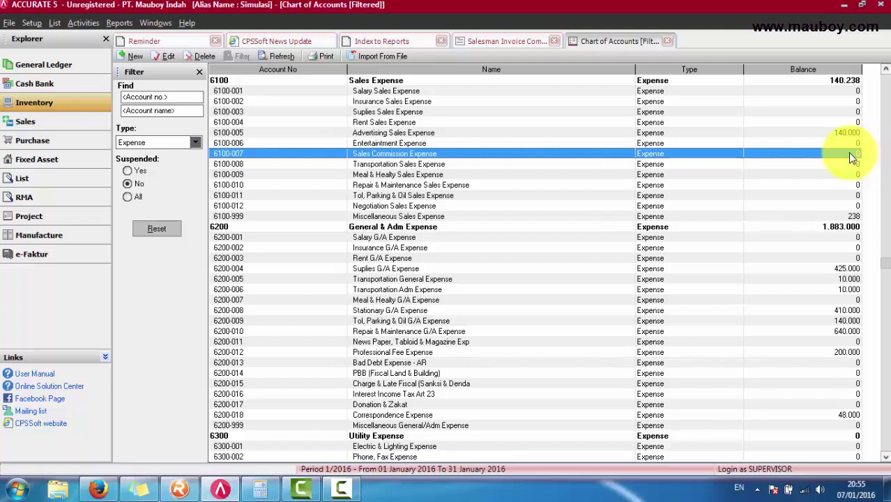
click(507, 42)
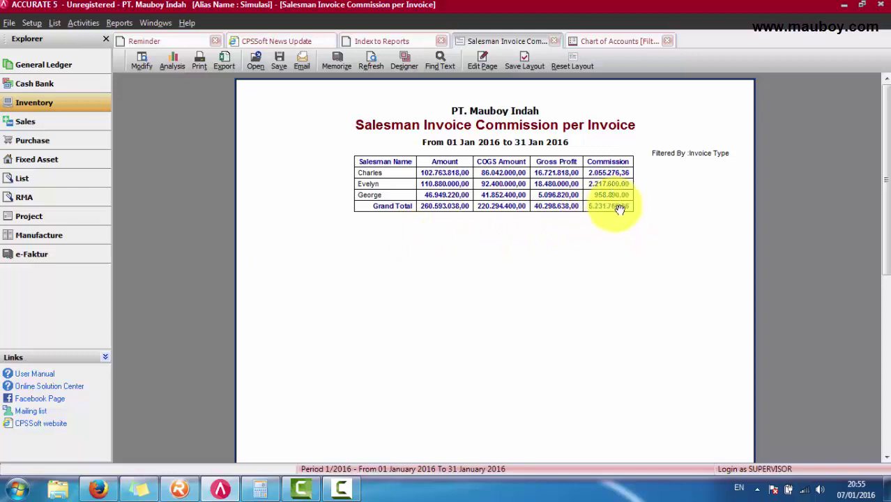
click(40, 89)
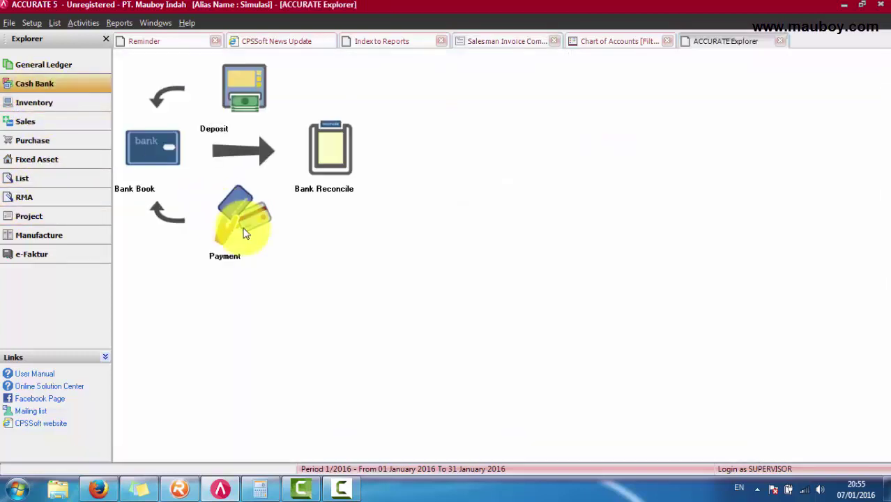
Step: Start an other payment from BCA Rupiah dated 30/01/2016 and review its memo and payee
click(244, 234)
click(281, 91)
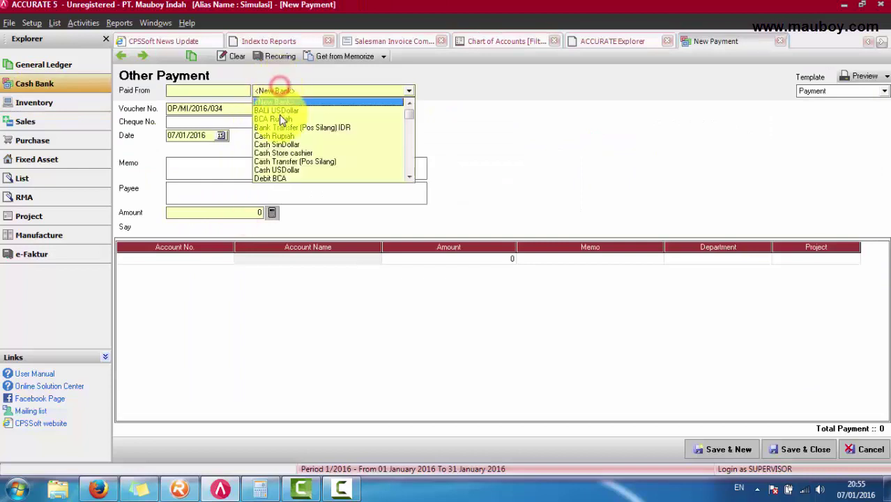
click(278, 117)
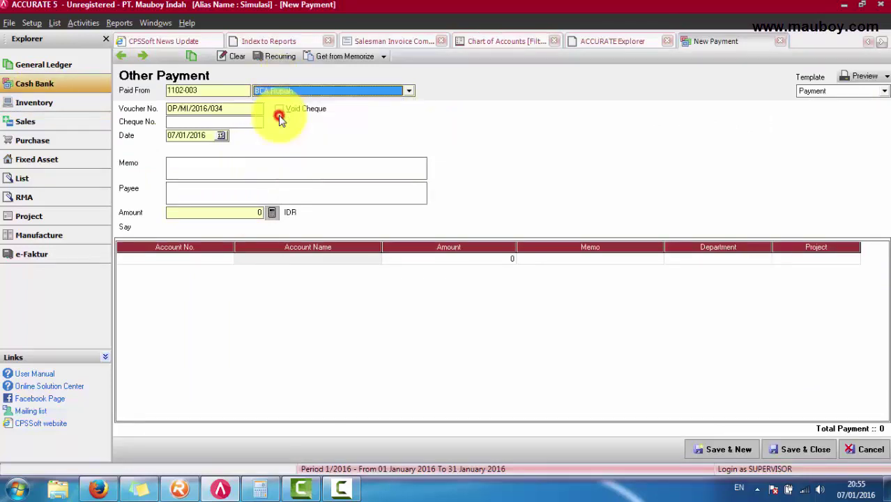
click(221, 136)
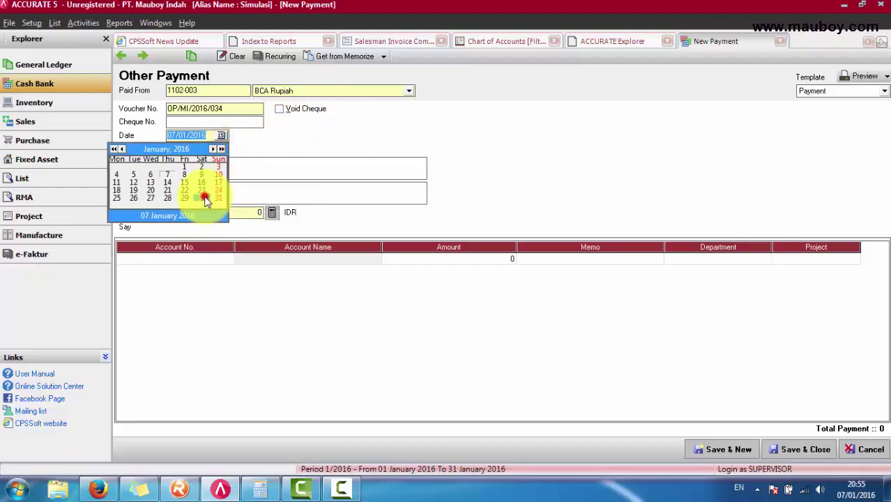
click(204, 198)
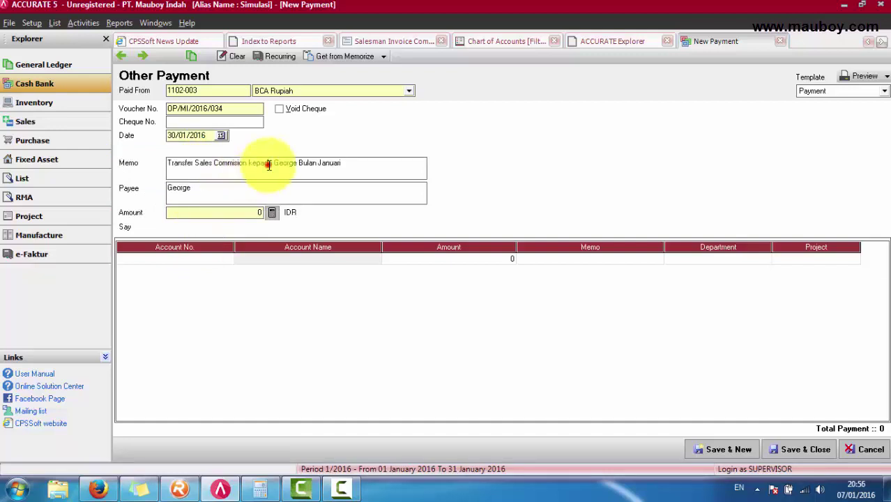
drag(351, 163, 135, 161)
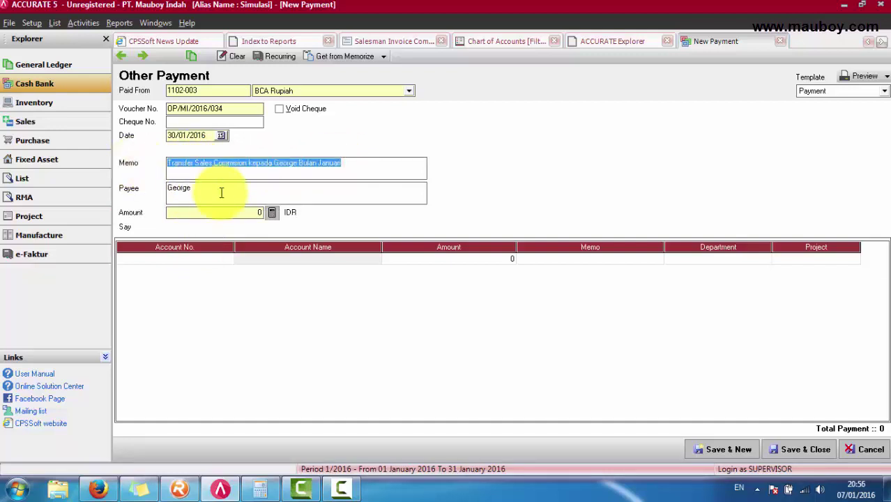
drag(223, 194, 120, 189)
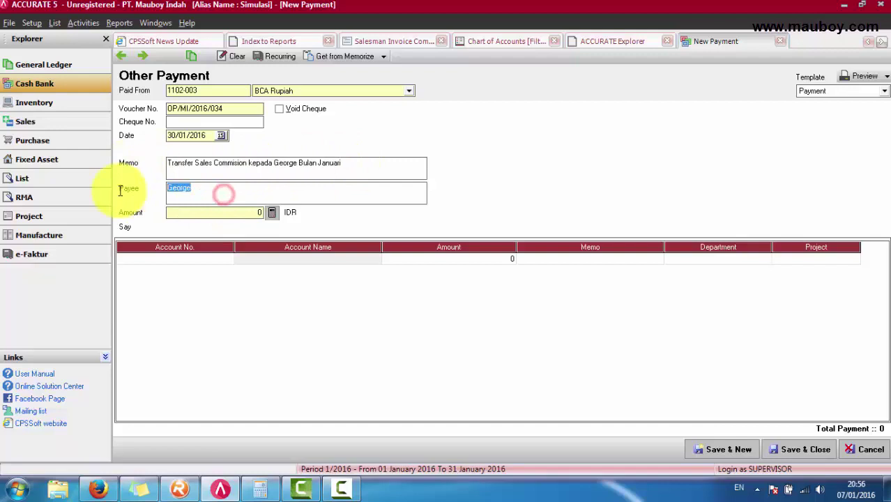
Step: Add a Sales Commission Expense row of 958.890, checking the amount against the commission report
click(199, 263)
text(s)
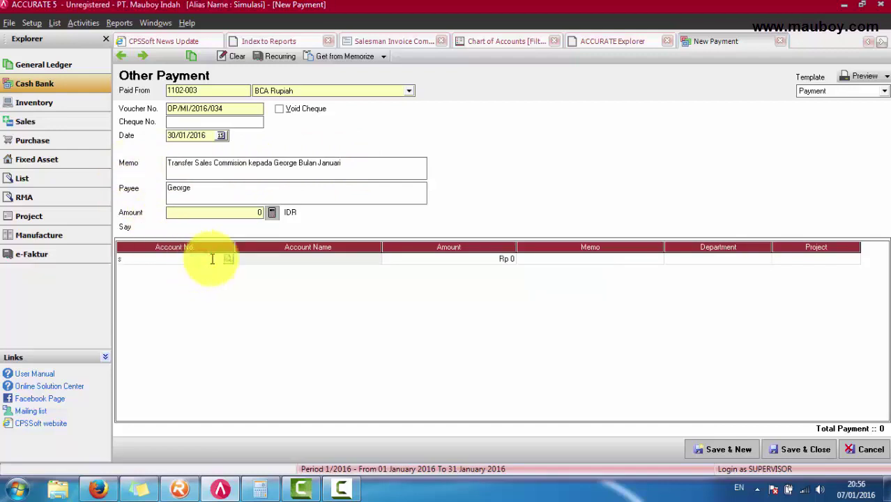
text(ales com)
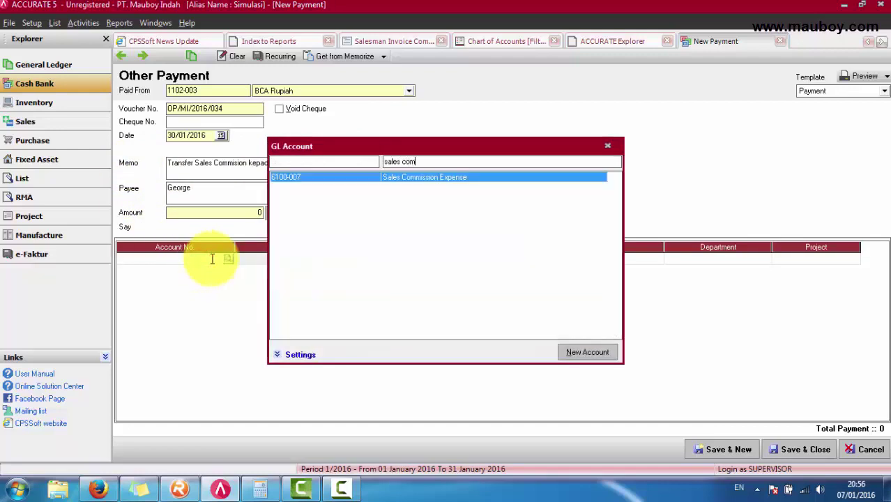
key(Return)
key(Tab)
key(Tab)
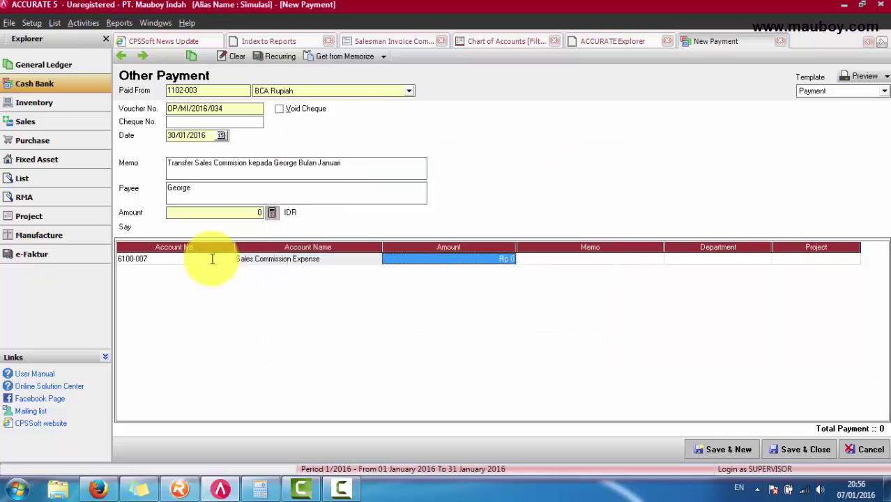
click(398, 41)
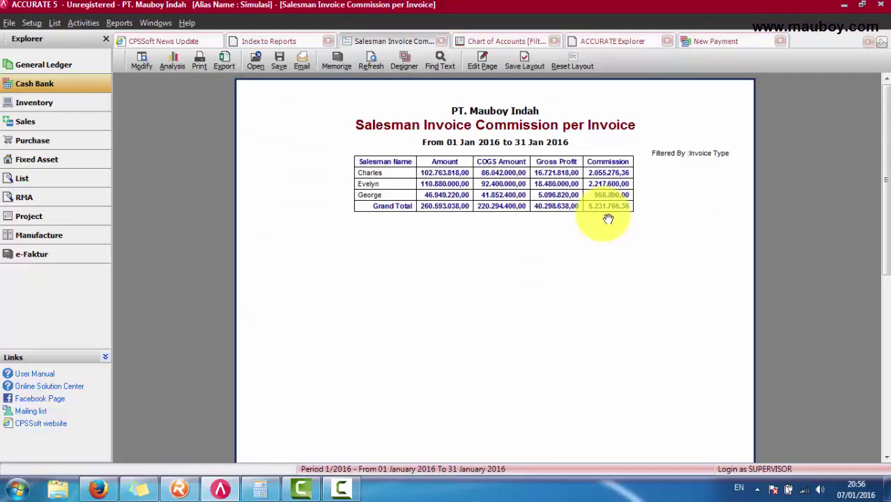
click(726, 42)
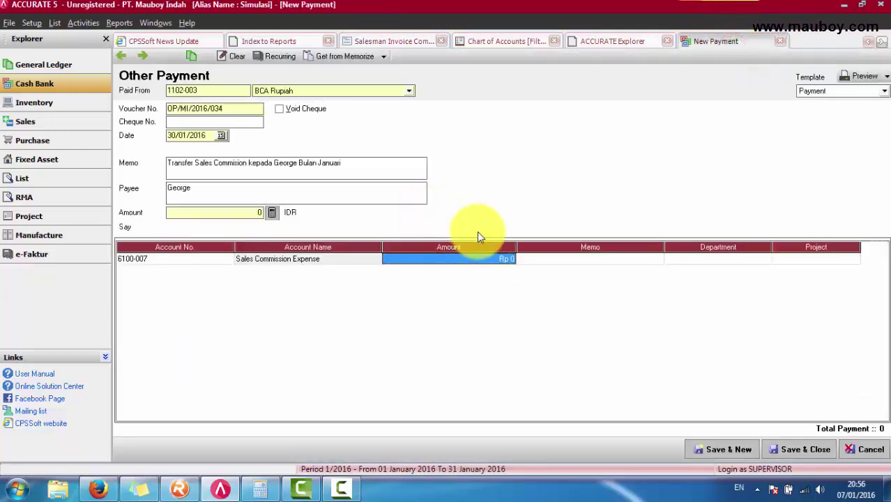
text(9)
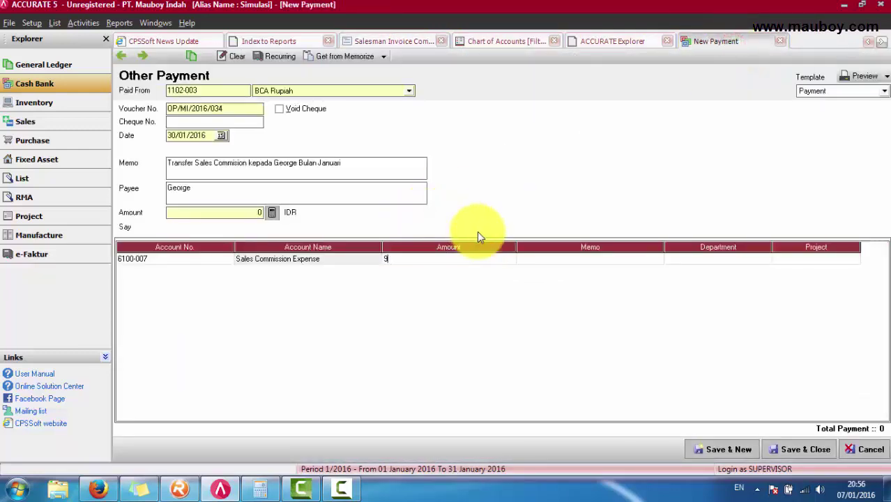
text(58.890)
key(Tab)
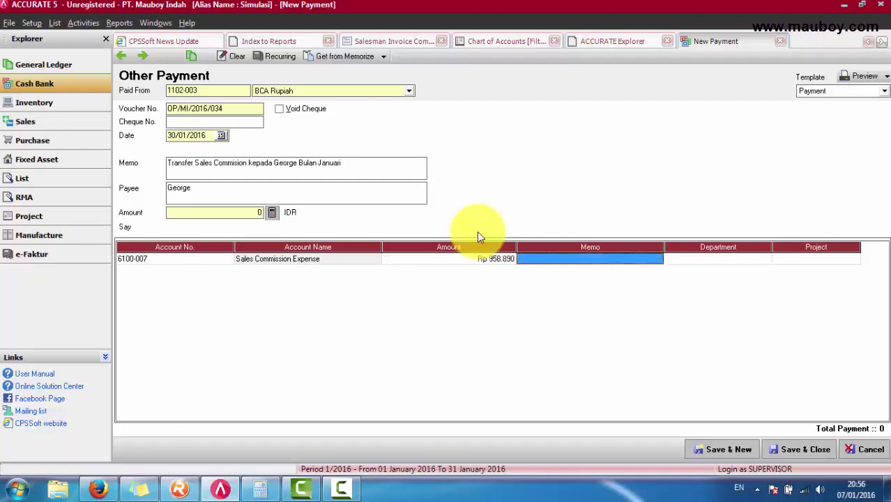
Step: Copy the memo into the row, fill the payment amount from the total, and save via Preview
drag(355, 162, 133, 163)
key(ctrl+c)
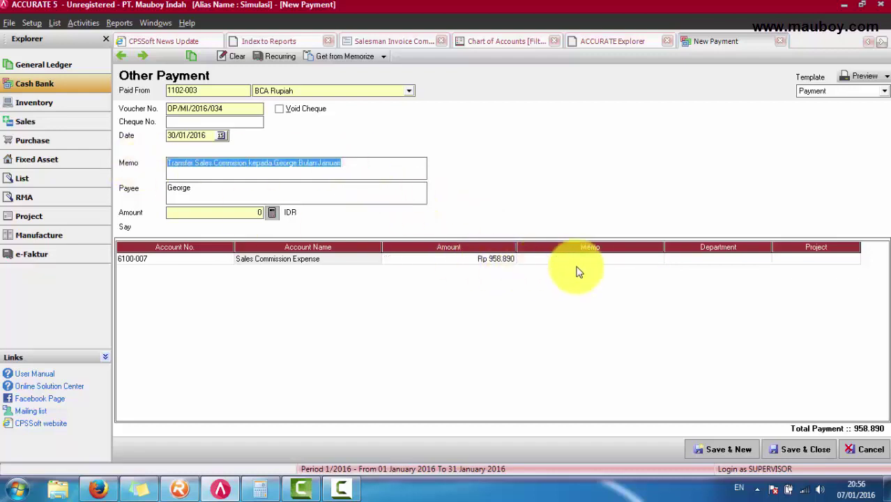
click(581, 261)
key(ctrl+v)
click(624, 259)
click(469, 259)
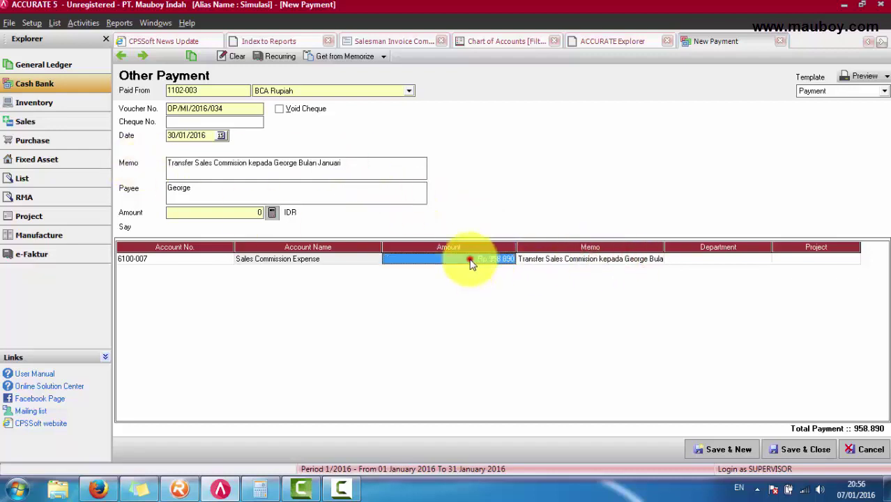
click(272, 213)
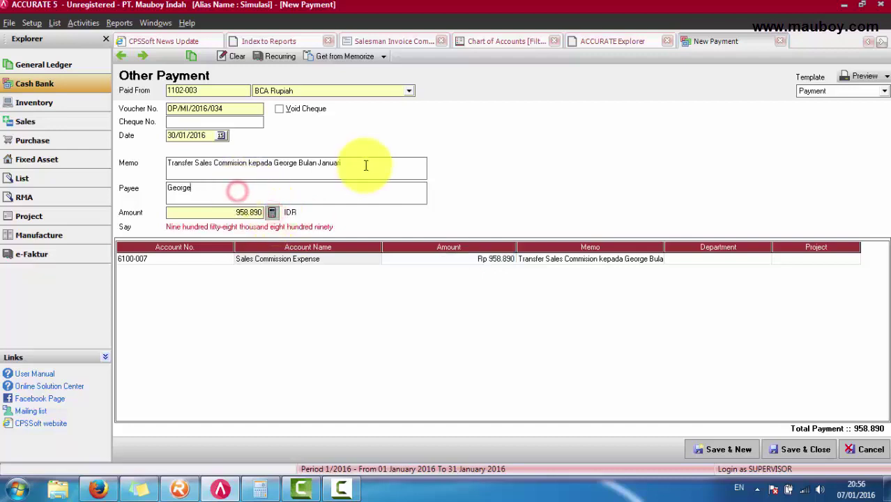
drag(364, 163, 173, 176)
click(199, 189)
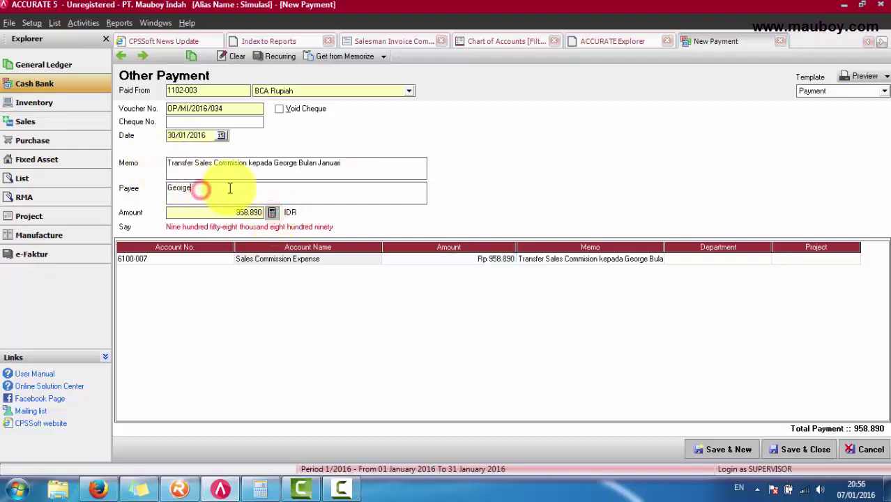
drag(228, 189, 155, 189)
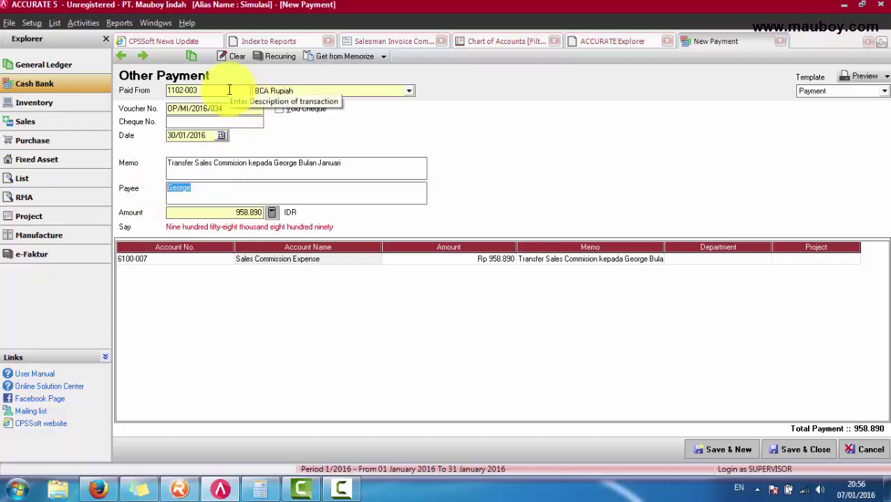
drag(354, 165, 167, 167)
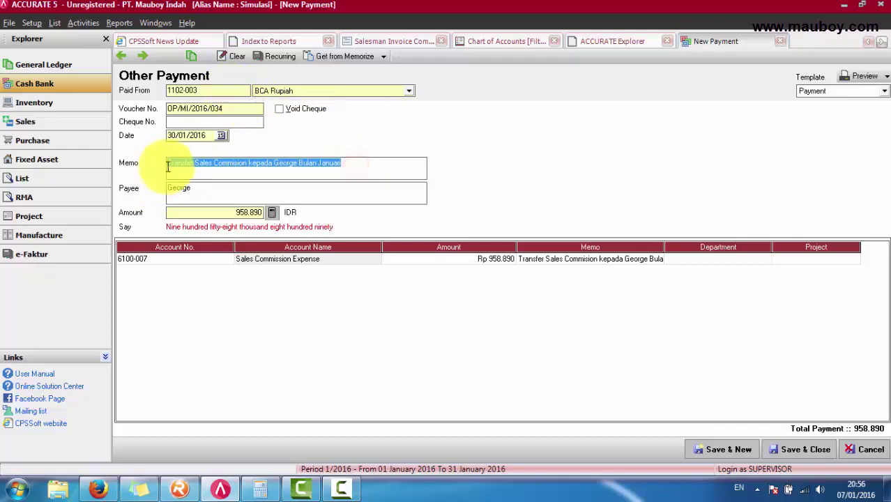
click(574, 264)
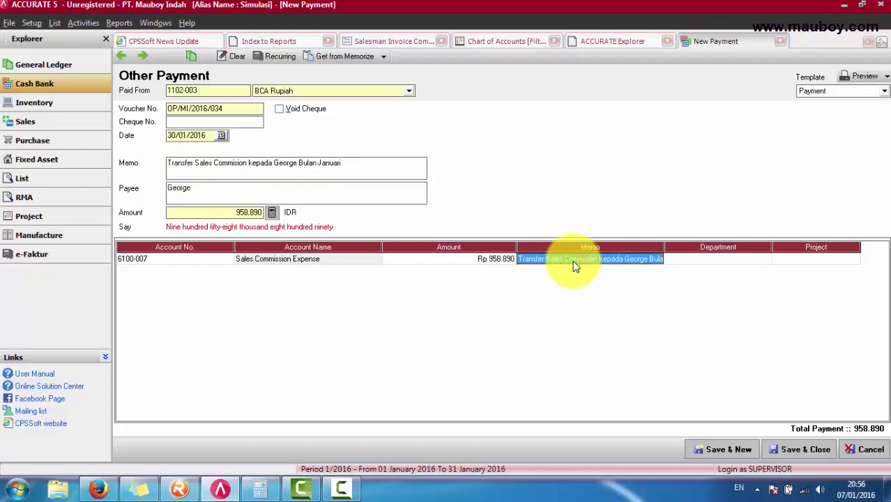
click(863, 78)
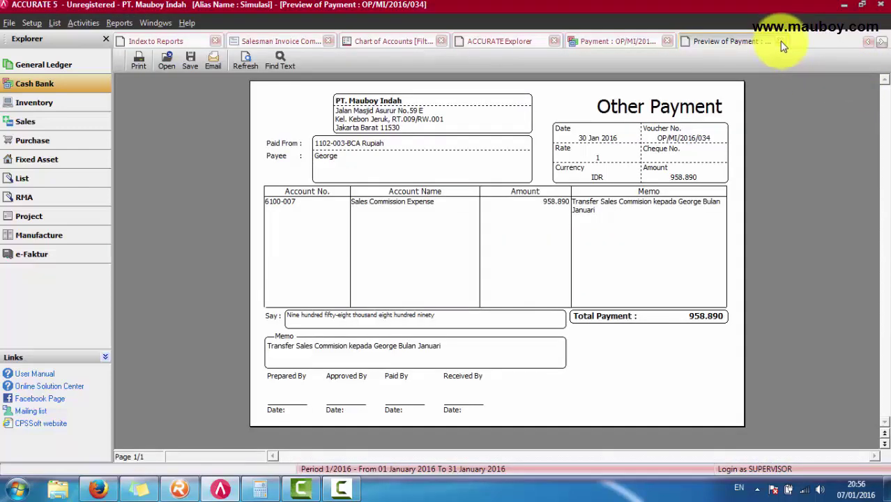
Step: Check the saved payment's Transaction Journal, then refresh the expense-only Chart of Accounts
click(780, 41)
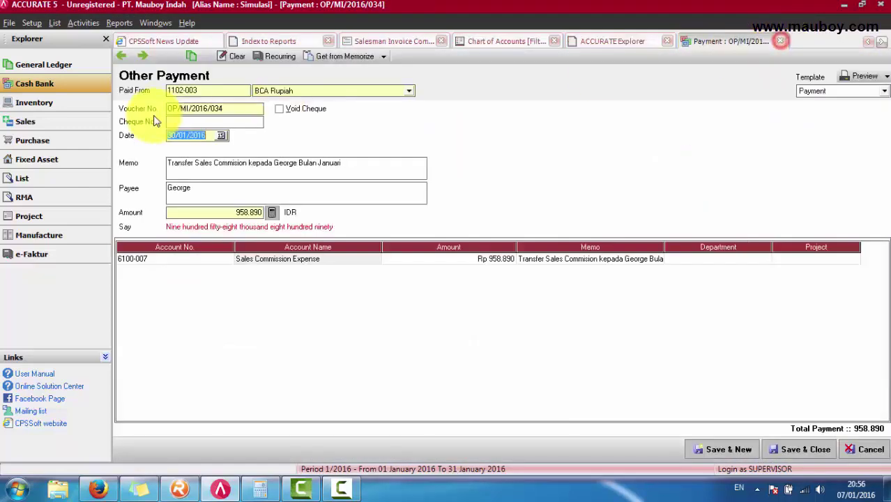
click(190, 57)
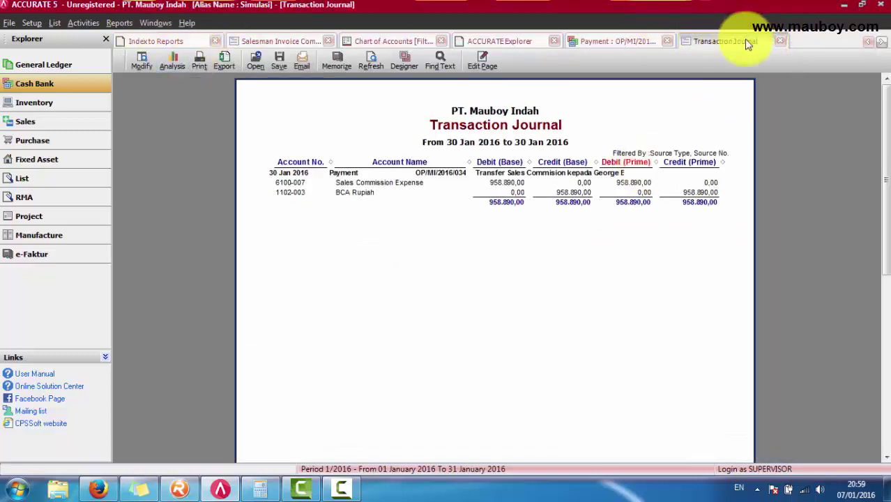
click(780, 41)
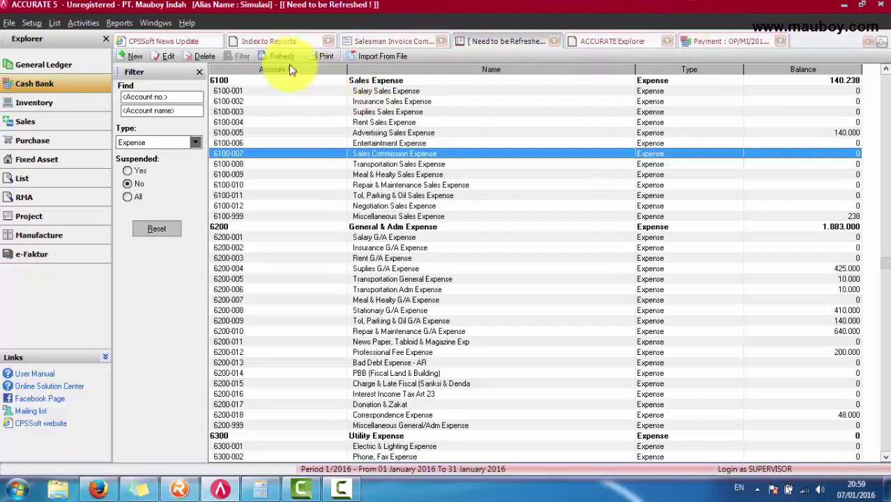
click(279, 58)
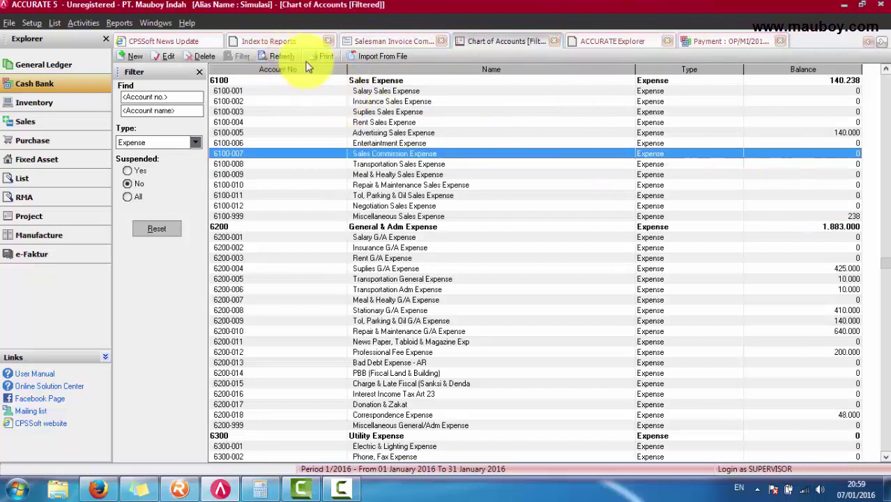
Step: Change the computer's system date to 31 January 2016
click(858, 494)
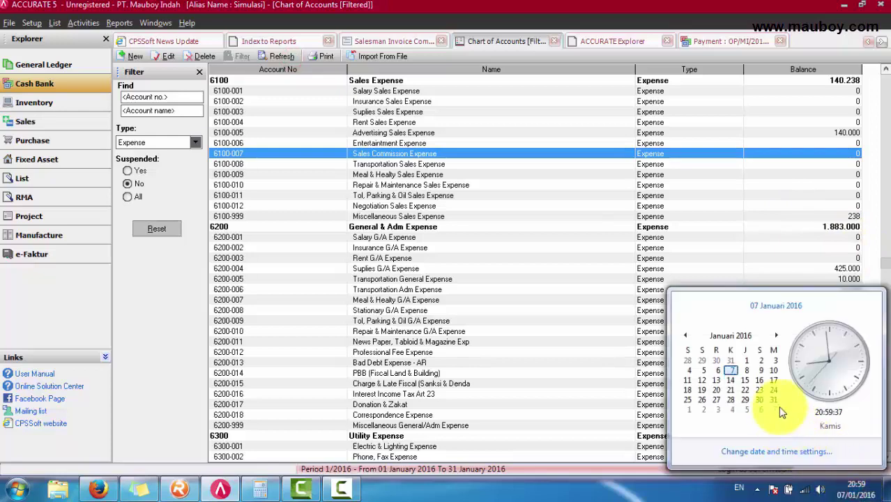
click(793, 452)
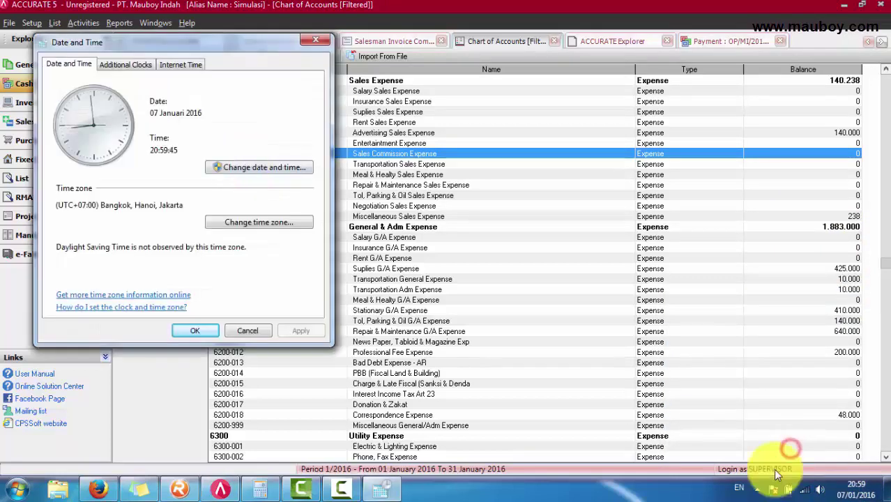
click(279, 169)
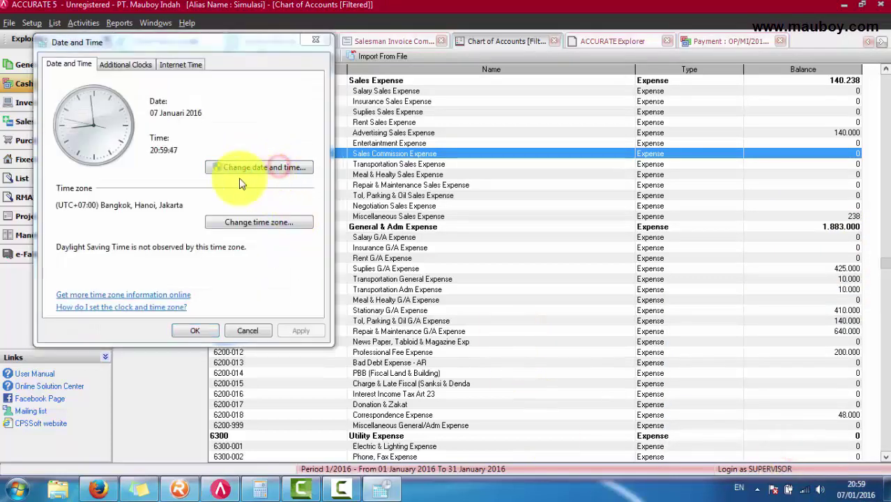
click(152, 197)
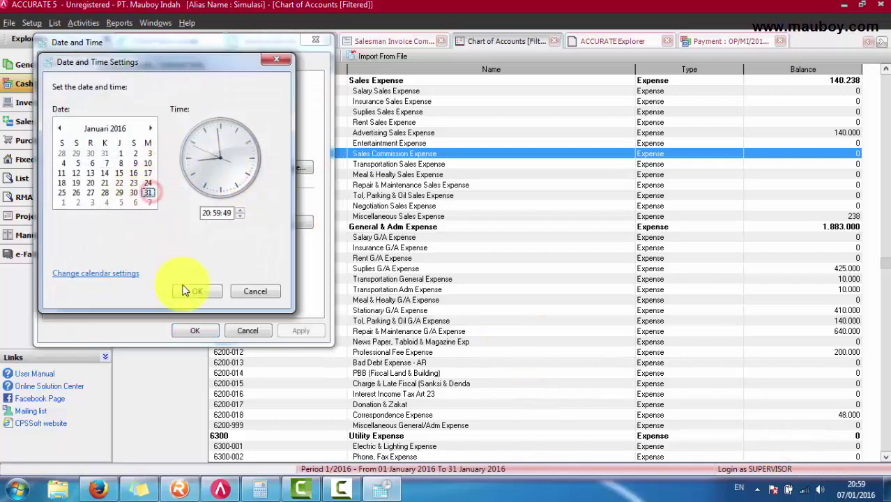
click(197, 291)
click(195, 331)
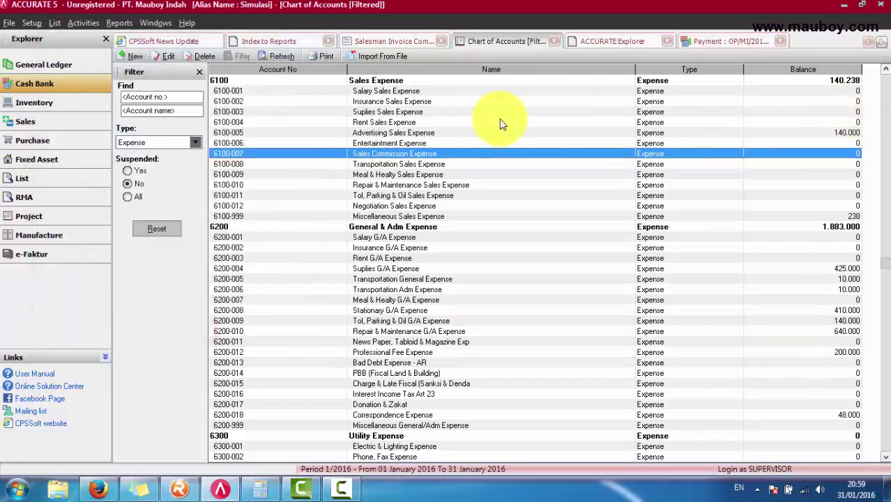
Step: Refresh the Chart of Accounts and select Sales Commission Expense, now at 958.890
click(279, 56)
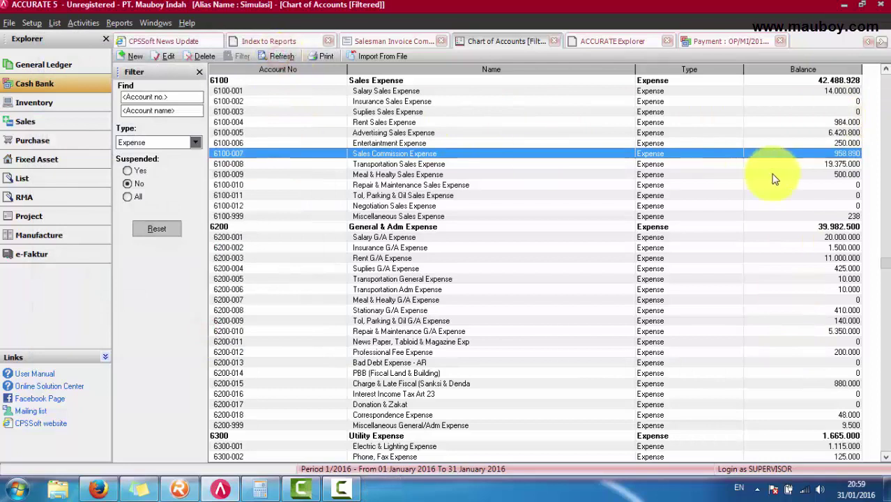
click(398, 165)
click(405, 153)
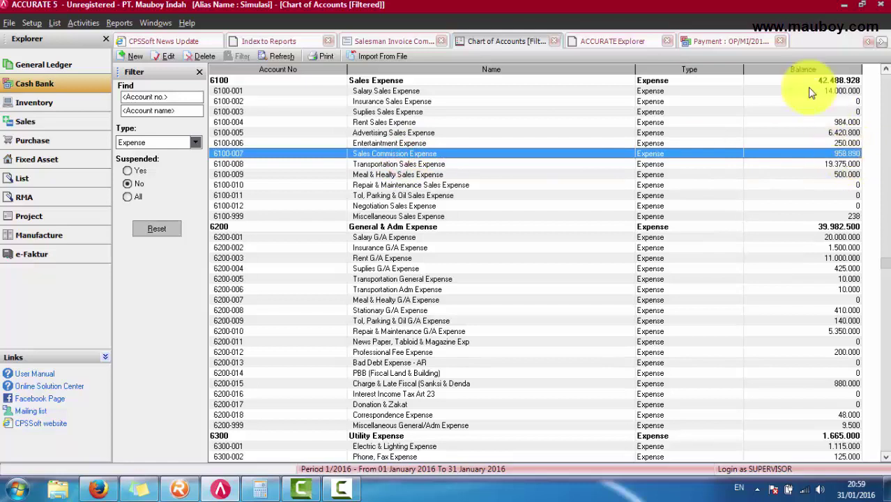
Step: Close the Payment window and the filtered chart of accounts, returning to the commission report
click(394, 42)
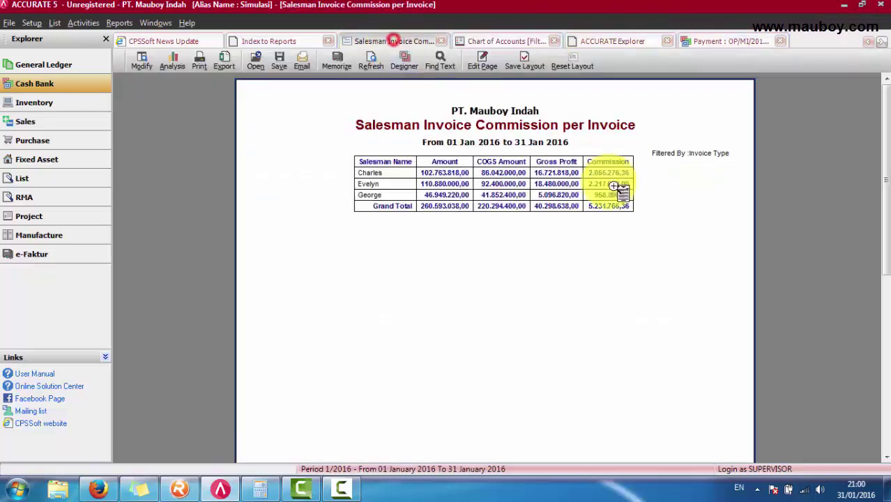
click(781, 41)
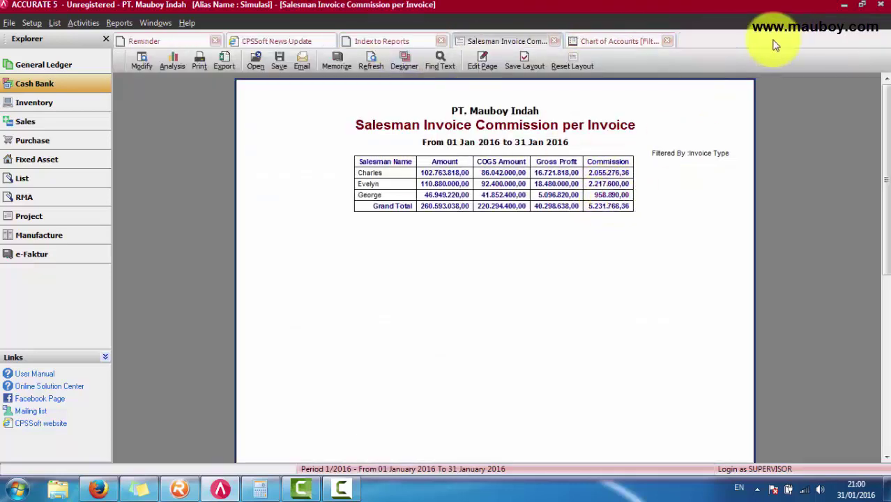
click(634, 41)
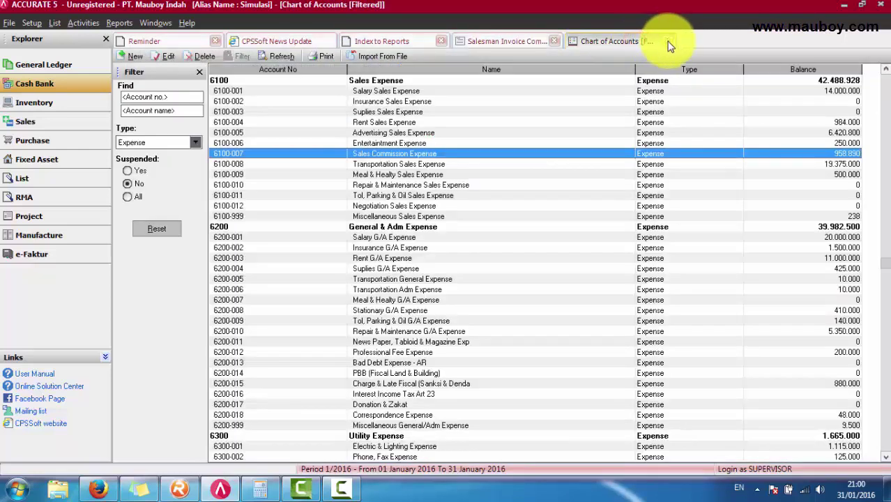
click(668, 41)
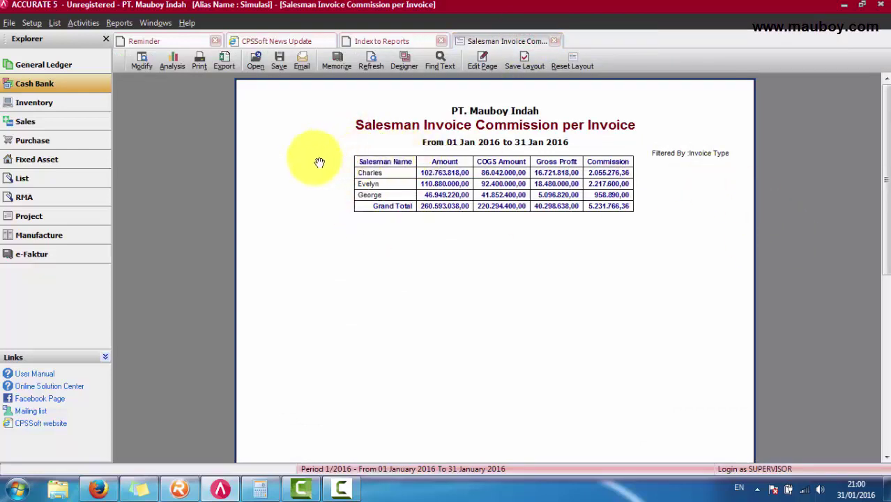
click(555, 41)
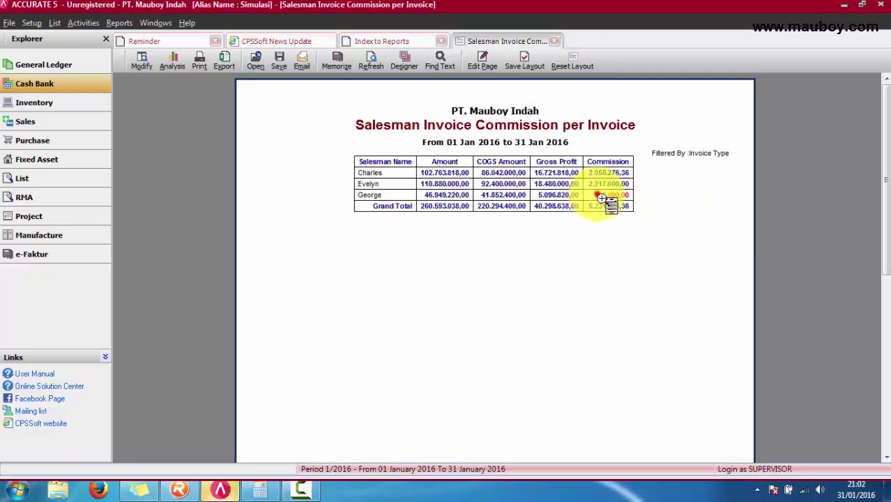
Step: Drill into George's per-invoice commissions, widen Invoice No., then close the report tabs
click(602, 199)
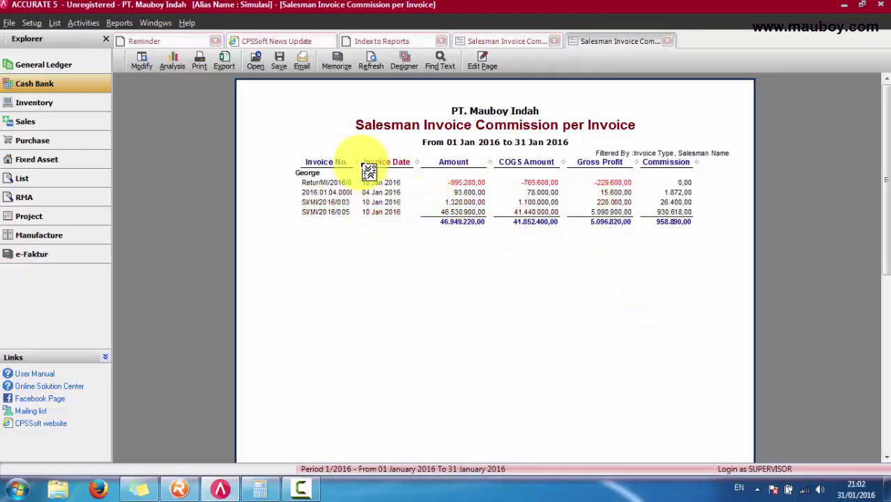
drag(356, 162, 377, 165)
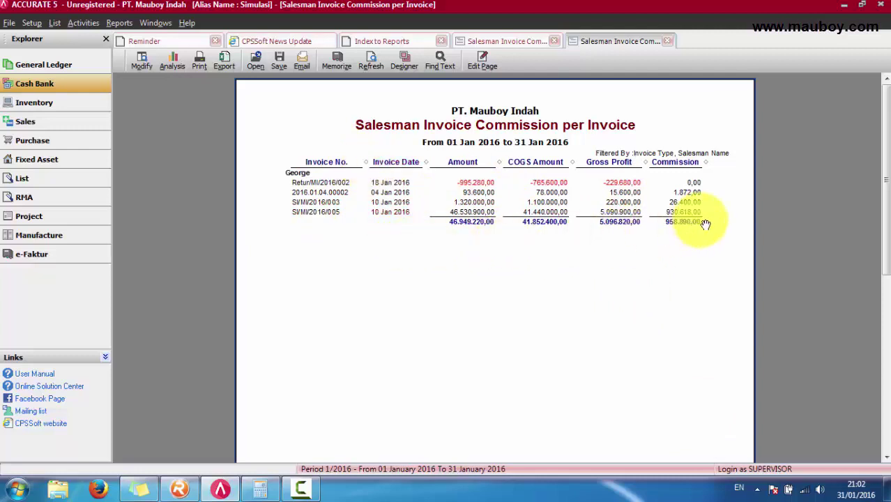
click(668, 43)
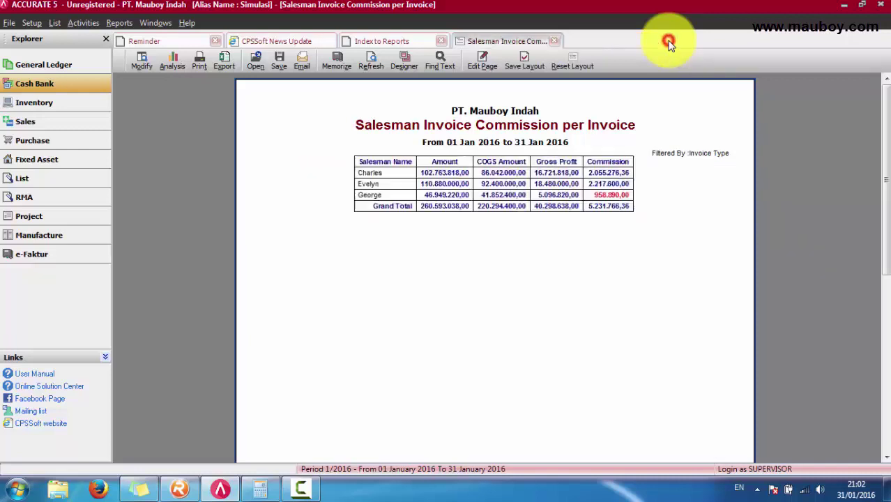
click(554, 41)
click(440, 41)
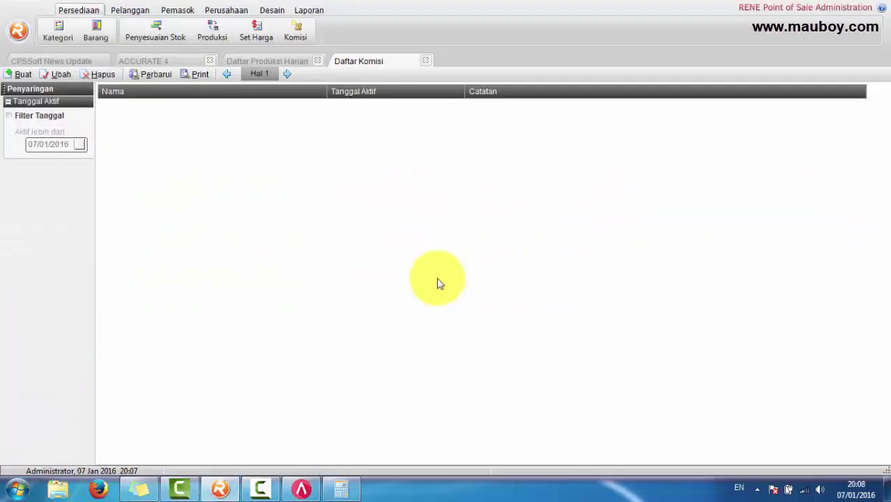
click(227, 10)
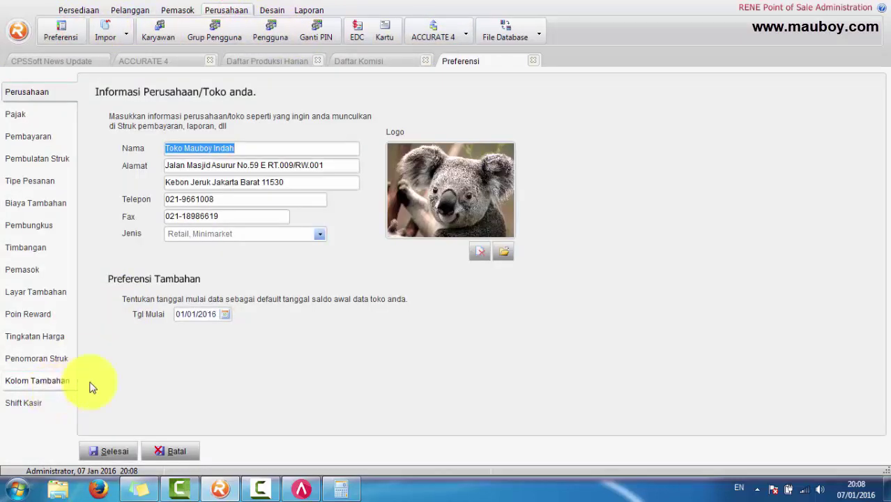
click(33, 294)
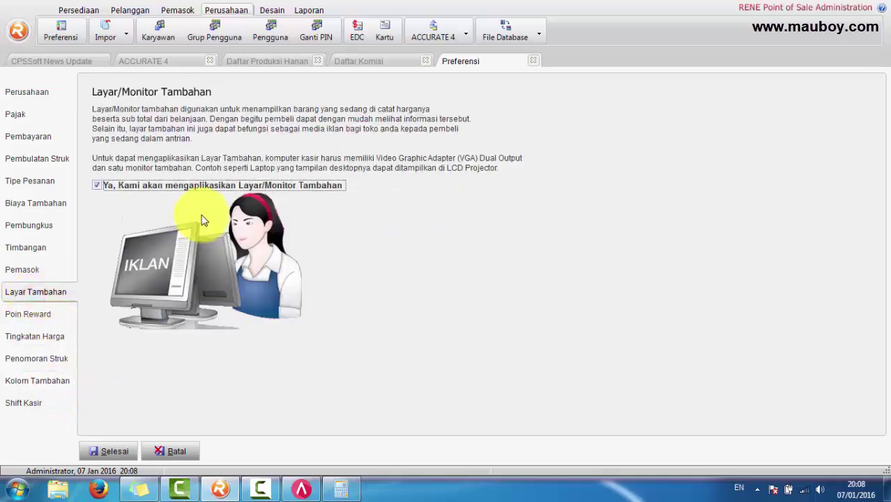
click(189, 450)
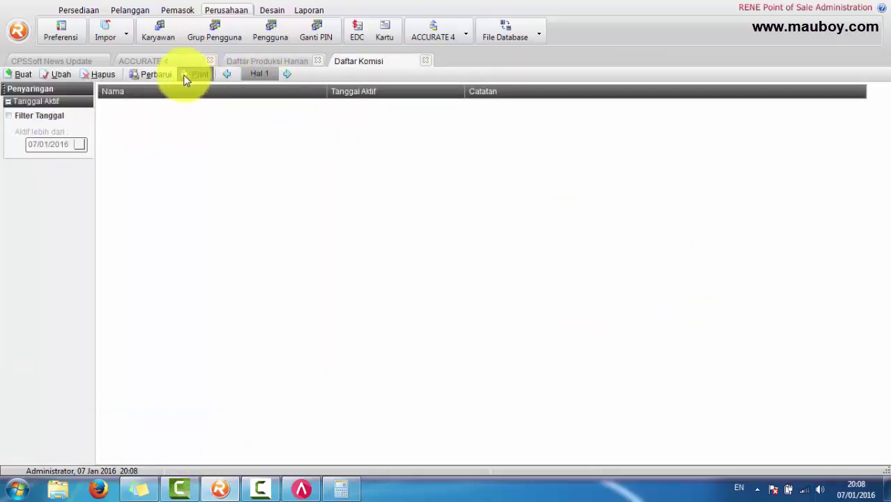
click(156, 74)
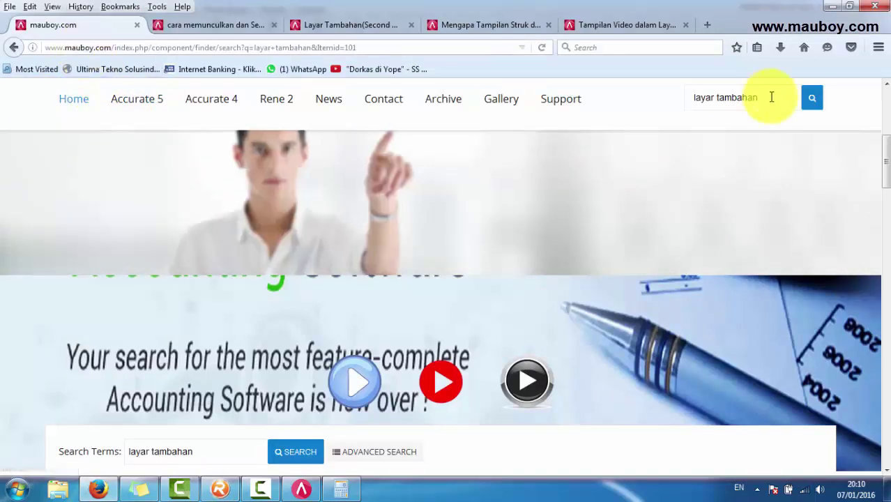
Step: Read through the mauboy.com article on setting up layar tambahan
drag(768, 98, 674, 94)
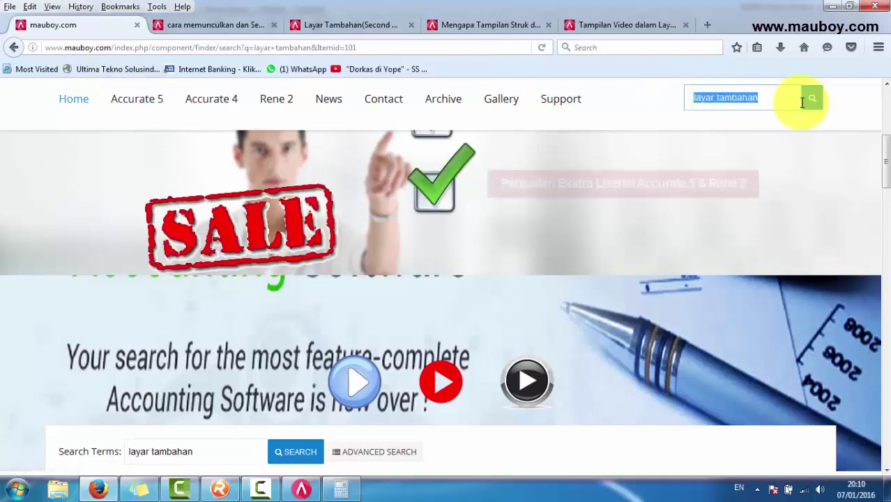
scroll(183, 366, down, 4)
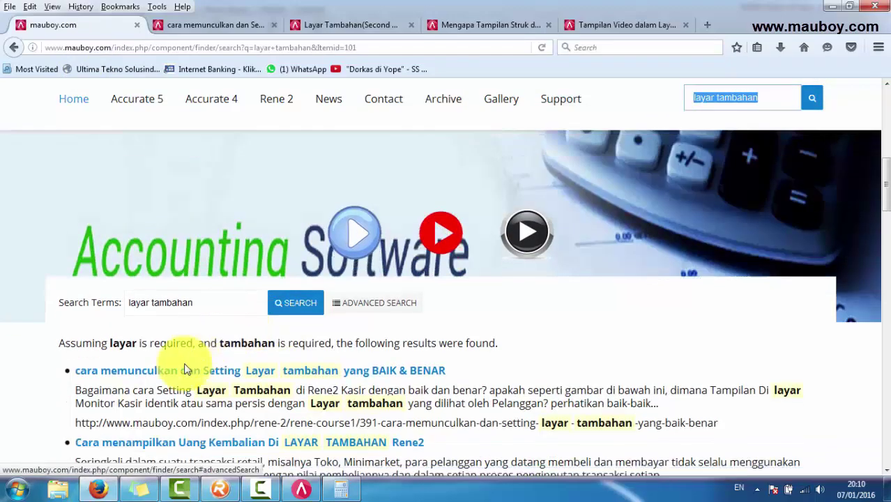
scroll(185, 343, down, 2)
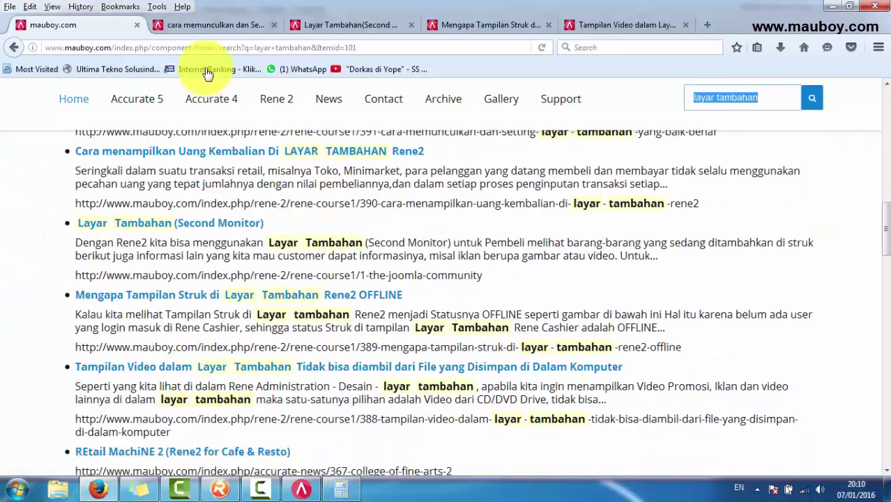
click(205, 28)
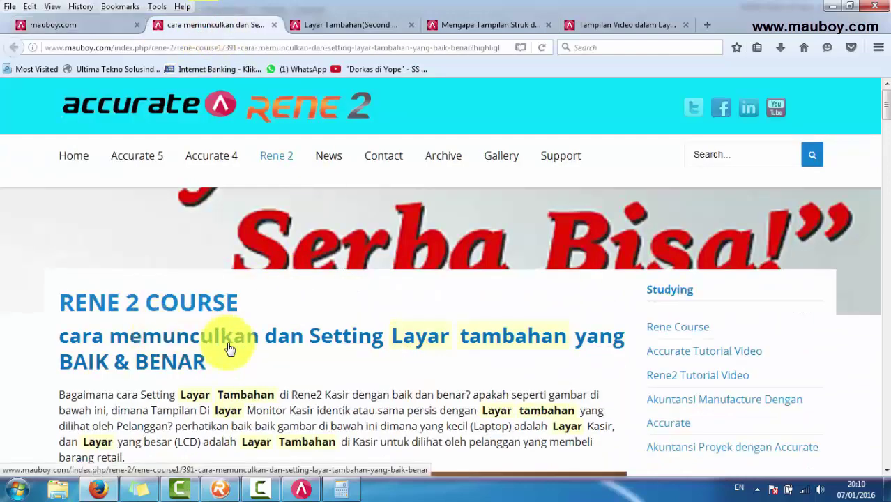
scroll(230, 346, down, 1)
scroll(231, 349, down, 3)
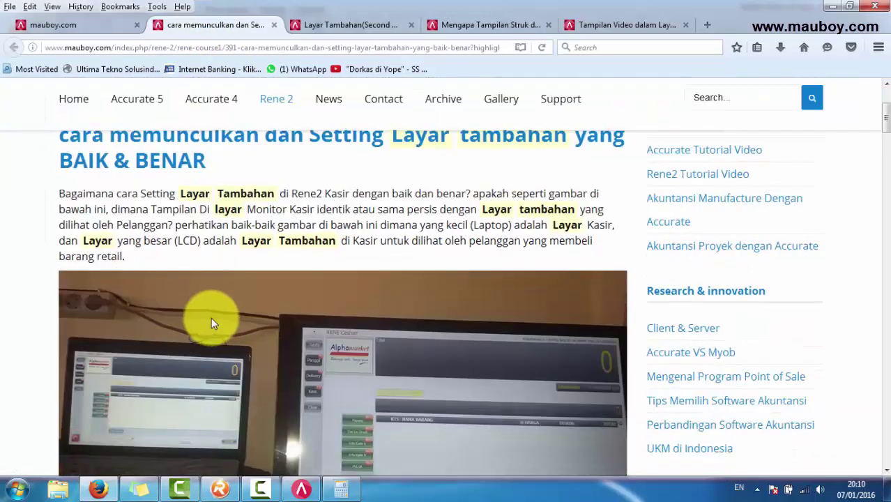
scroll(211, 317, down, 6)
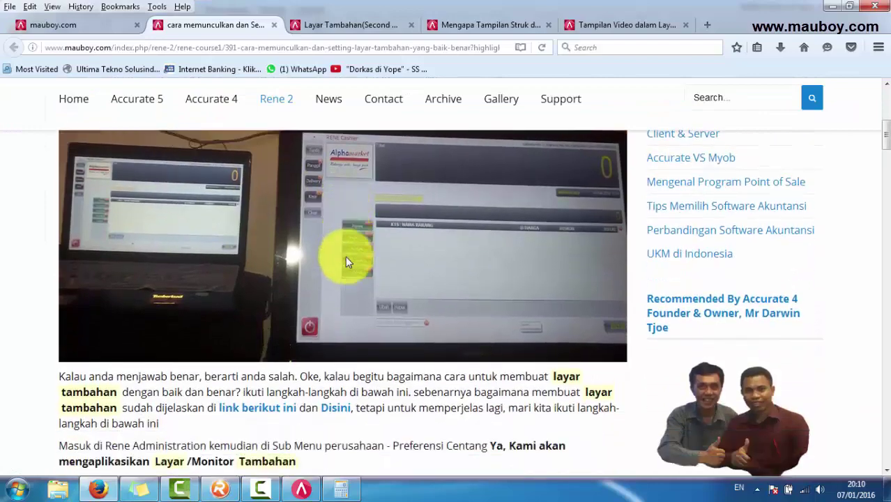
scroll(355, 255, down, 11)
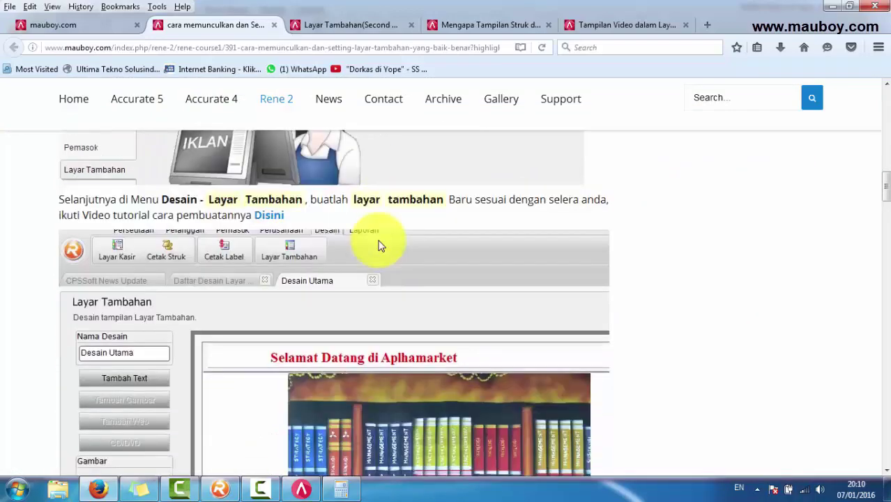
scroll(380, 246, down, 9)
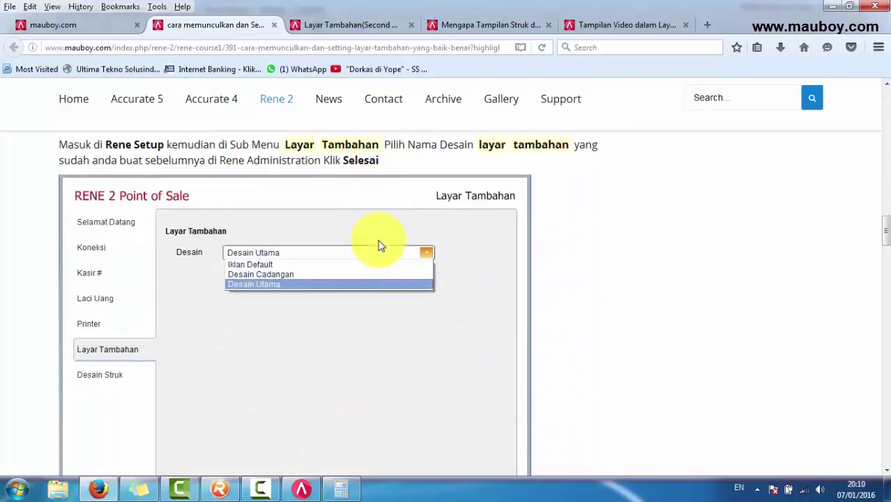
scroll(380, 245, down, 10)
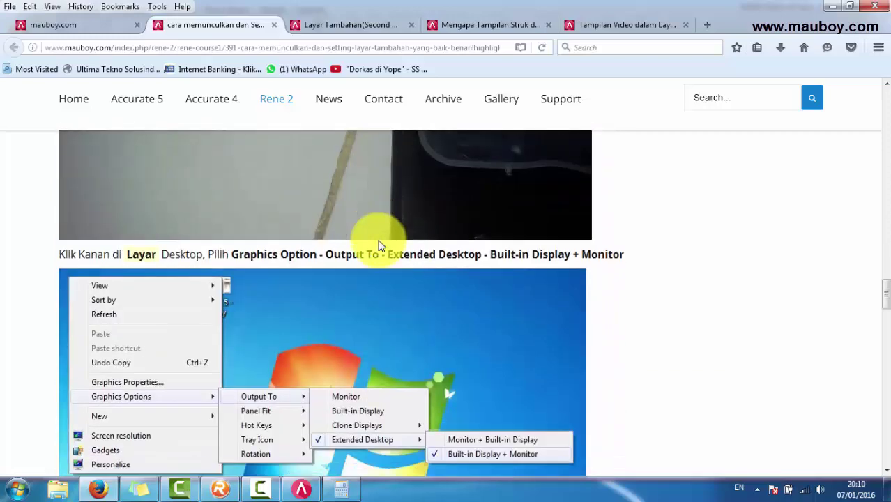
scroll(380, 245, down, 8)
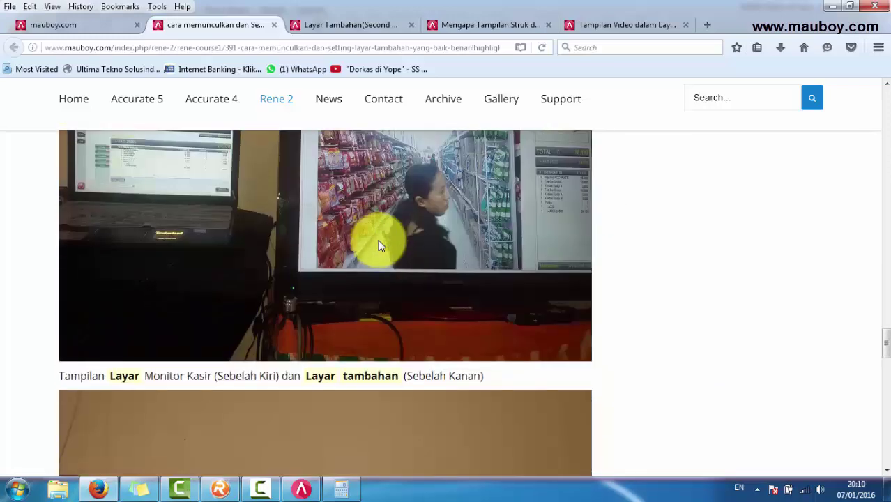
Step: Skim the Layar Tambahan (Second Monitor) and OFFLINE receipt display articles
click(375, 26)
scroll(265, 297, down, 3)
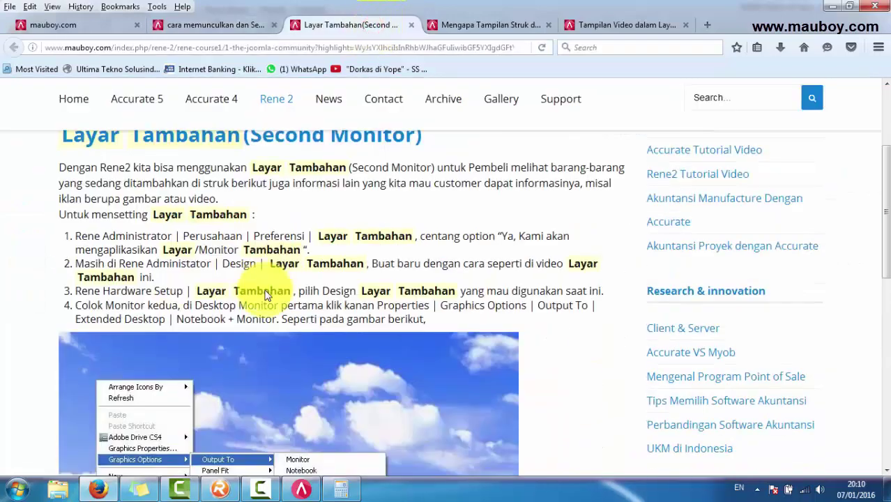
scroll(265, 296, down, 3)
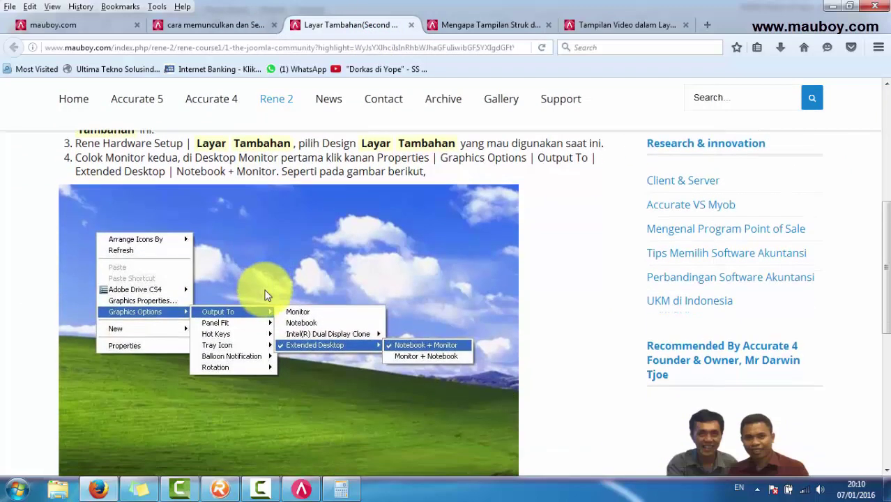
scroll(266, 294, up, 2)
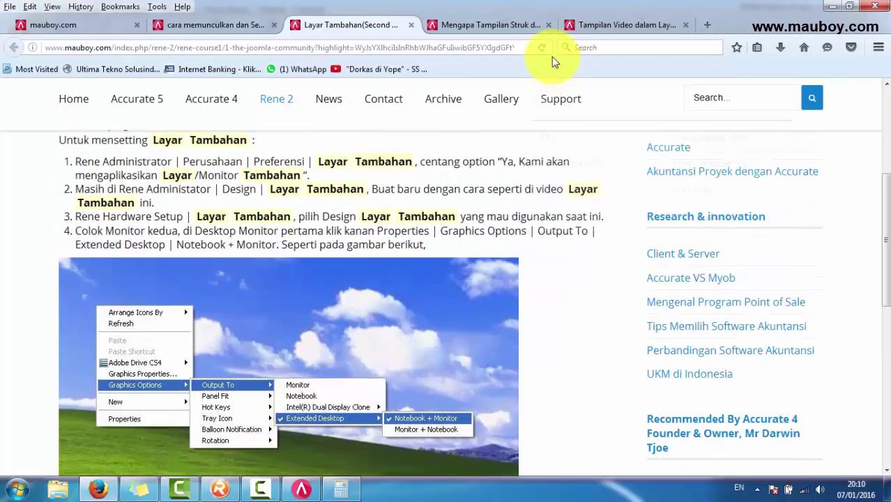
click(504, 26)
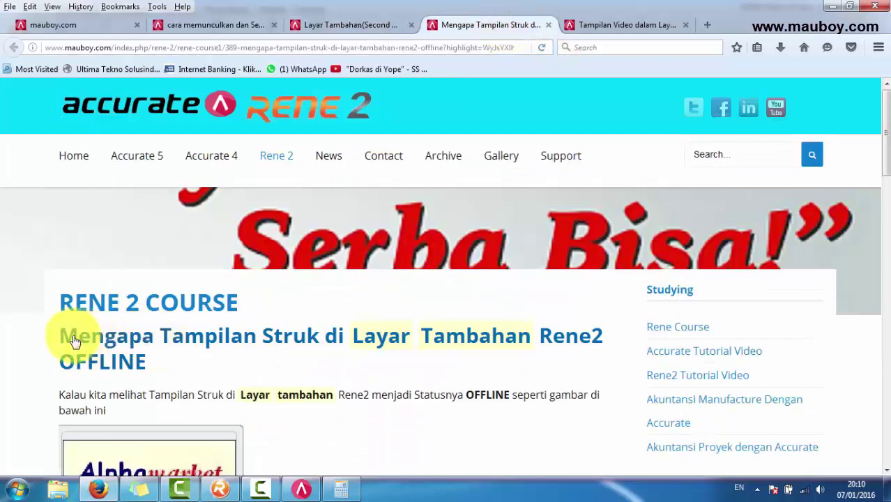
scroll(312, 348, down, 10)
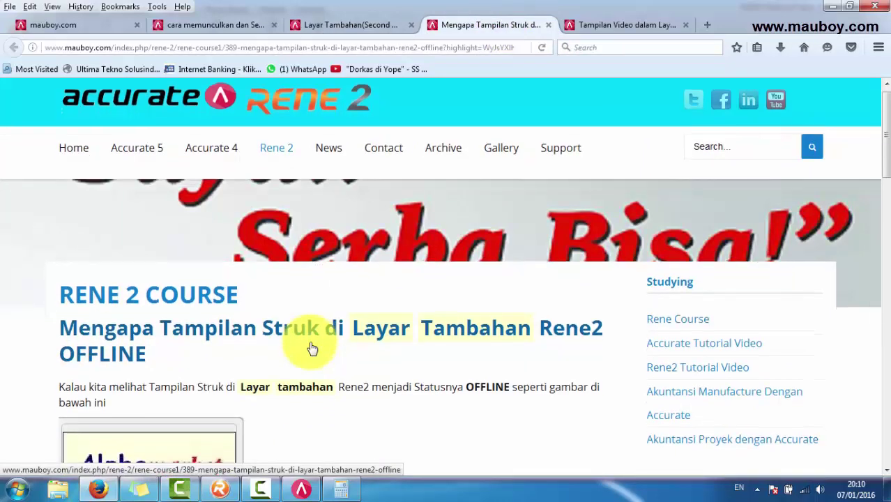
scroll(311, 345, down, 7)
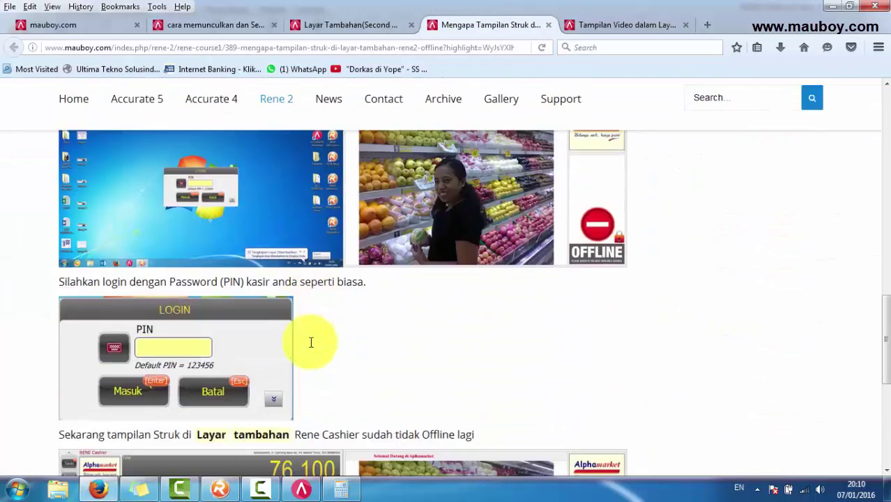
scroll(551, 292, up, 6)
scroll(591, 336, down, 7)
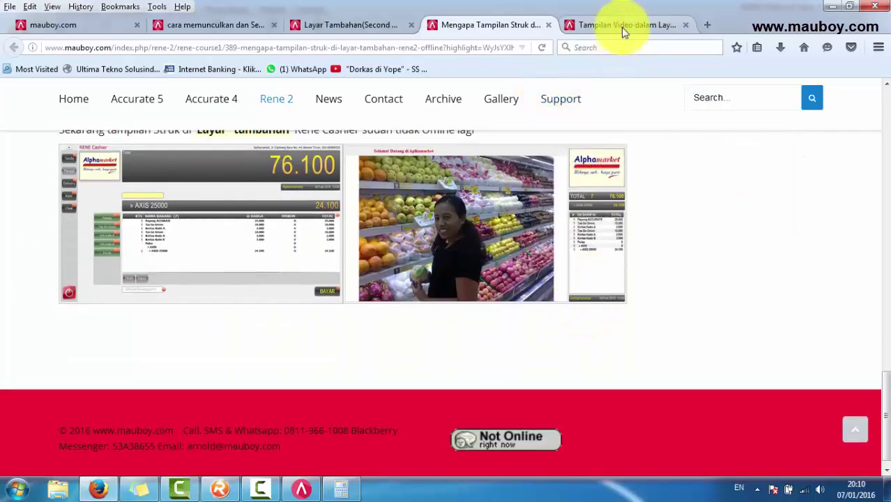
Step: Read the second-screen video article's promo-video paragraph, then return to the layar tambahan search results
click(621, 26)
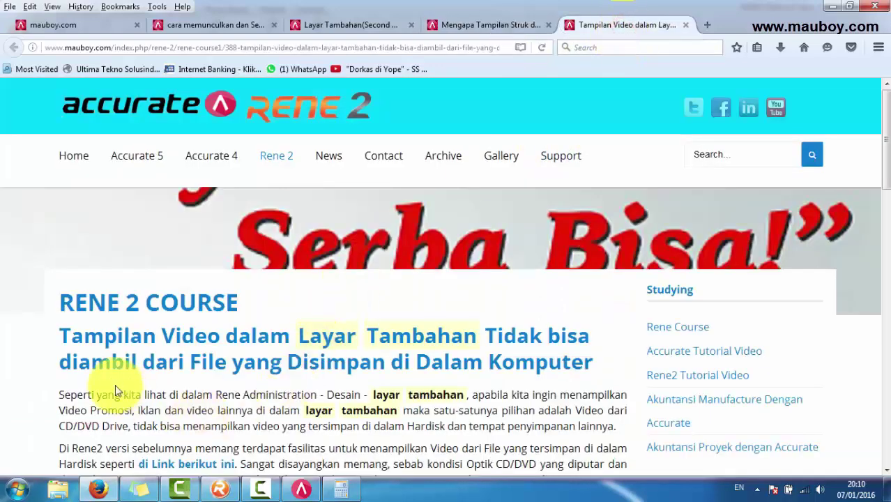
scroll(114, 368, down, 3)
scroll(140, 268, up, 2)
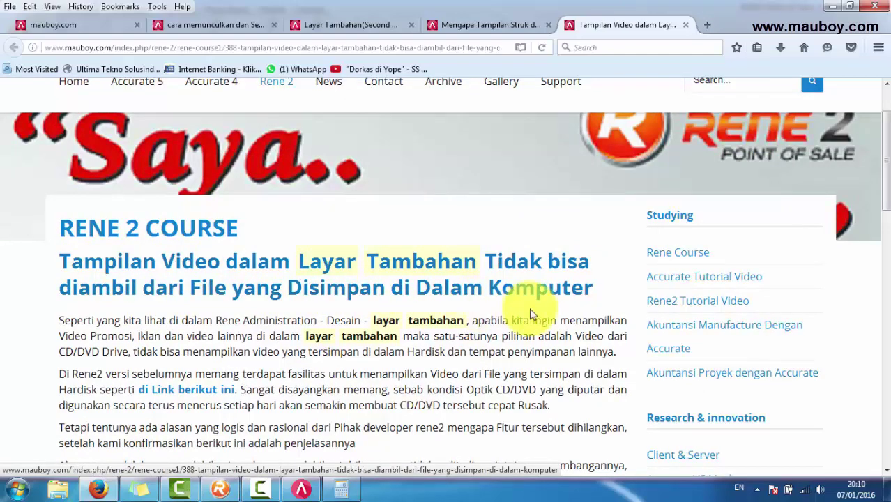
drag(473, 321, 532, 380)
click(392, 378)
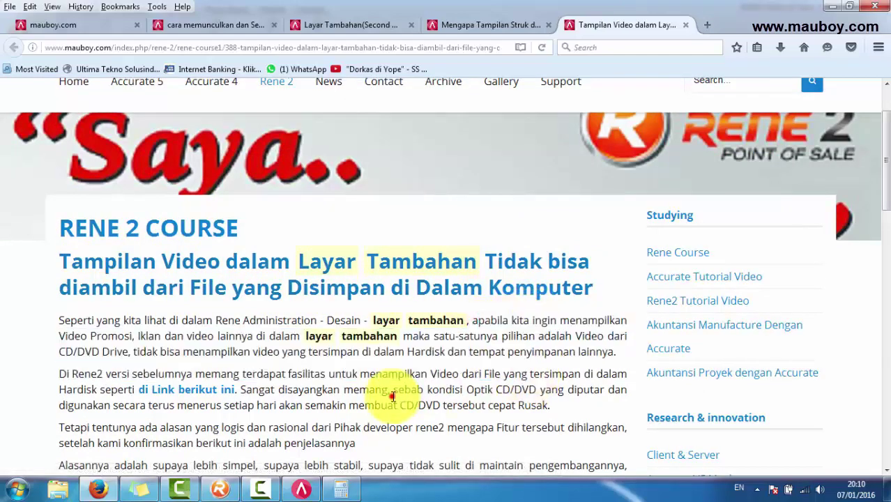
scroll(392, 383, down, 5)
scroll(392, 384, down, 3)
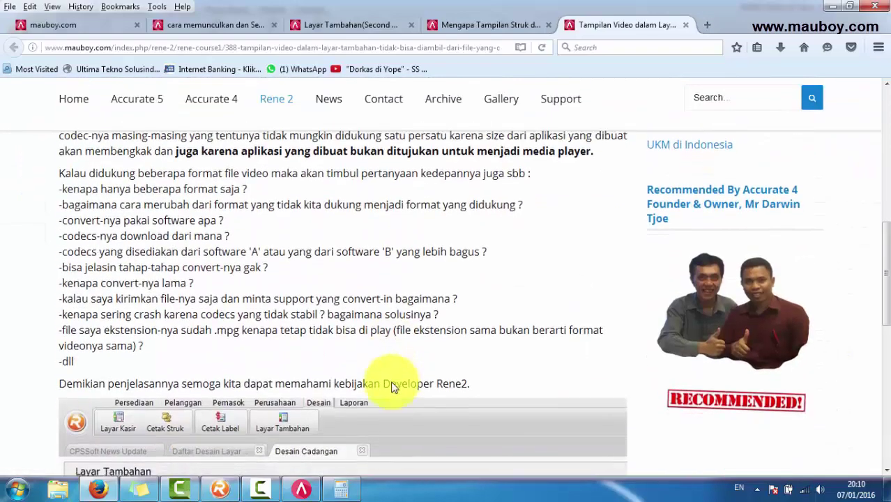
scroll(392, 382, up, 8)
scroll(393, 382, up, 2)
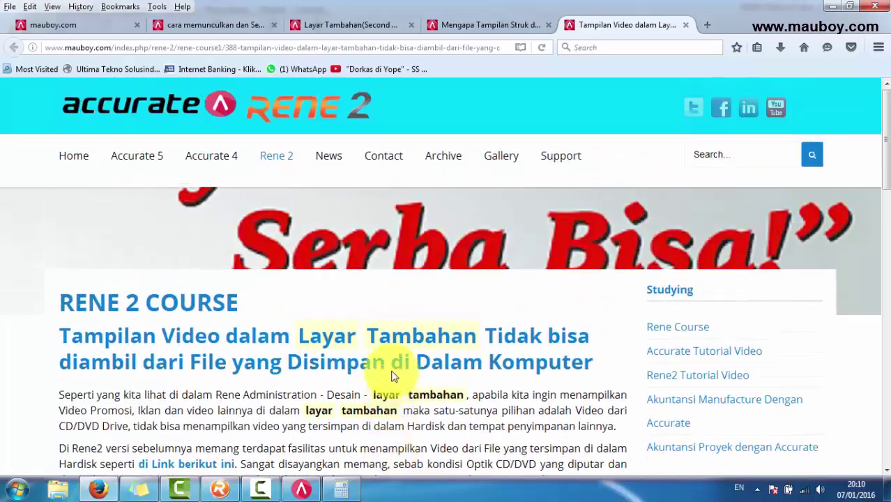
click(84, 26)
scroll(628, 182, up, 1)
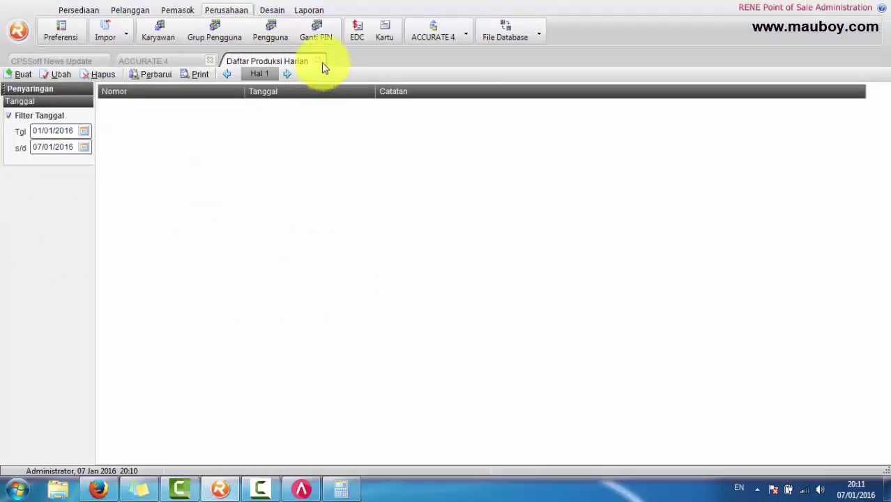
Step: Close the Daftar Produksi Harian list and open the Ganti PIN form
click(323, 58)
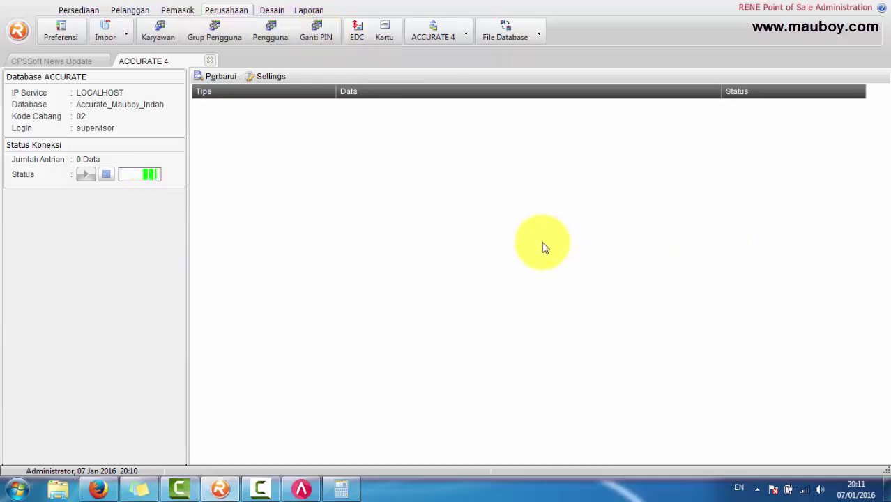
click(325, 37)
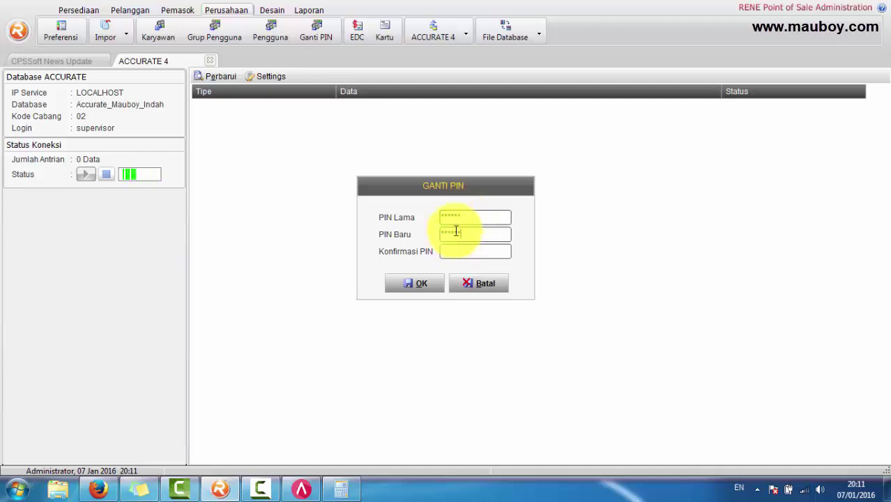
Step: Re-enter the old and new PIN and submit; it is refused as identical data
drag(477, 216, 407, 217)
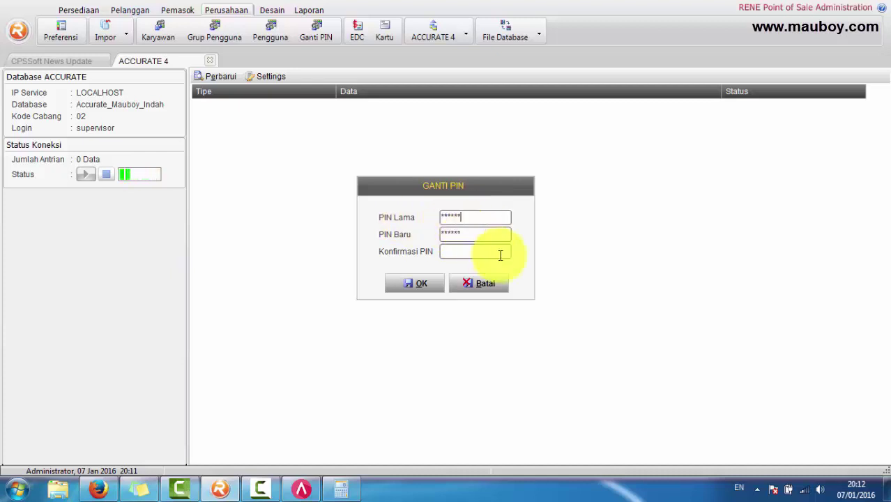
drag(479, 234, 369, 235)
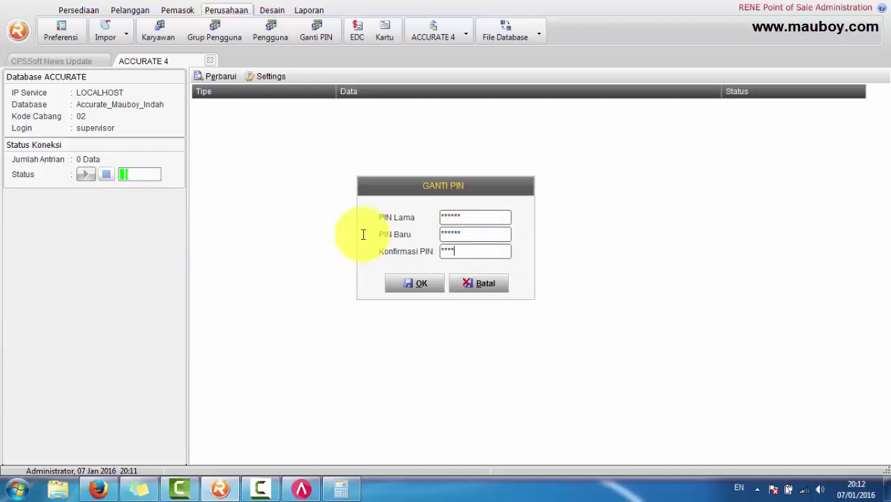
click(419, 283)
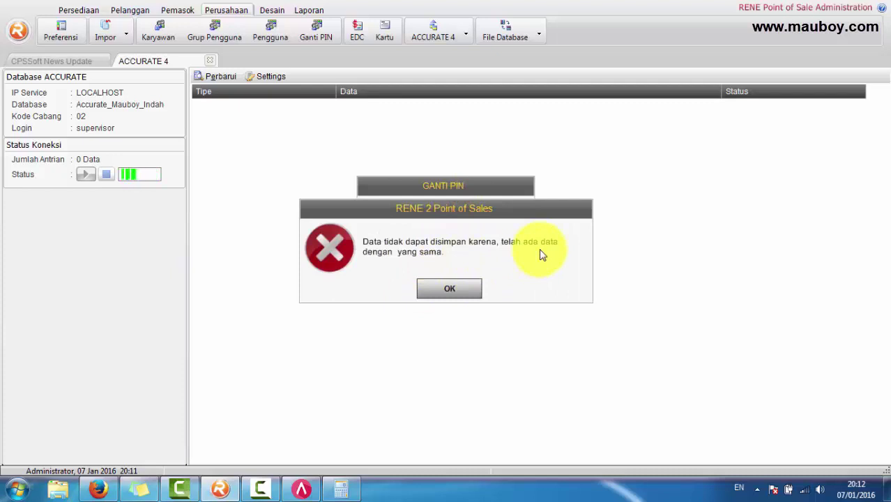
Step: Dismiss the duplicate-data error and enter a different new PIN and its confirmation
click(454, 292)
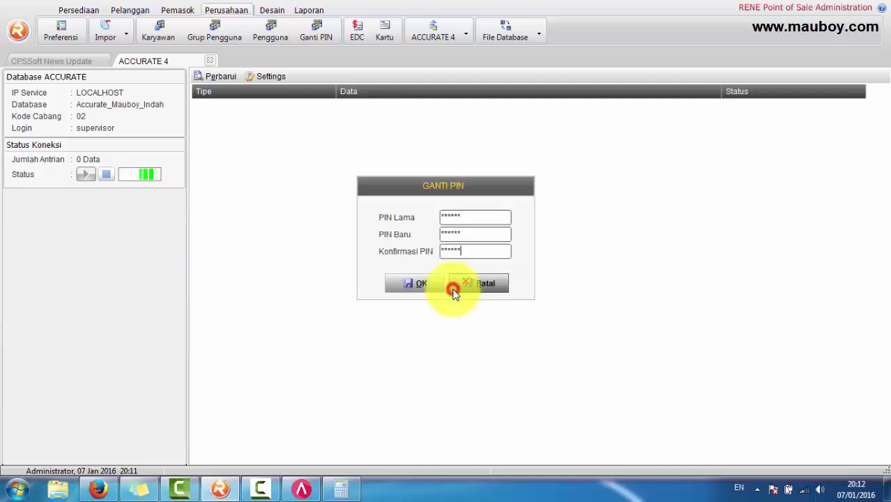
double_click(475, 234)
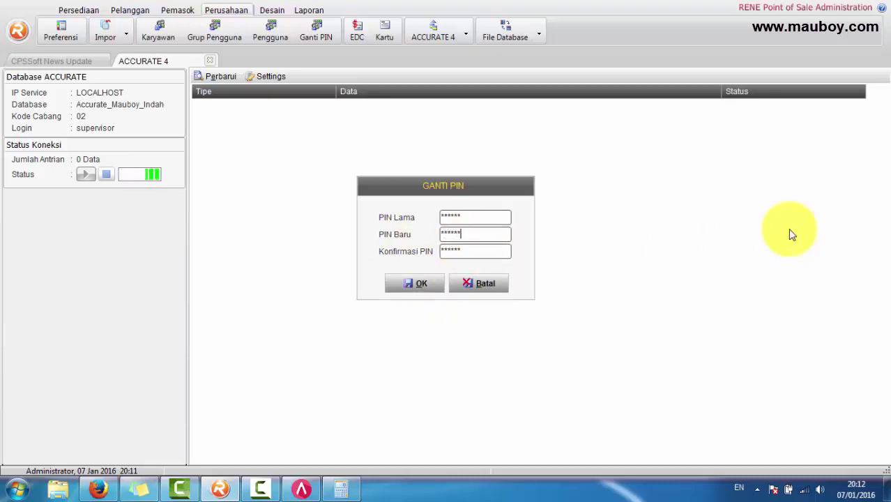
text(*)
double_click(487, 250)
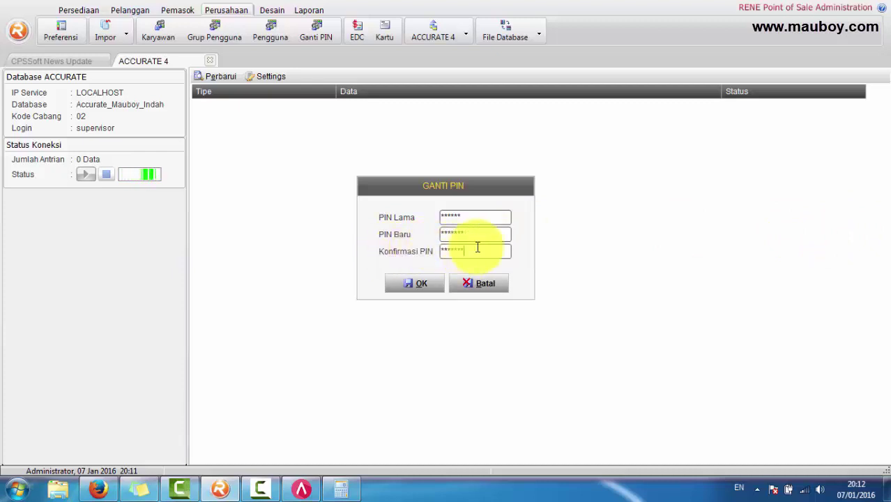
drag(479, 250, 423, 249)
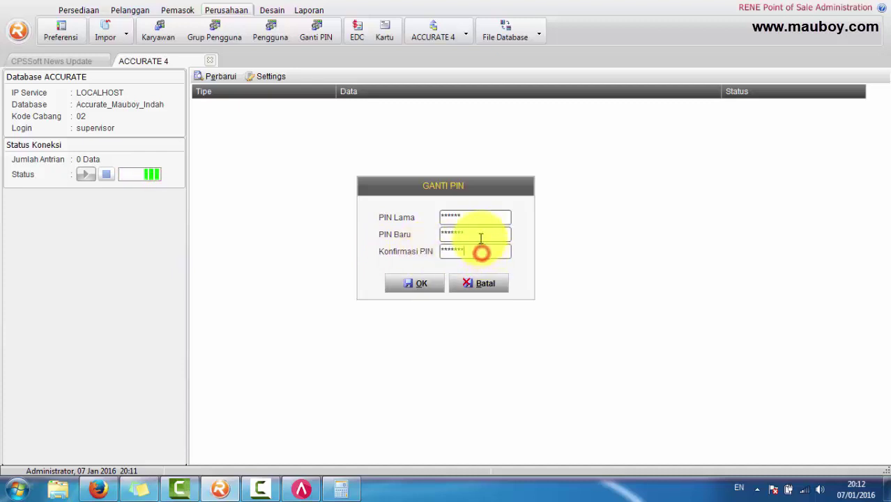
click(477, 228)
click(429, 288)
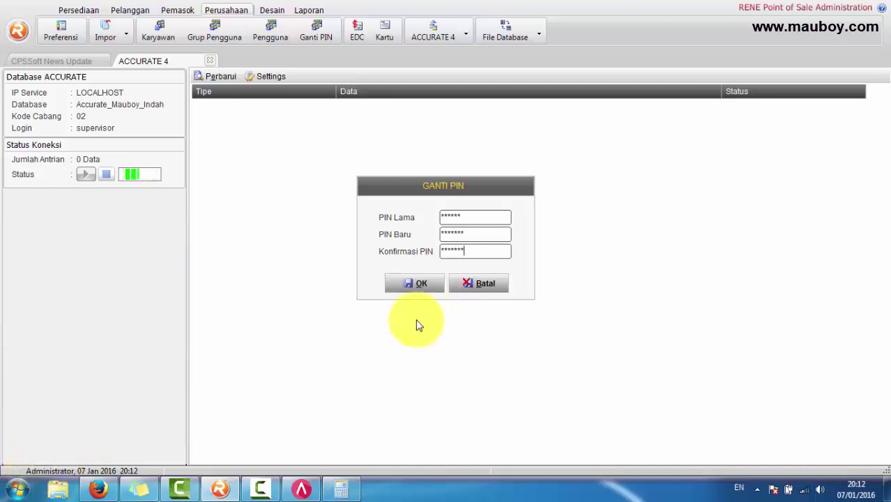
click(429, 288)
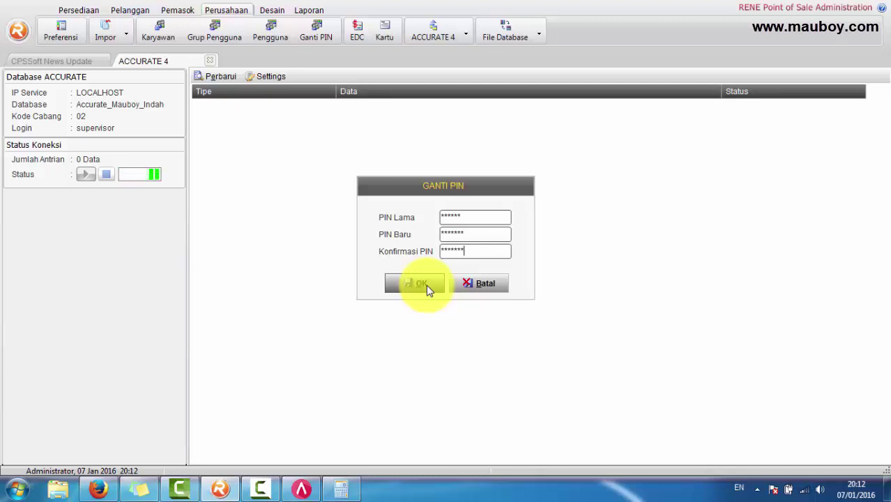
Step: Correct the new PIN and confirmation, submit, and acknowledge the PIN-changed message
click(478, 234)
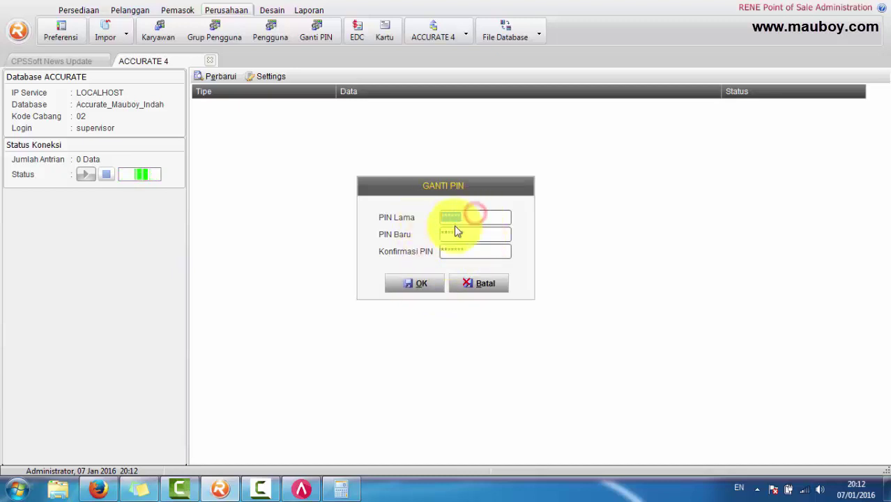
double_click(477, 233)
click(489, 252)
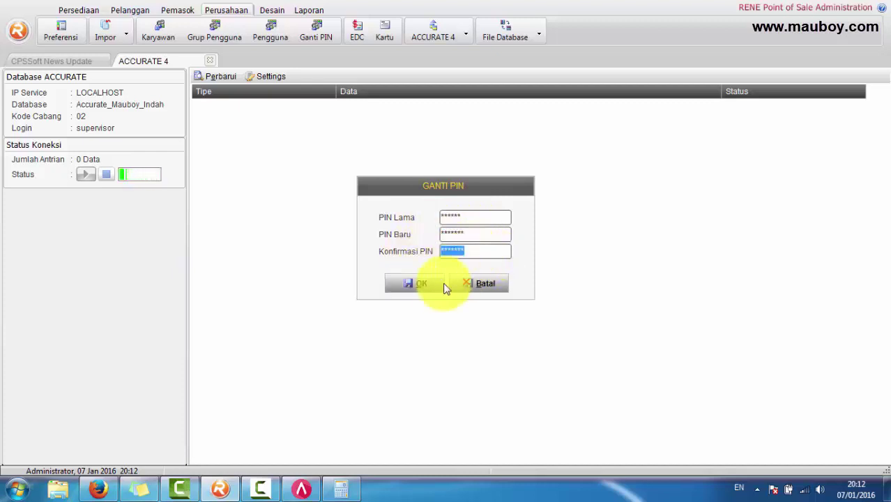
click(430, 286)
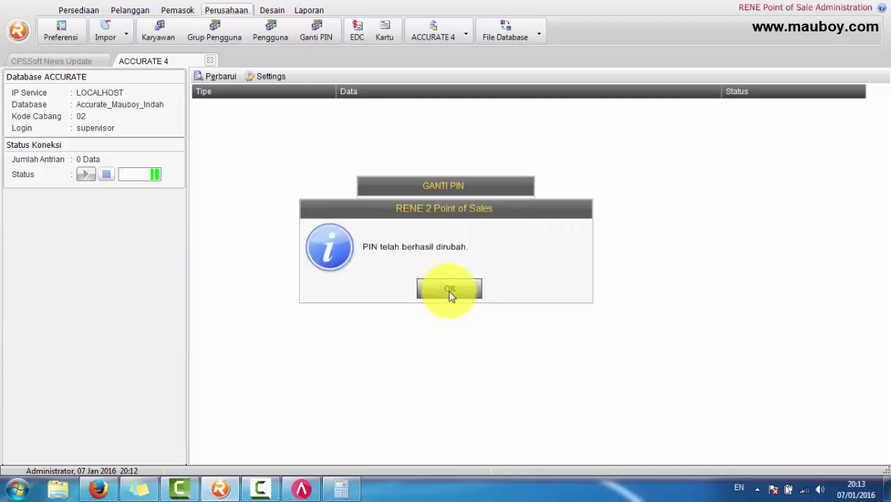
click(449, 293)
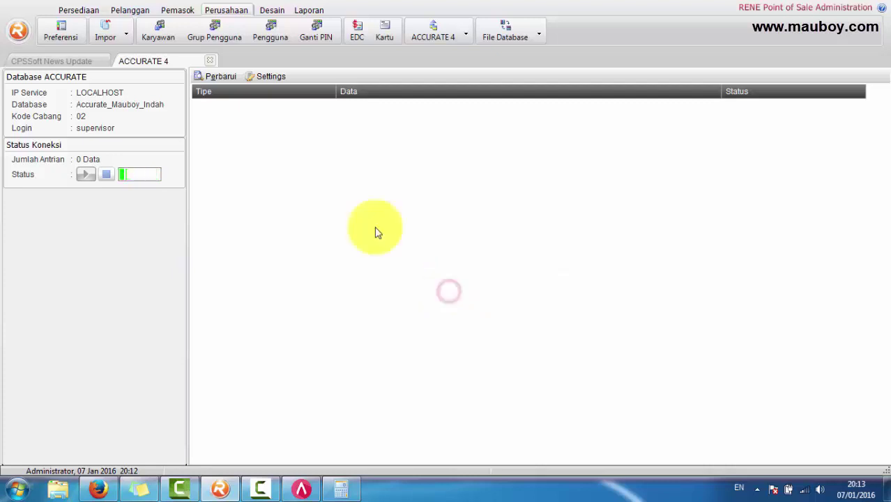
click(16, 28)
Step: Log out and log back in as administrator with the new PIN after a rejected first try
click(44, 117)
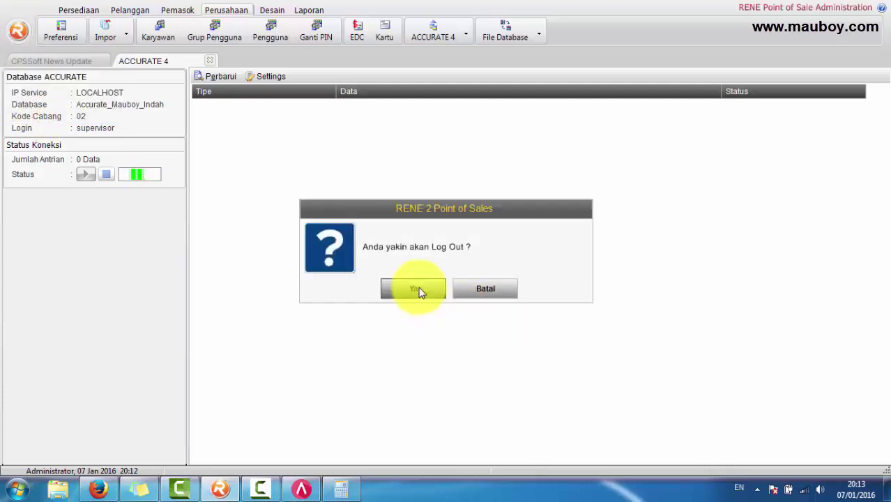
click(418, 290)
text(******)
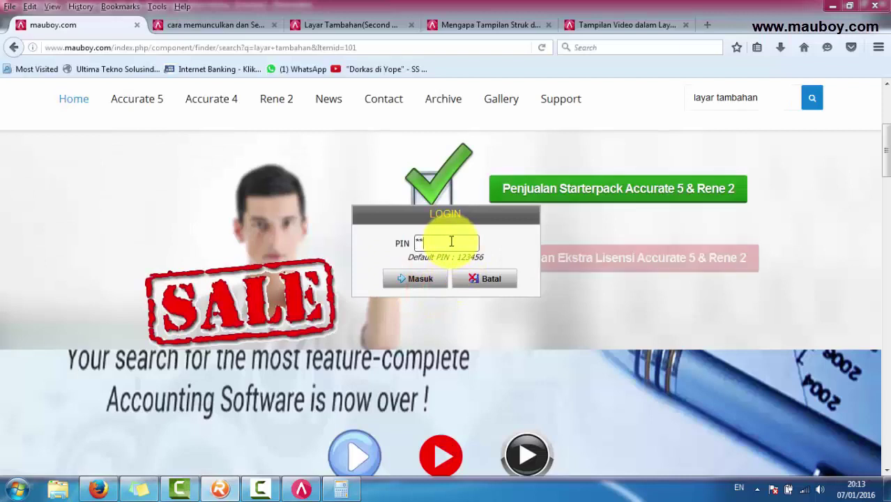
click(423, 278)
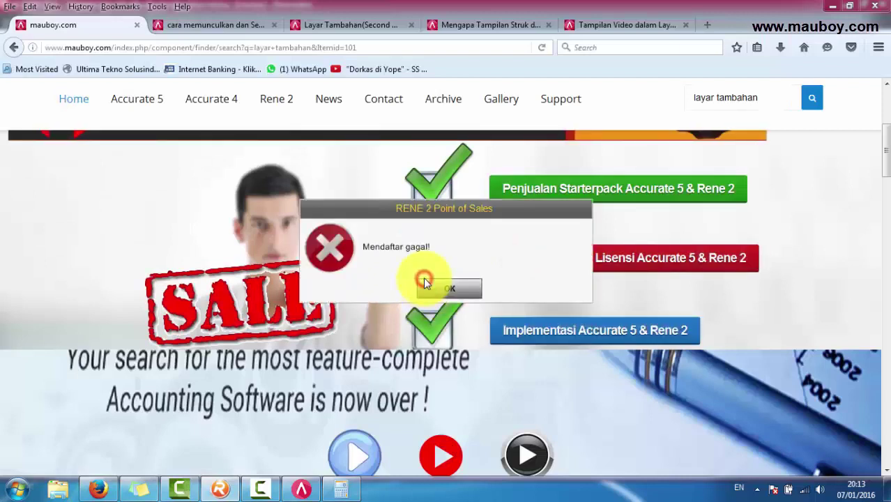
click(449, 289)
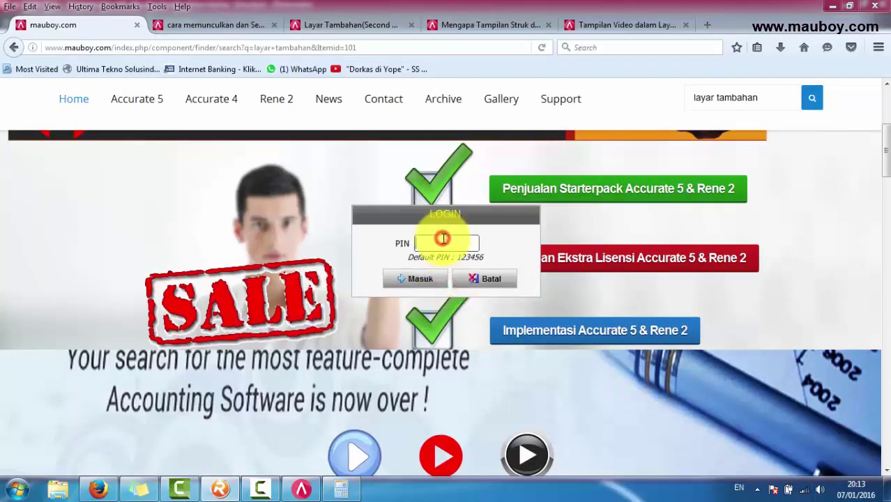
text(123456)
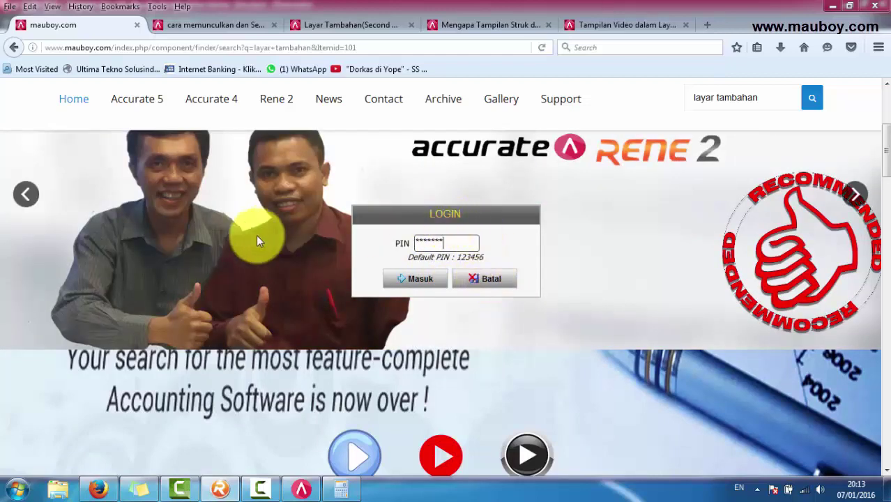
click(418, 279)
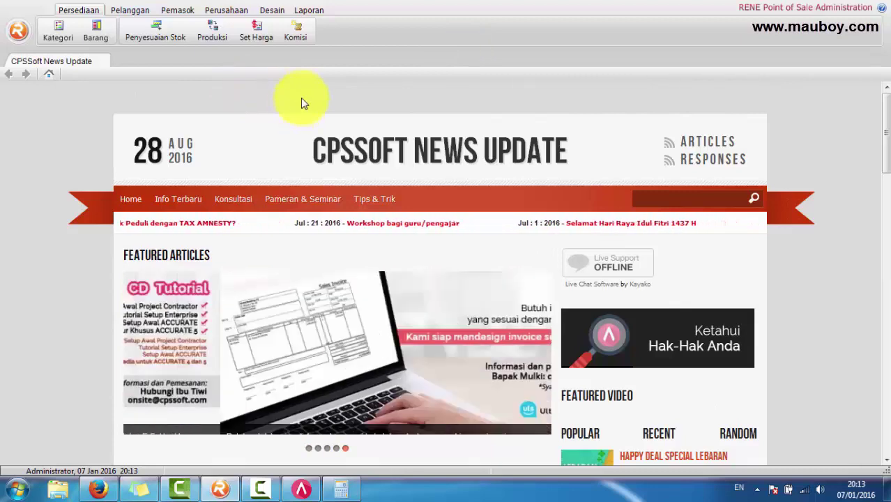
Step: Open the Set Harga list and inspect the SSP/MI/2016/001.1 price set without saving
click(255, 33)
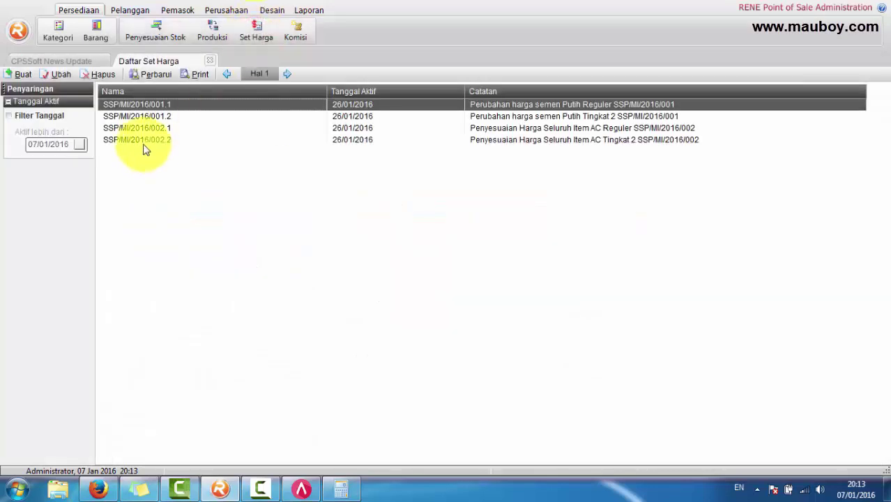
click(136, 141)
click(140, 128)
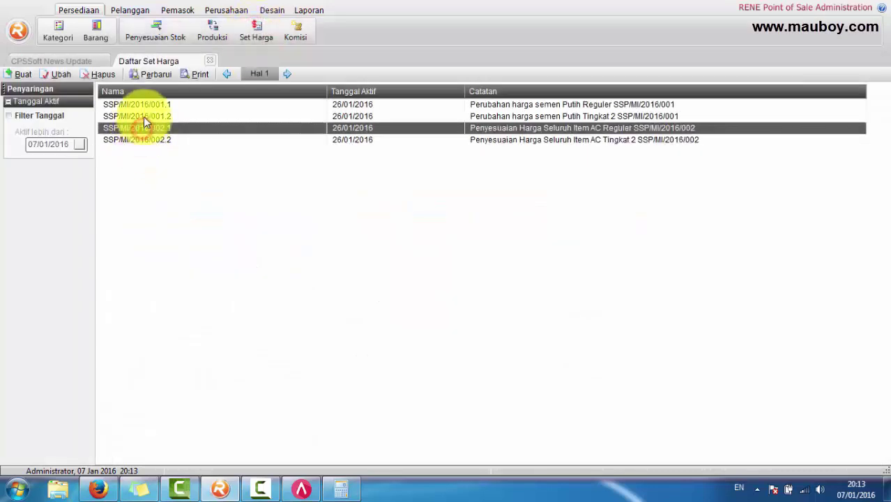
click(144, 116)
double_click(144, 105)
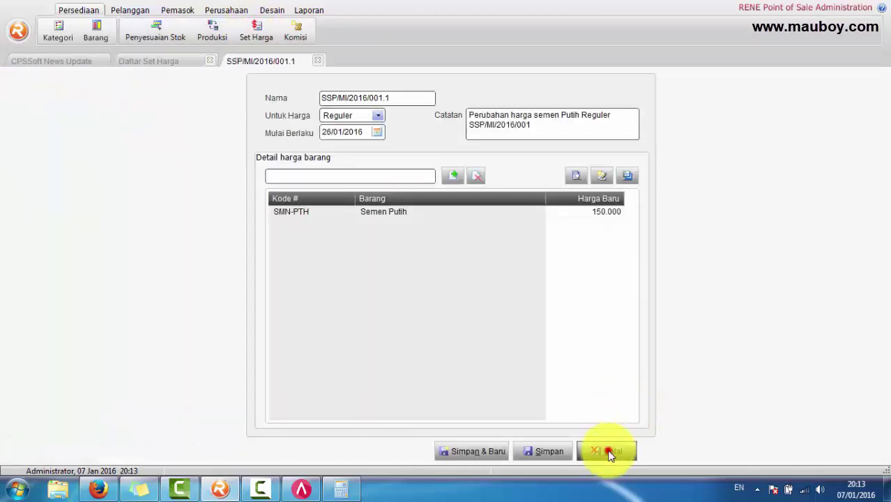
click(609, 452)
Step: Look over price sets SSP/MI/2016/001.2, 002.1 and 002.2, then bring ACCURATE 5 forward
click(152, 115)
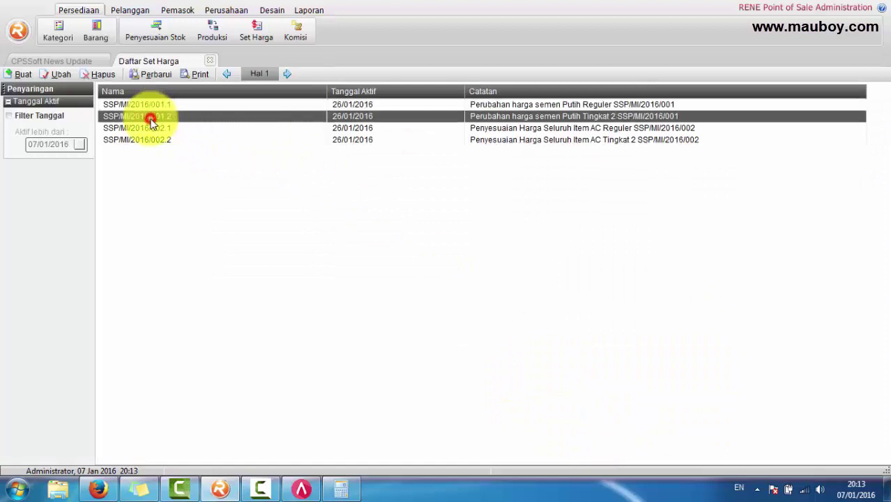
click(150, 129)
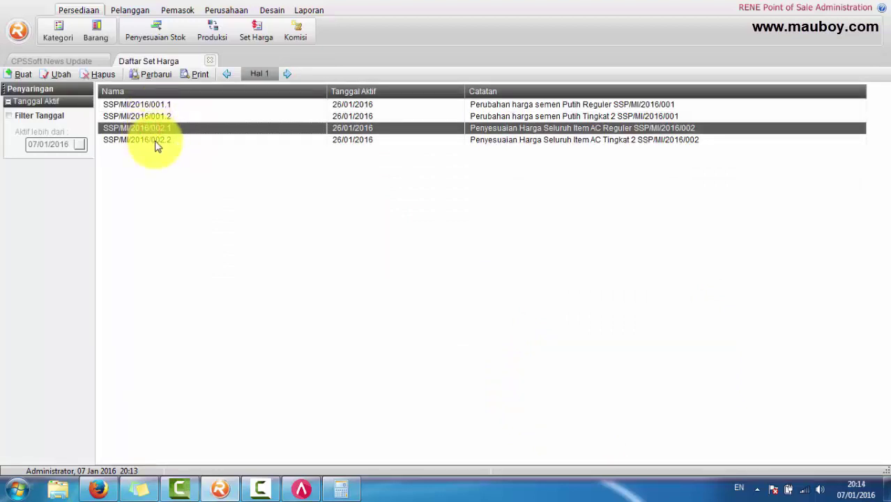
click(154, 141)
click(303, 487)
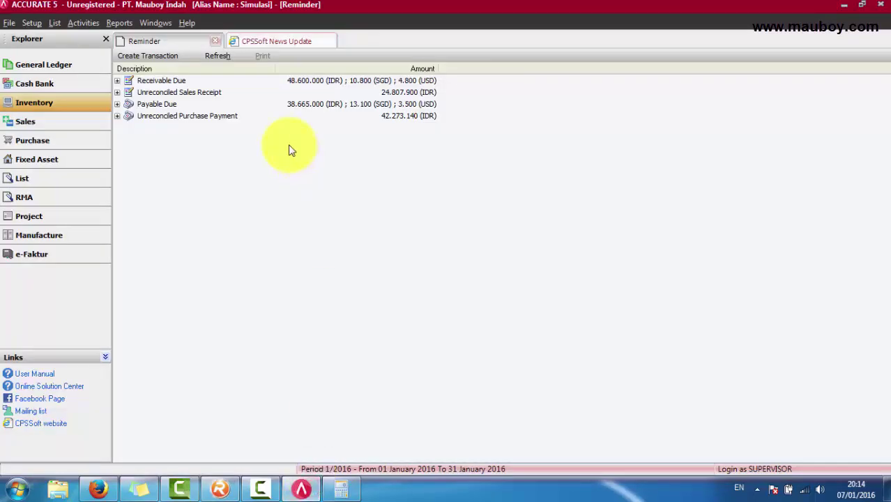
Step: Open Selling Price Adjustments, clear the effective-date filter, and compare SSP/MI/2016/001 and 002
click(54, 23)
mouse_move(140, 239)
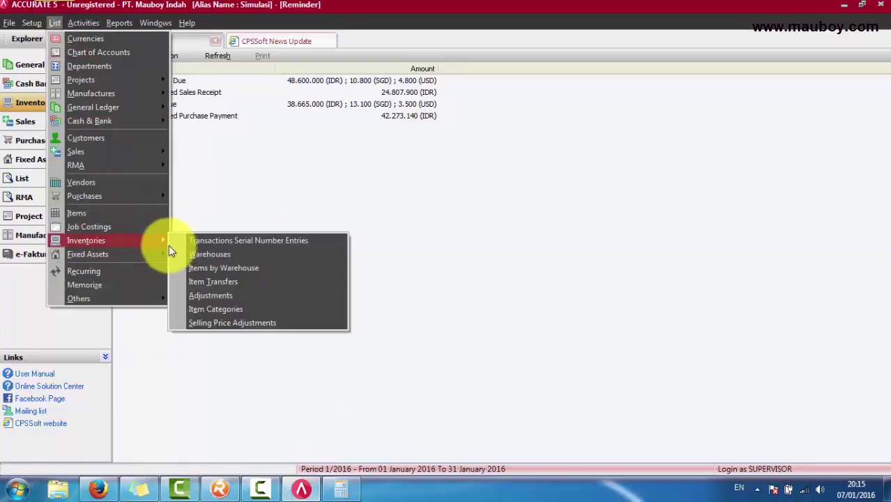
click(270, 323)
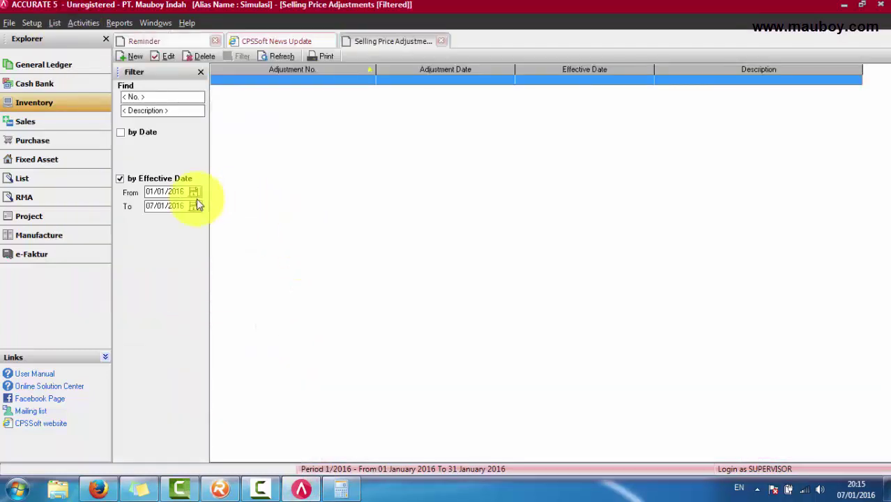
click(163, 180)
click(292, 90)
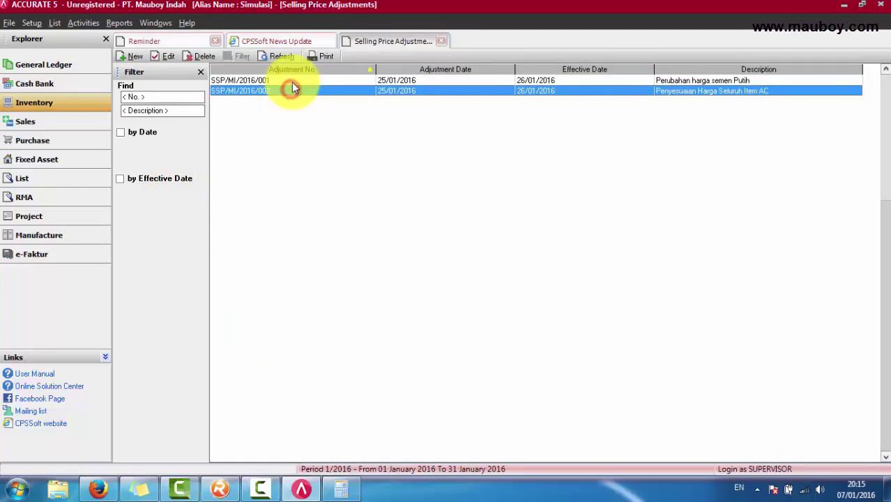
click(292, 80)
click(292, 91)
click(293, 81)
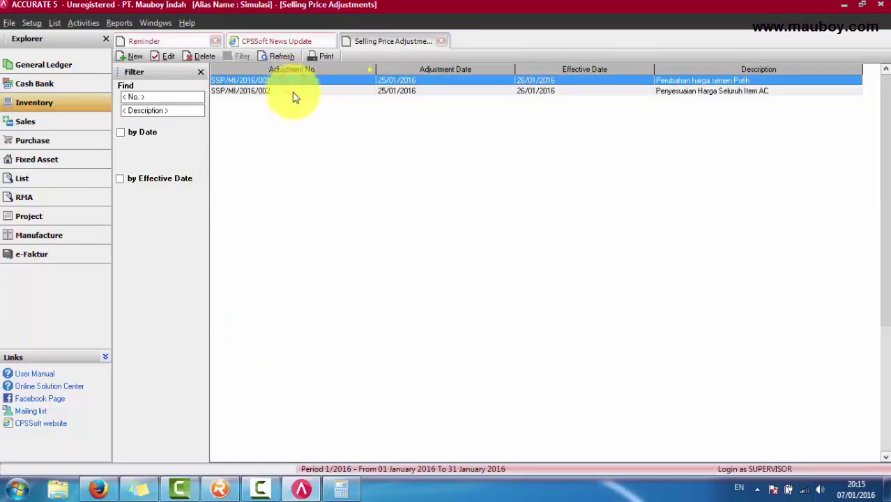
click(292, 90)
click(292, 80)
click(292, 91)
click(293, 82)
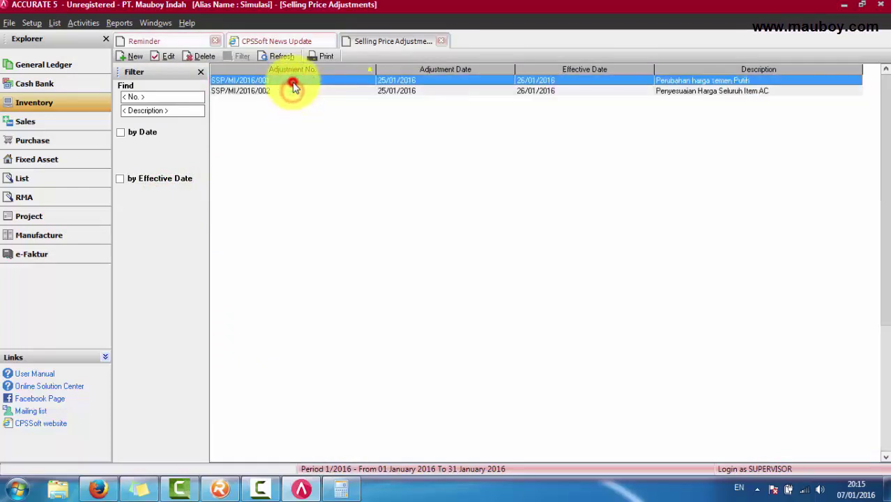
Step: Compare against RENE's price sets SSP/MI/2016/002.2 and 001.1, narrowing the Nama column
click(220, 488)
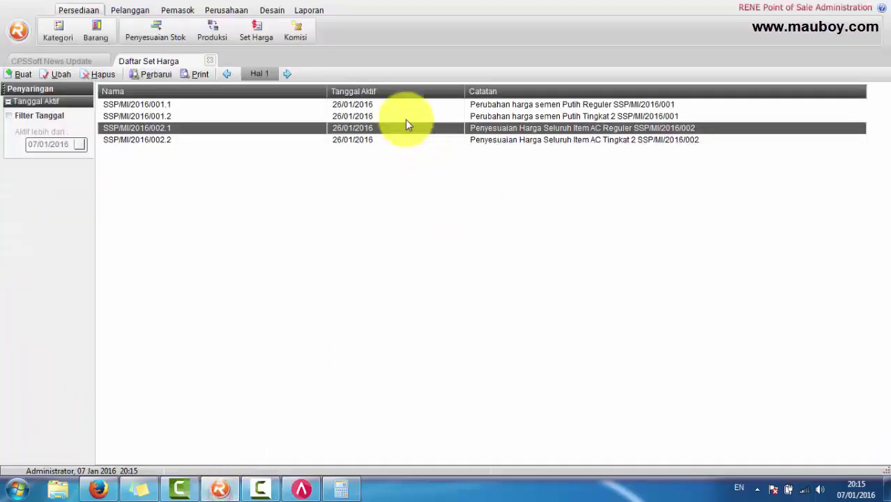
drag(316, 88, 228, 92)
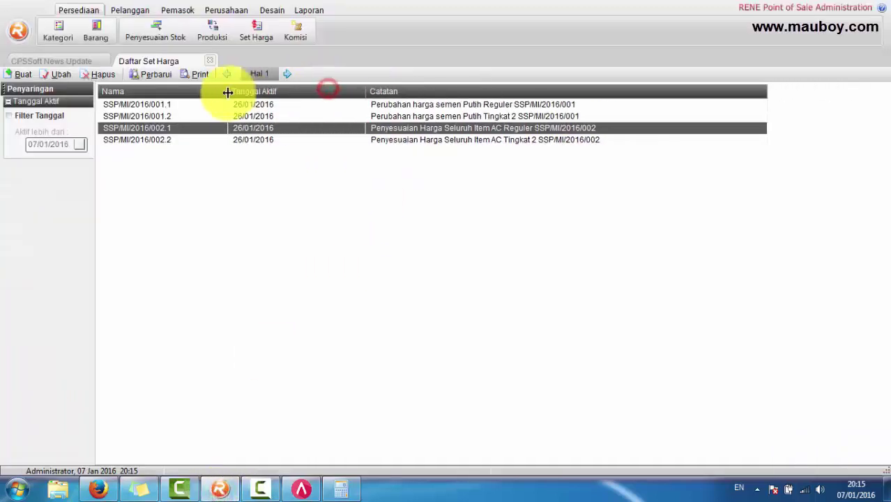
click(286, 139)
click(282, 104)
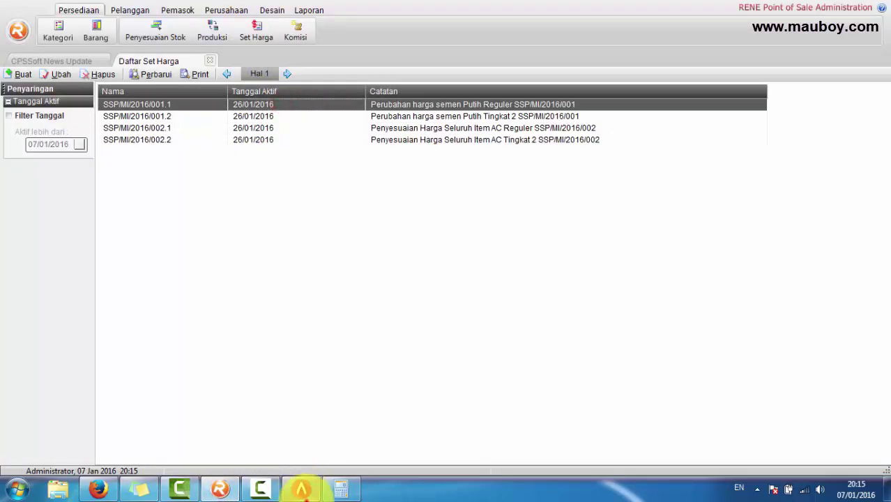
click(301, 488)
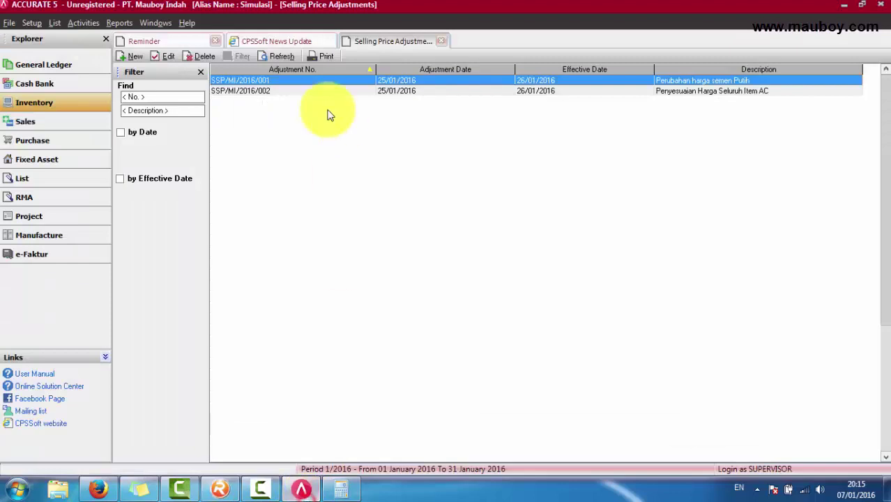
Step: Check adjustment SSP/MI/2016/001 in ACCURATE: Semen Putih is 150.000 for Price 1 and 145.500 for Price 2
double_click(290, 82)
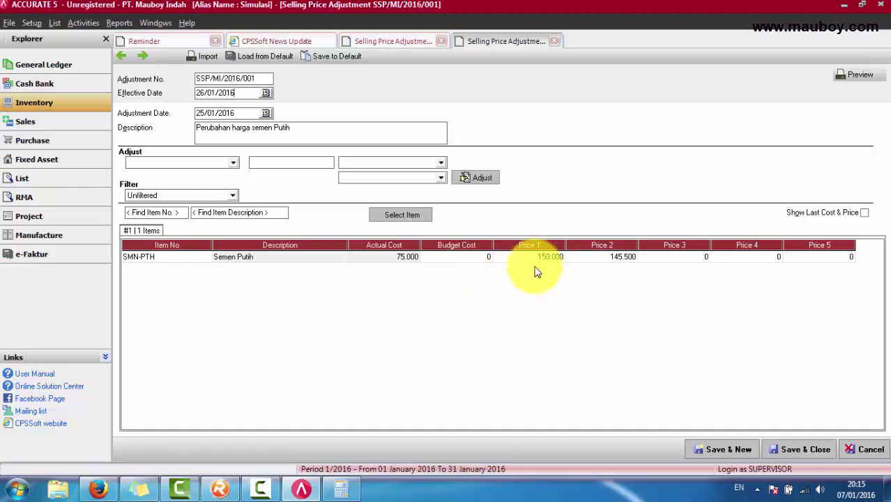
click(619, 257)
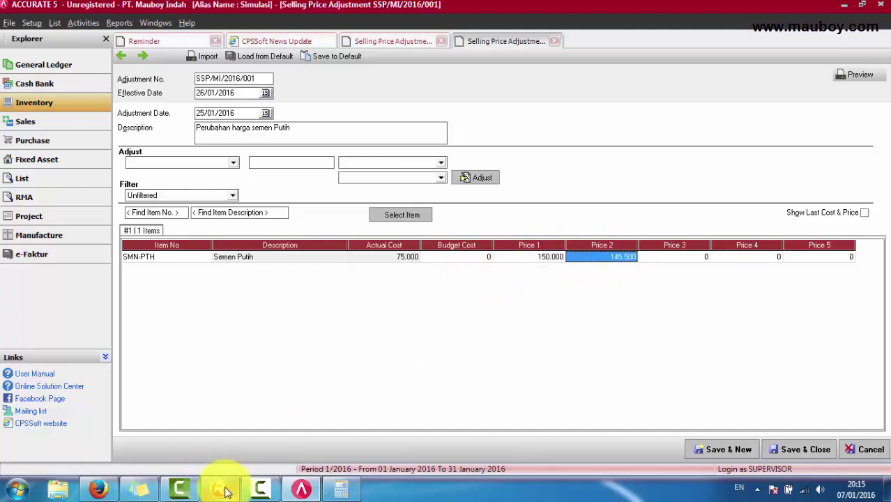
click(546, 257)
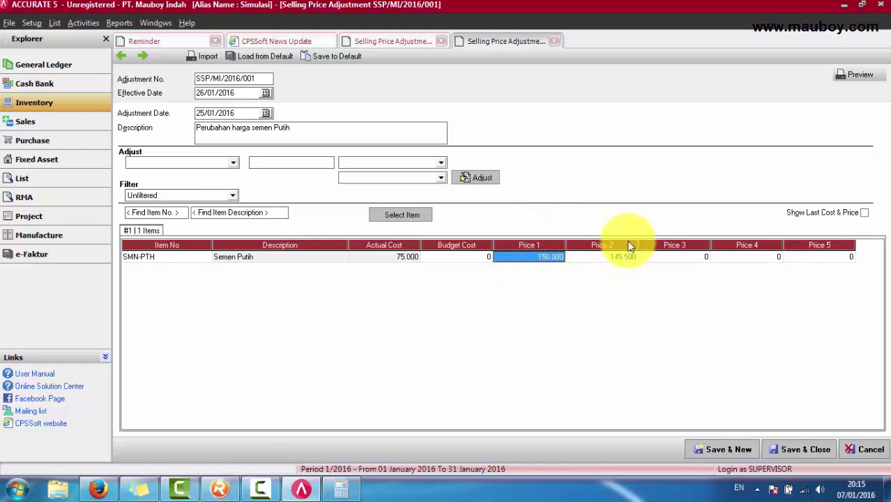
click(623, 262)
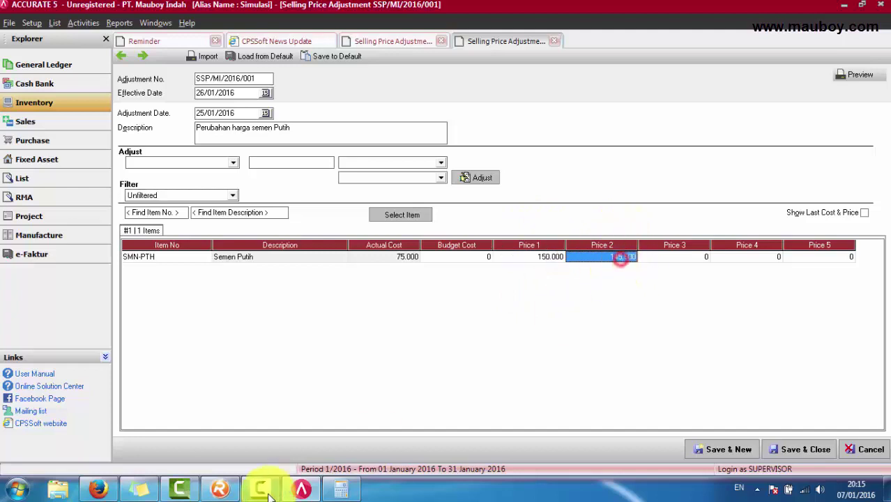
click(219, 489)
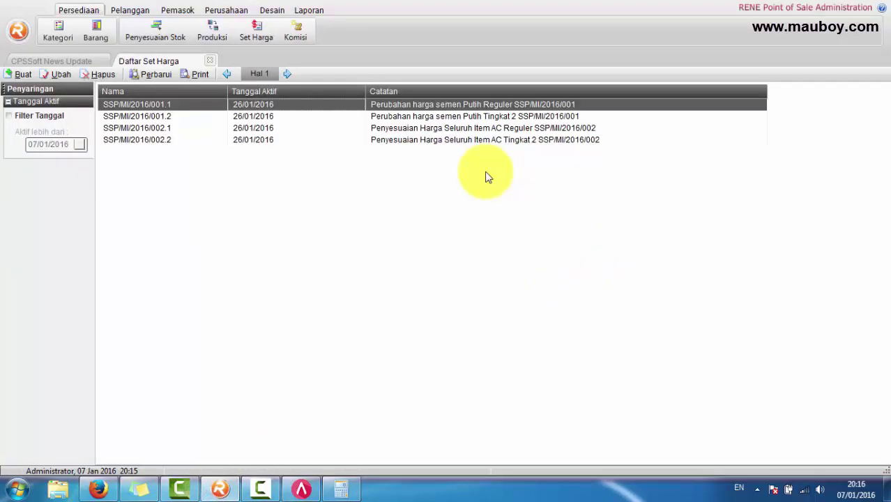
Step: Inspect price sets SSP/MI/2016/001.1 (Reguler, 150.000) and 001.2 (Member, 145.500), closing both unsaved
click(199, 119)
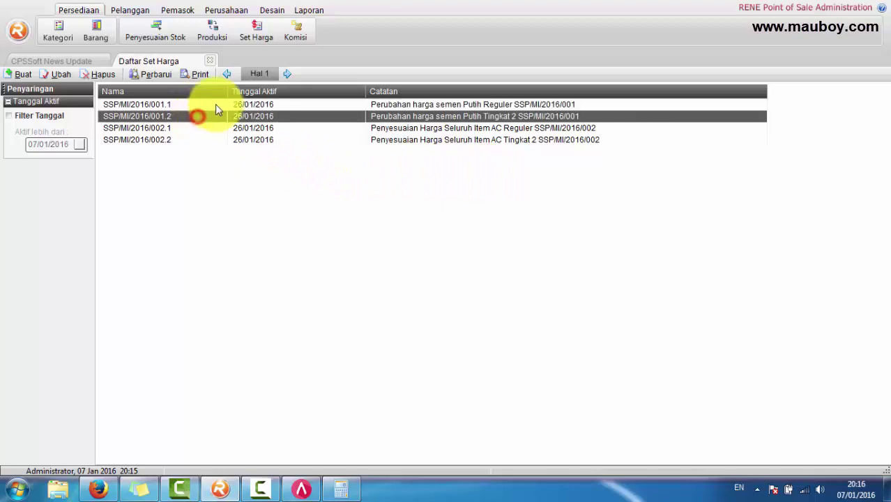
double_click(215, 104)
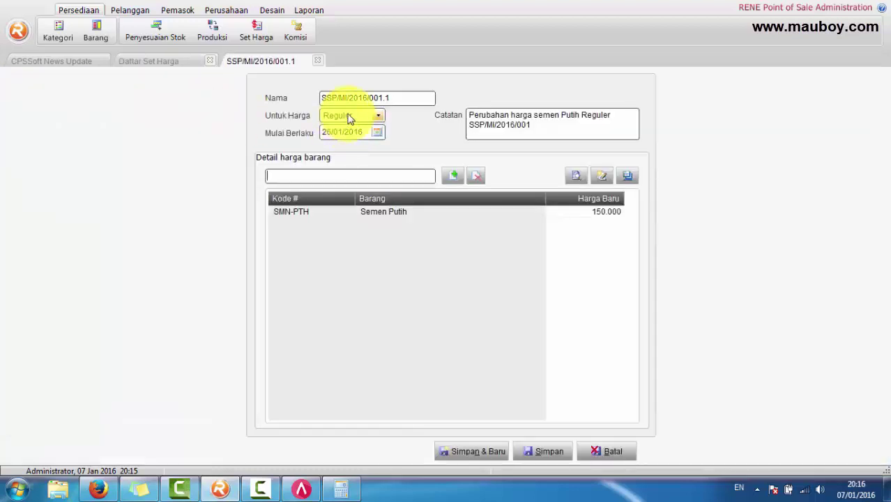
click(351, 117)
click(347, 116)
click(611, 452)
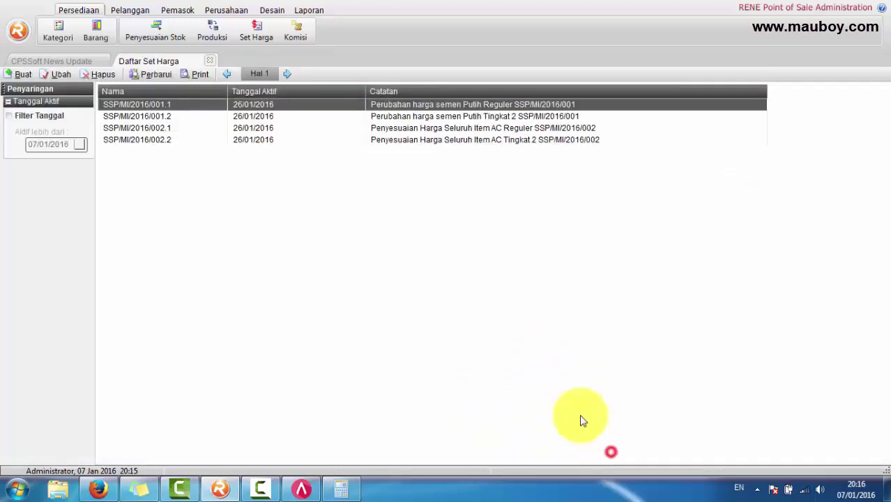
double_click(265, 117)
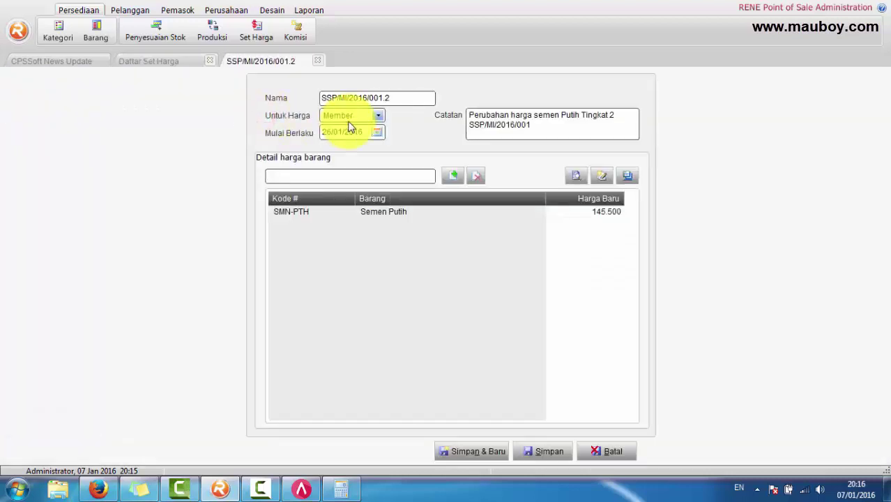
click(609, 452)
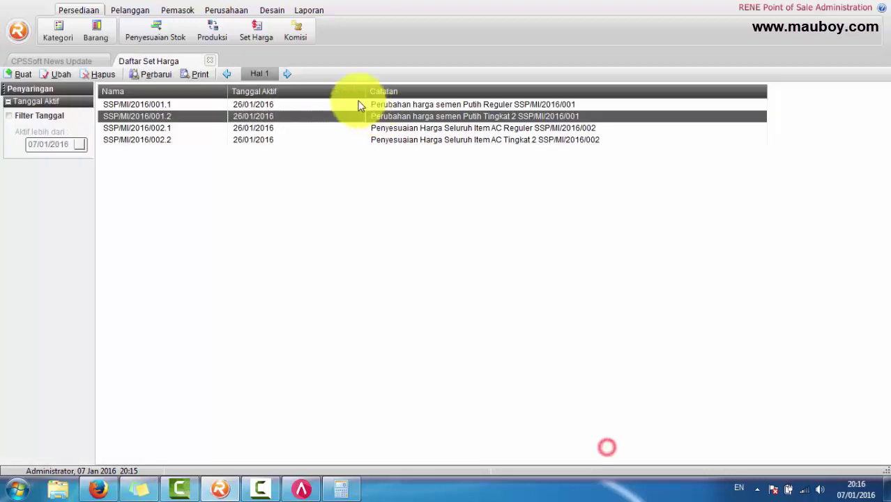
Step: Compare RENE's 001.x entries against ACCURATE's Price 1, then close the adjustment form without saving
click(295, 104)
click(294, 116)
click(289, 105)
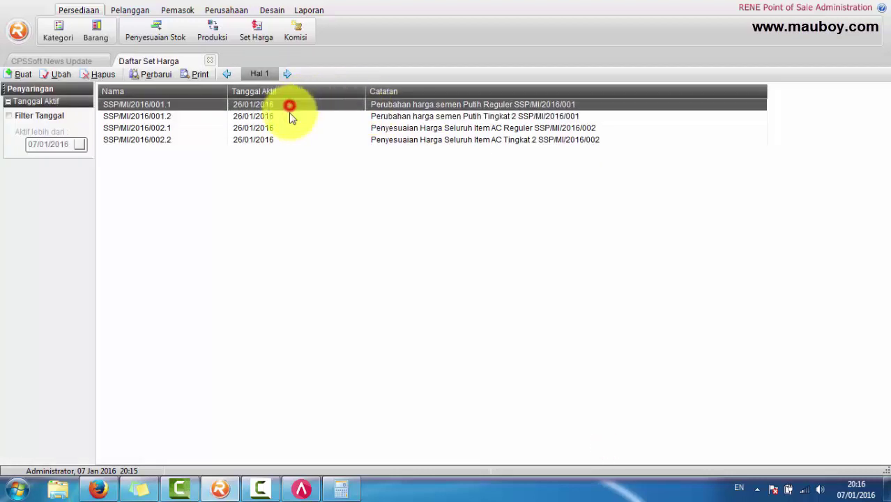
click(289, 116)
click(286, 128)
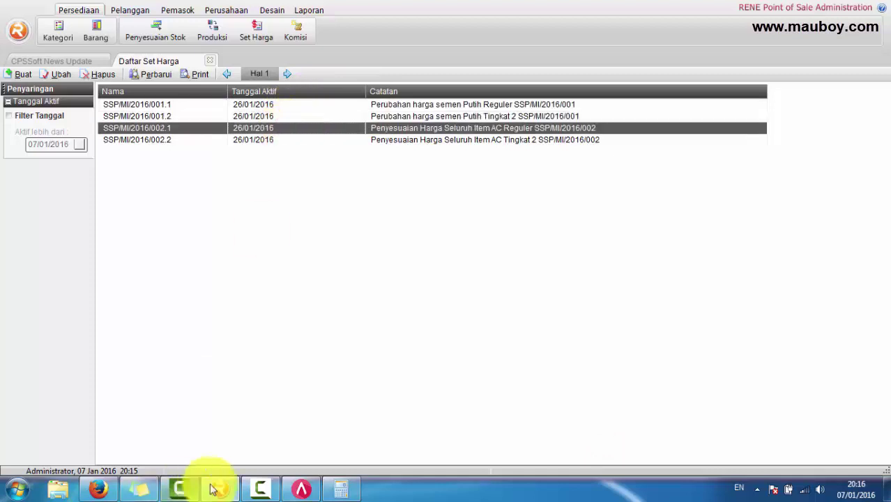
click(301, 488)
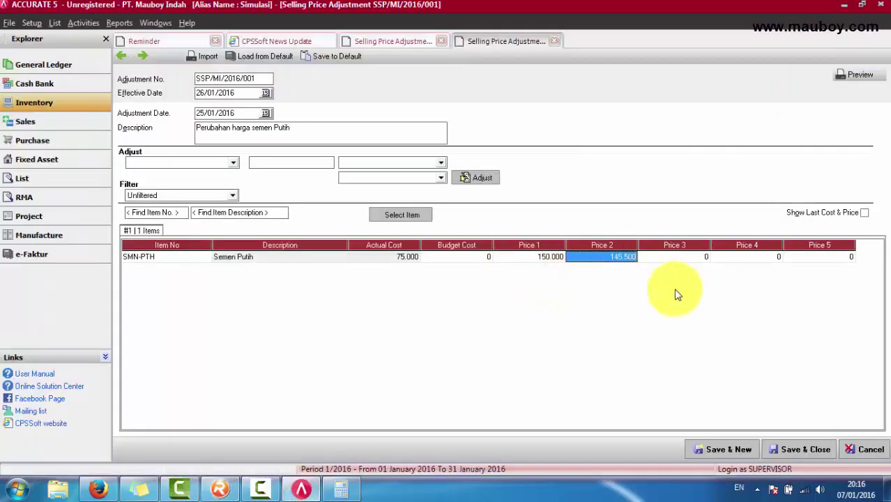
click(558, 258)
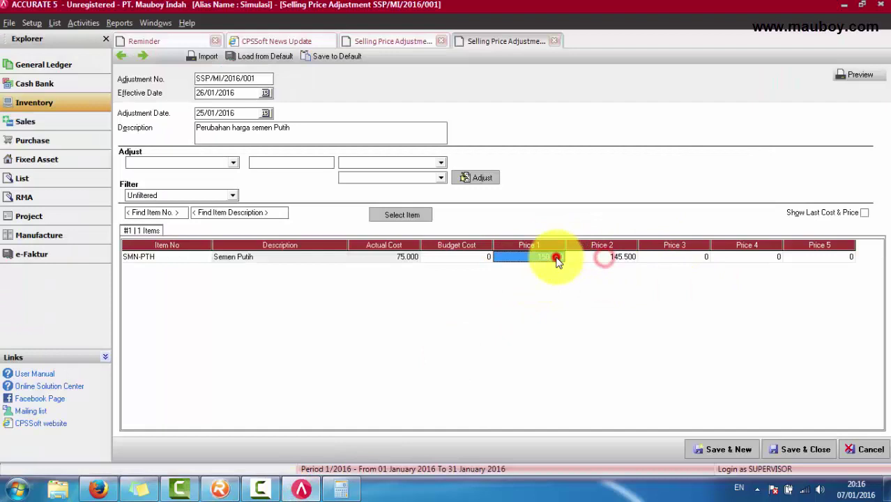
click(860, 452)
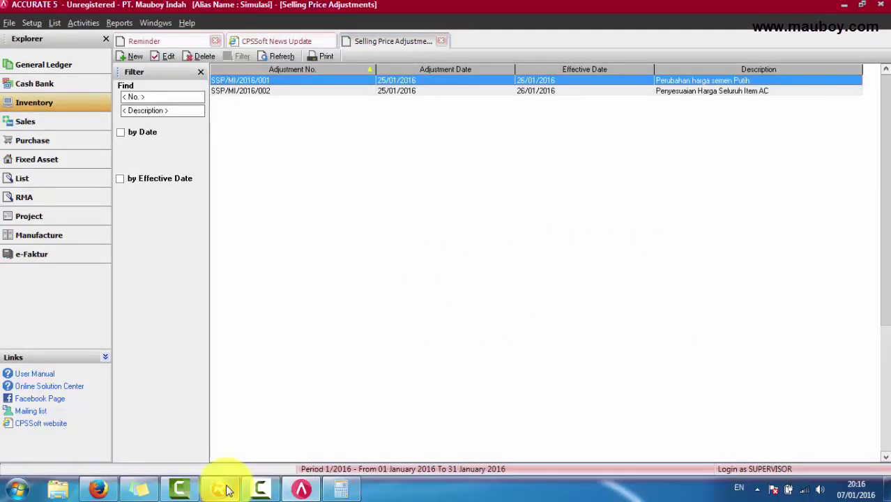
Step: Review the four SSP/MI/2016 price sets, 001.1 through 002.2, in RENE's list
click(220, 488)
click(170, 139)
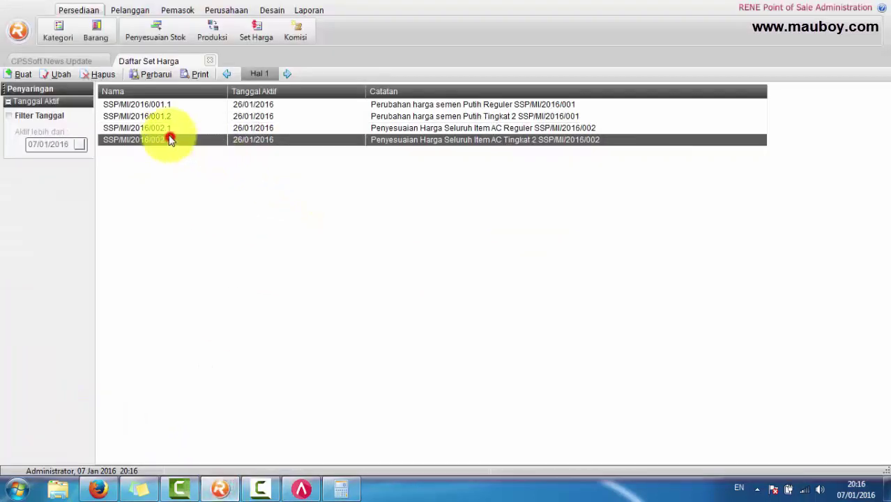
click(168, 129)
click(170, 116)
click(170, 106)
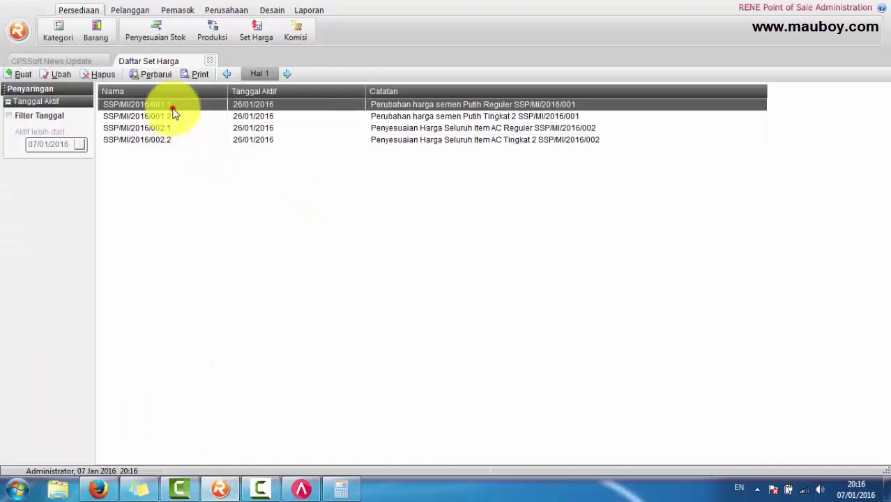
click(172, 114)
click(171, 128)
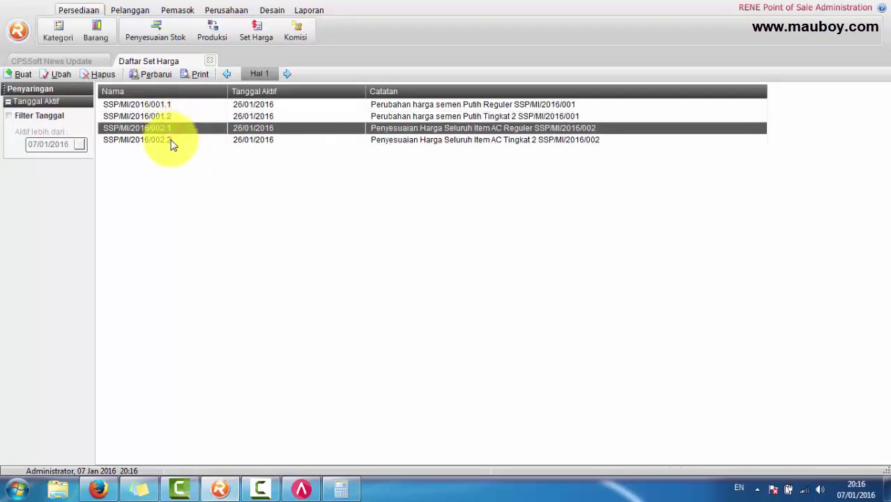
click(171, 139)
click(170, 128)
click(169, 117)
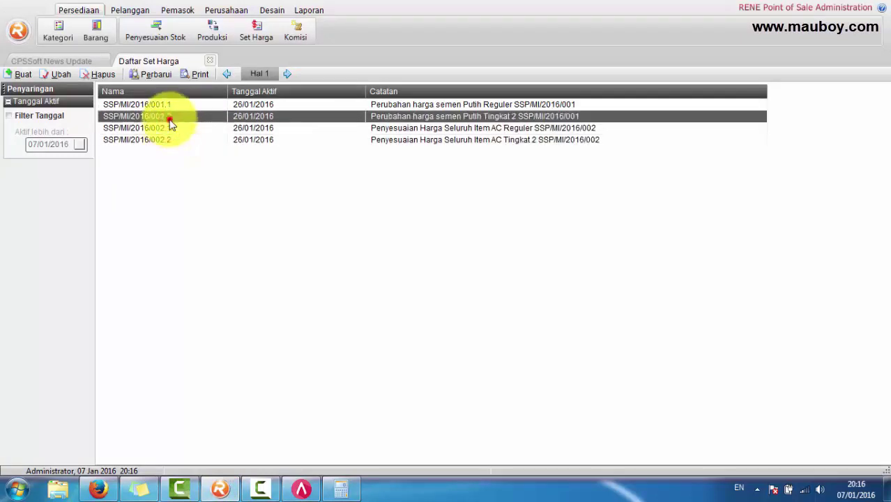